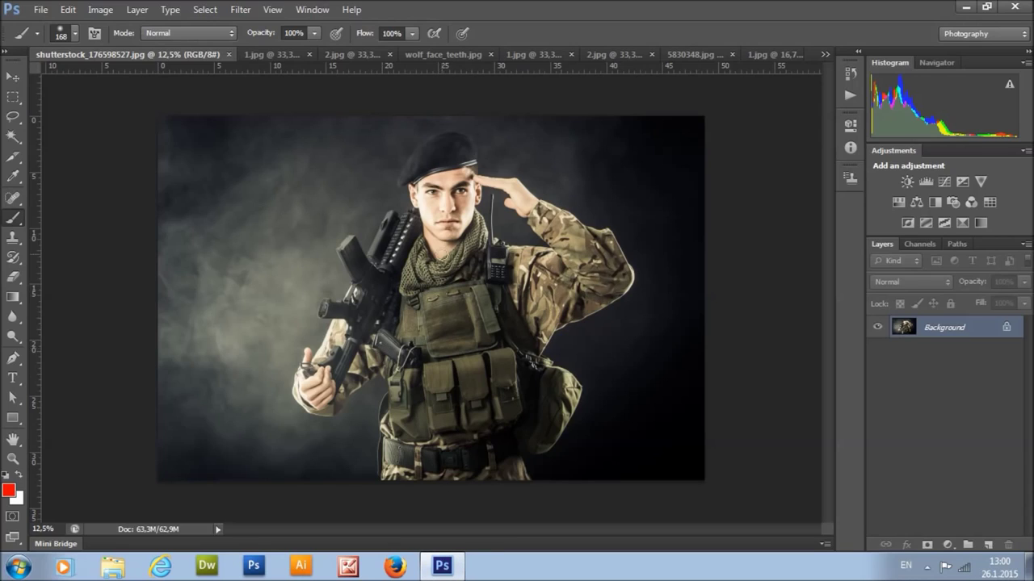
Step: Compare the original soldier, wolf and dancer photos with their finished effect images, examining the dancer artwork up close
left_click(272, 54)
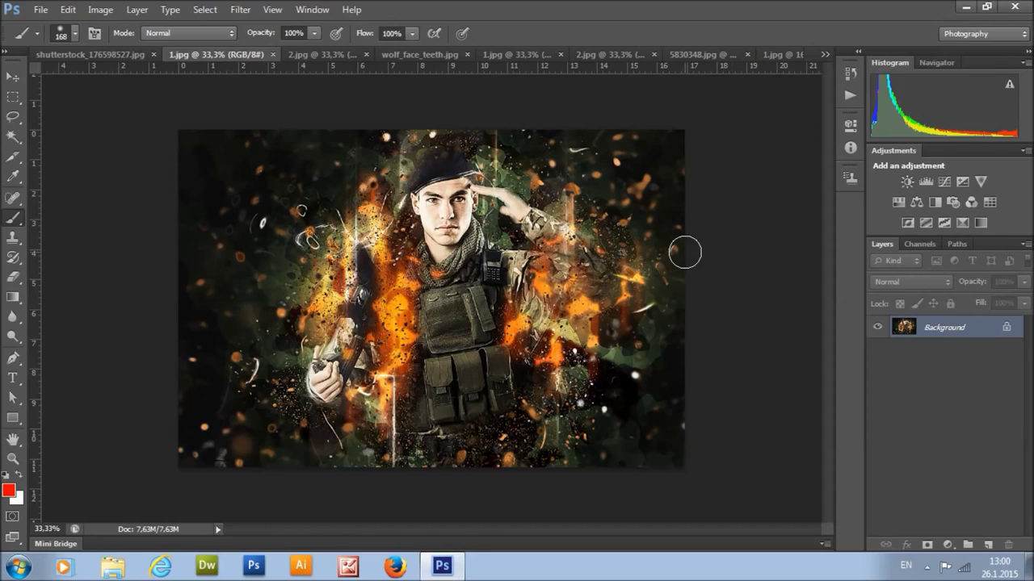
left_click(321, 55)
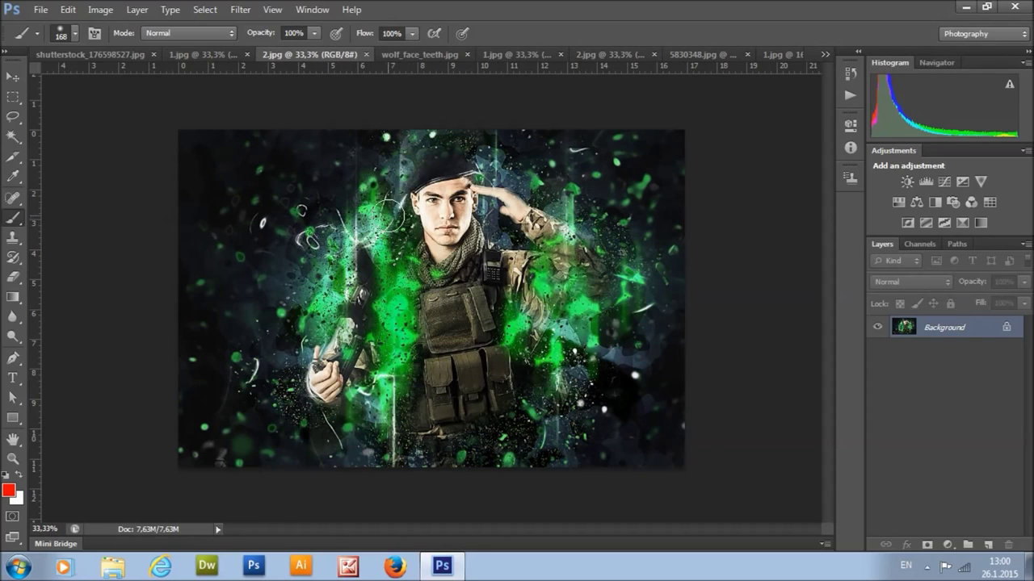
left_click(414, 57)
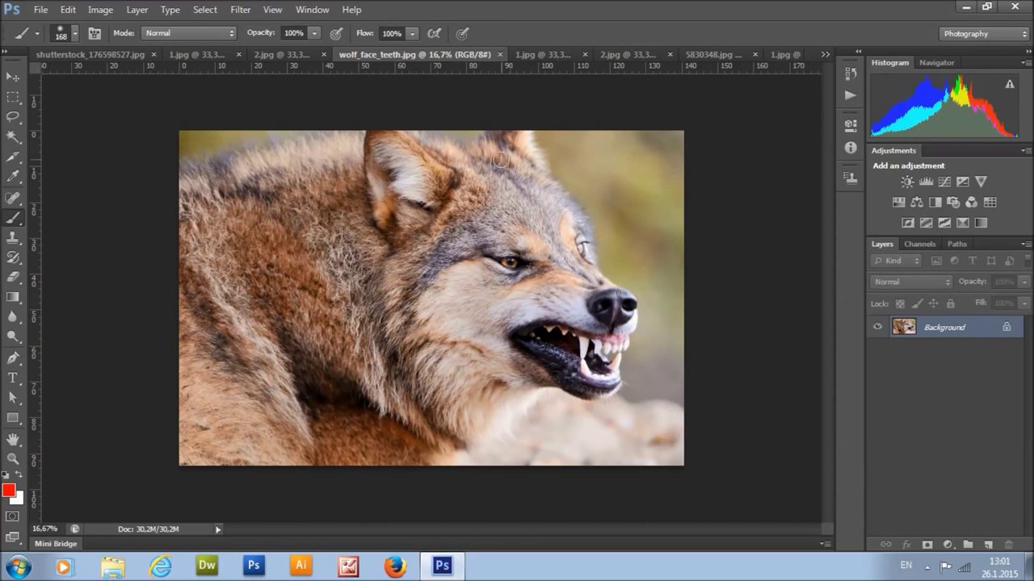
left_click(539, 55)
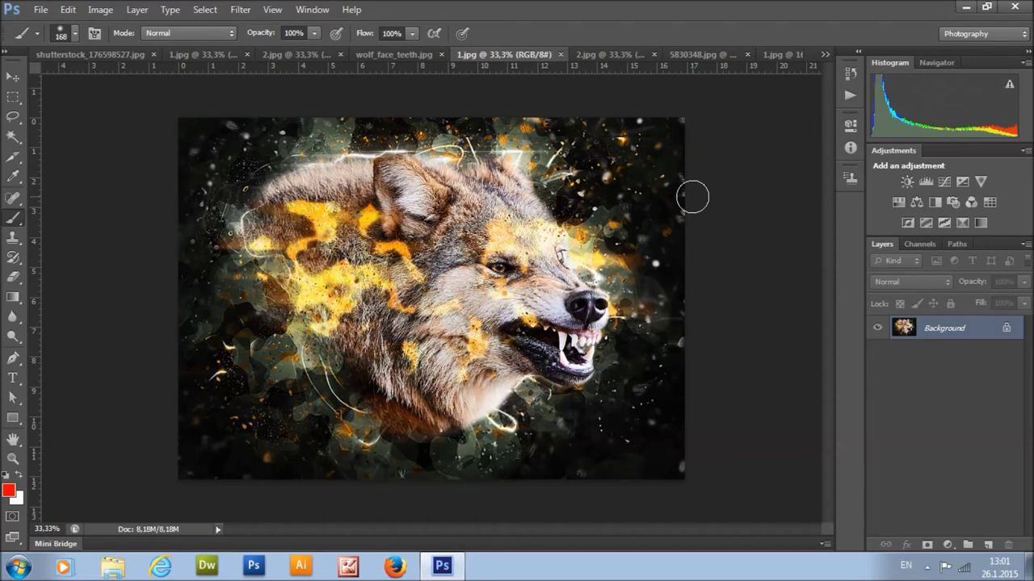
left_click(603, 55)
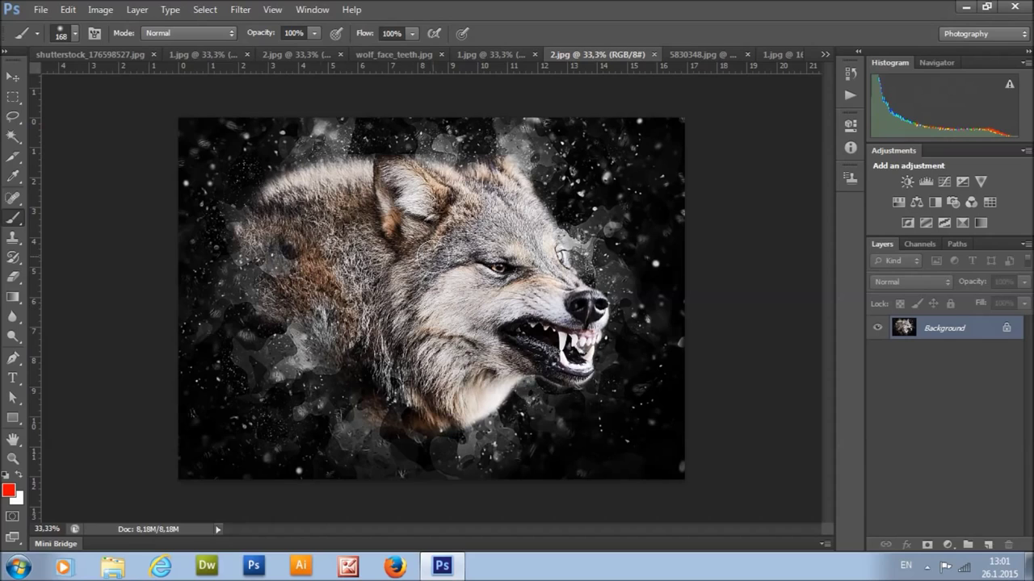
left_click(692, 55)
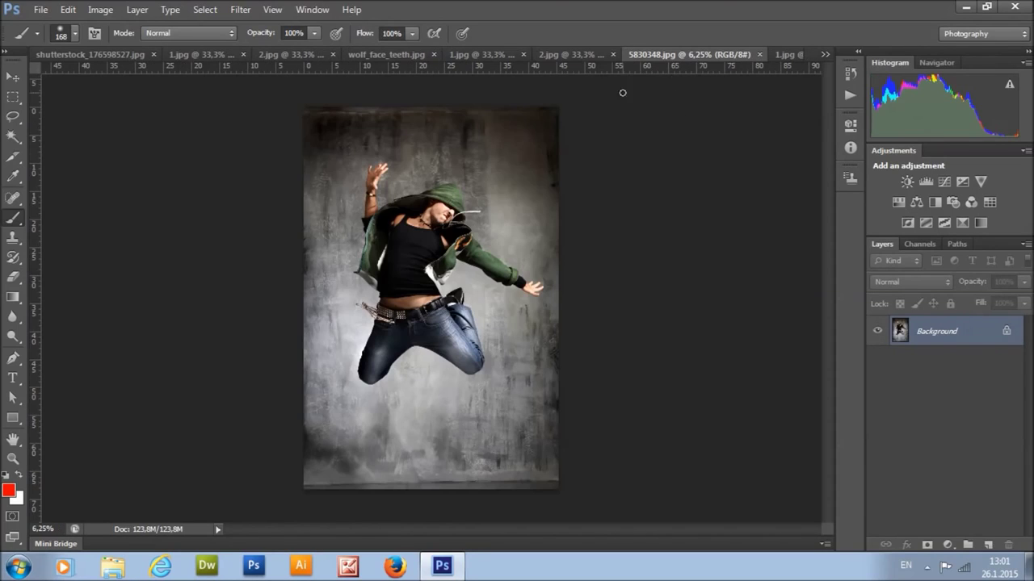
left_click(787, 55)
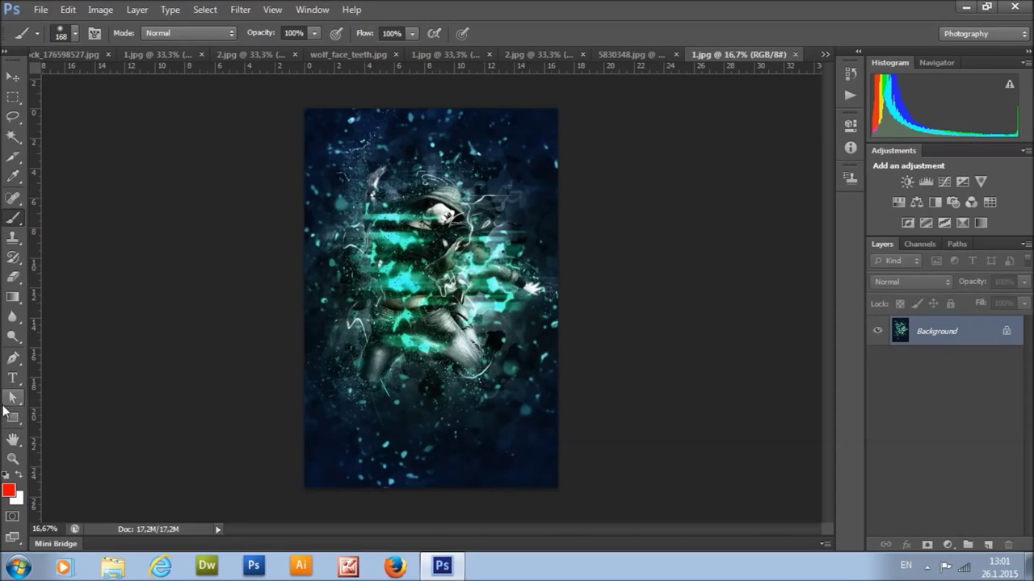
left_click(13, 458)
left_click(416, 215)
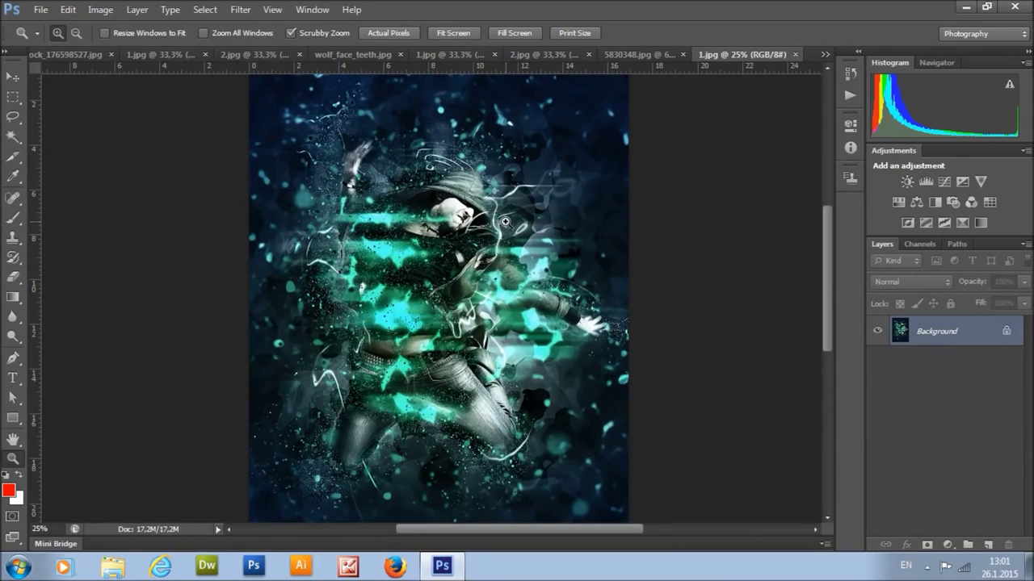
scroll(504, 220, "down", 1)
scroll(504, 220, "up", 1)
Step: Close all the example images, keeping only shutterstock_176598527.jpg open
left_click(792, 55)
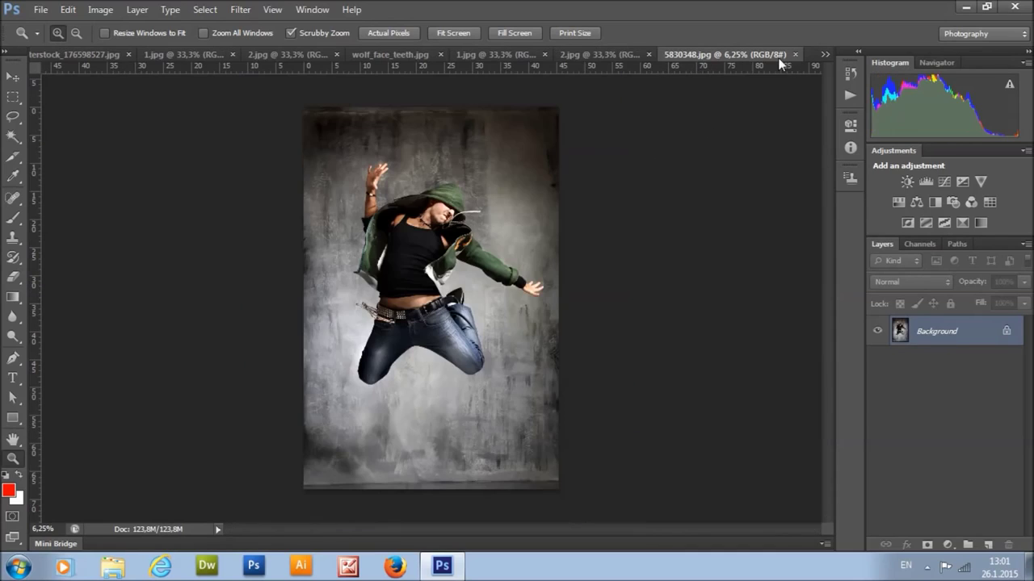
left_click(790, 56)
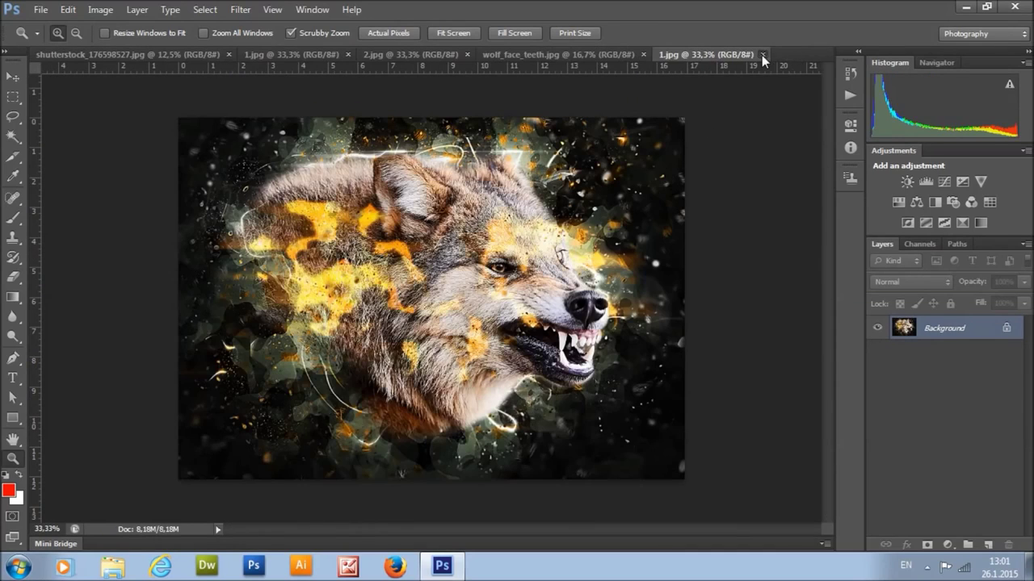
left_click(762, 54)
left_click(643, 54)
left_click(467, 55)
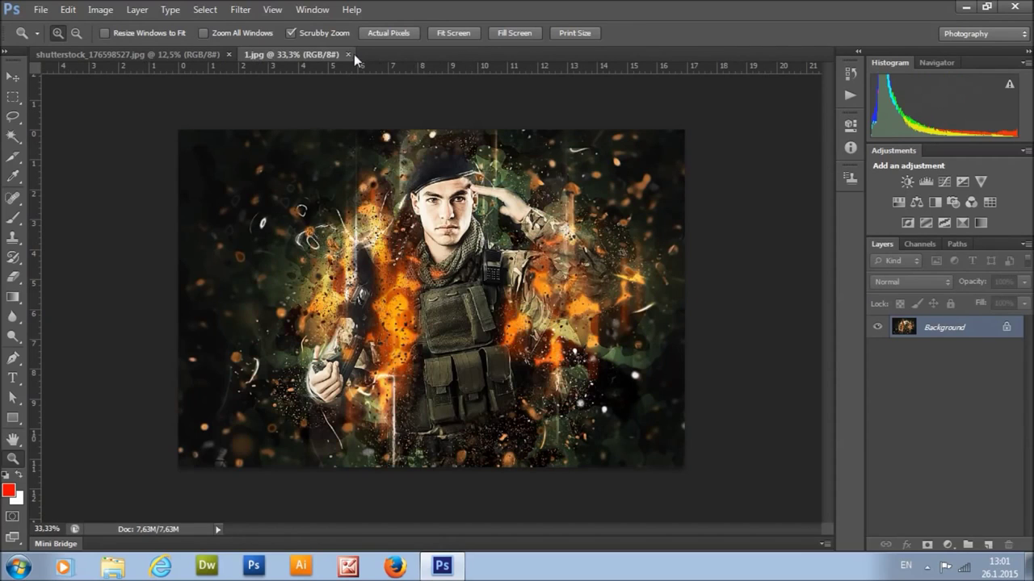
left_click(347, 54)
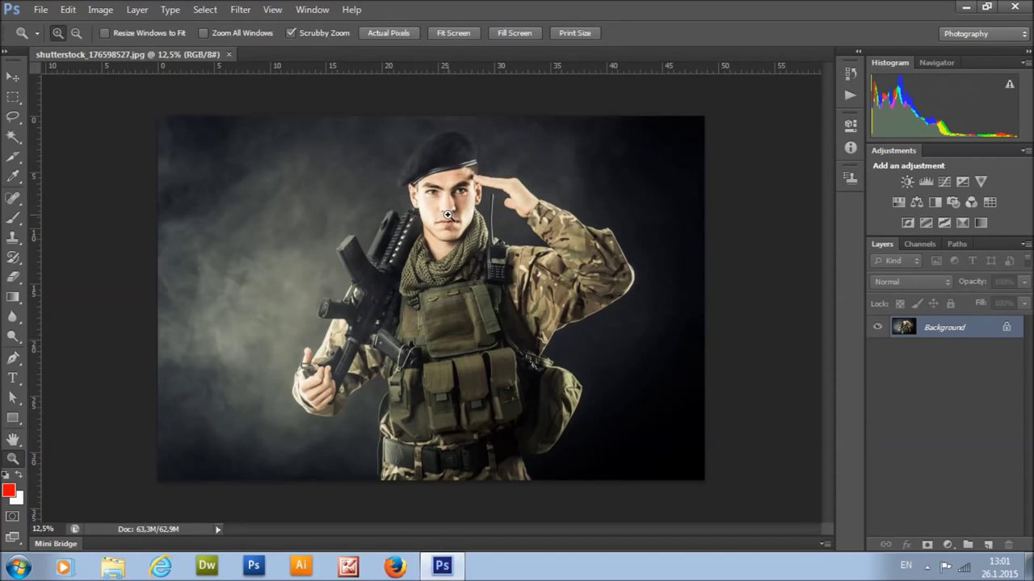
left_click(41, 9)
left_click(45, 39)
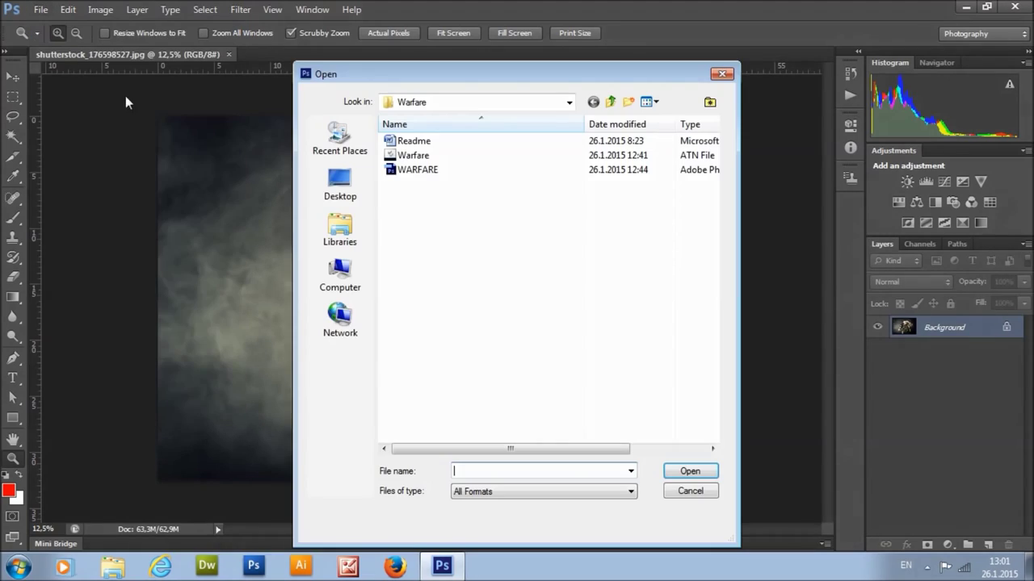
left_click(722, 75)
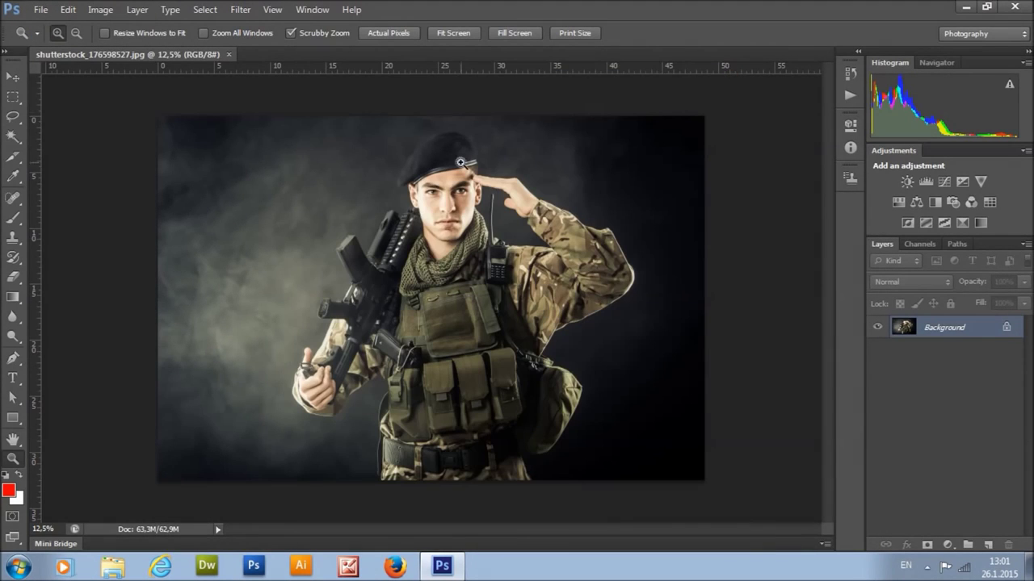
Step: Load the Warfare action set from the Warfare folder and select the Warfare action inside it
left_click(308, 12)
left_click(393, 84)
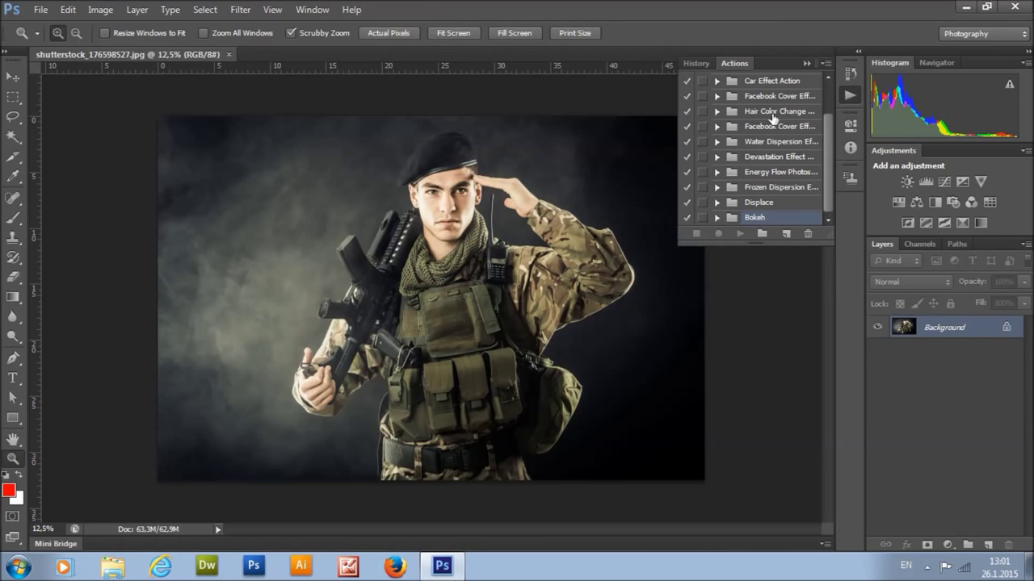
left_click(824, 65)
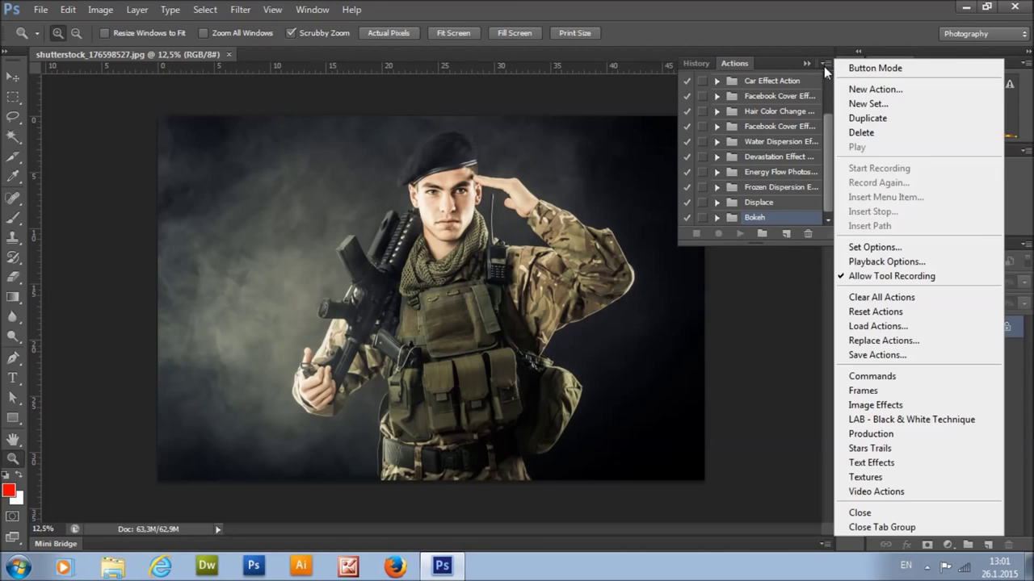
left_click(879, 327)
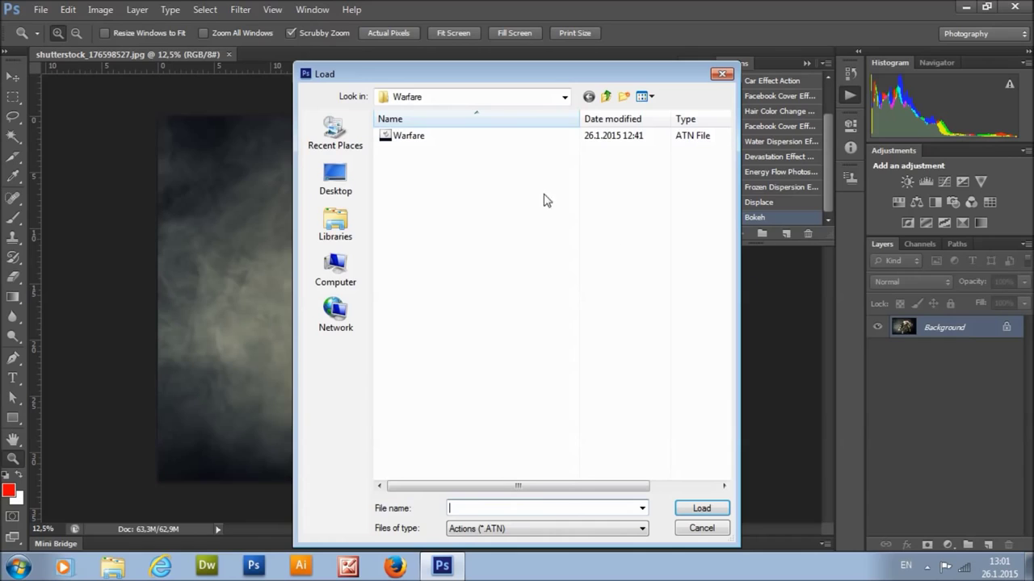
left_click(412, 137)
left_click(696, 510)
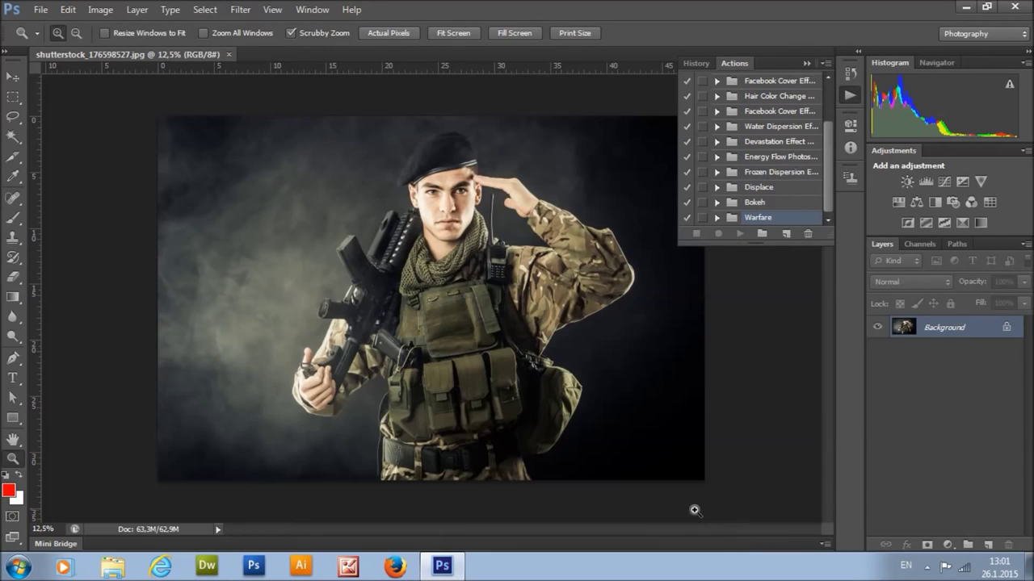
left_click(717, 217)
left_click(754, 218)
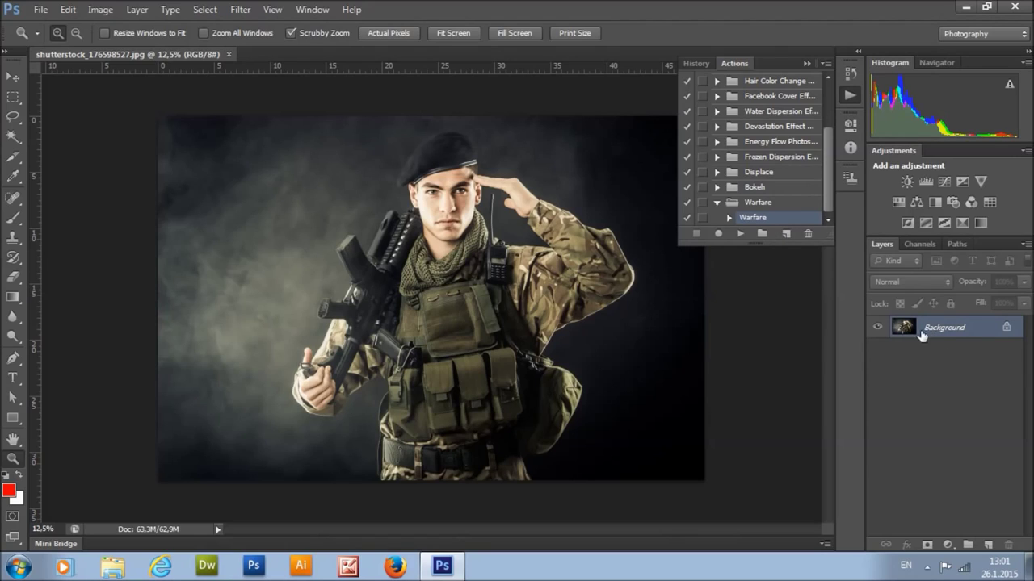
Step: Convert the locked background to a regular layer and turn it back into the background
double_click(965, 336)
key("Return")
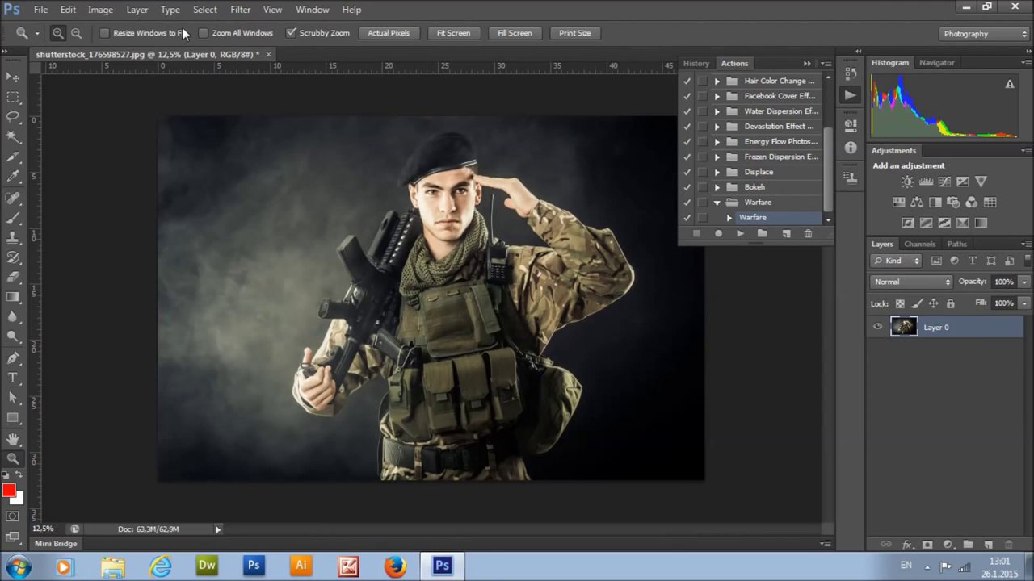
left_click(137, 9)
mouse_move(213, 29)
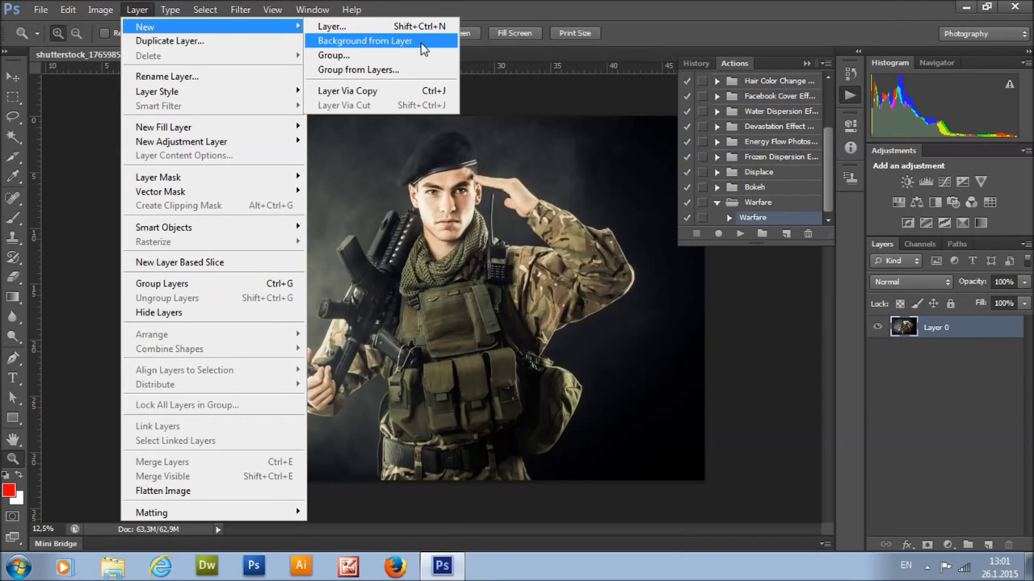
left_click(423, 46)
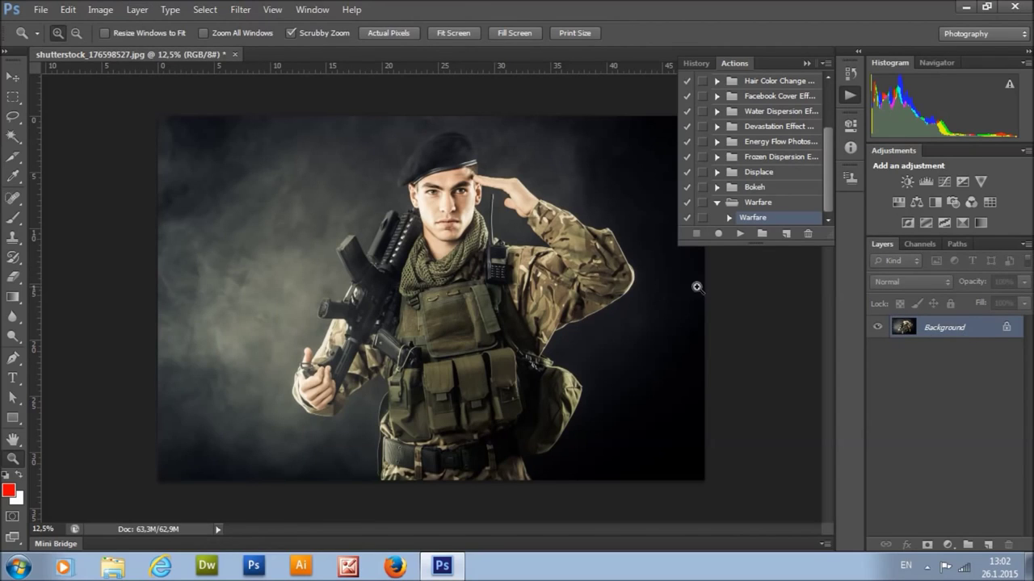
Step: Check the image's color mode and bit depth
left_click(103, 9)
mouse_move(110, 27)
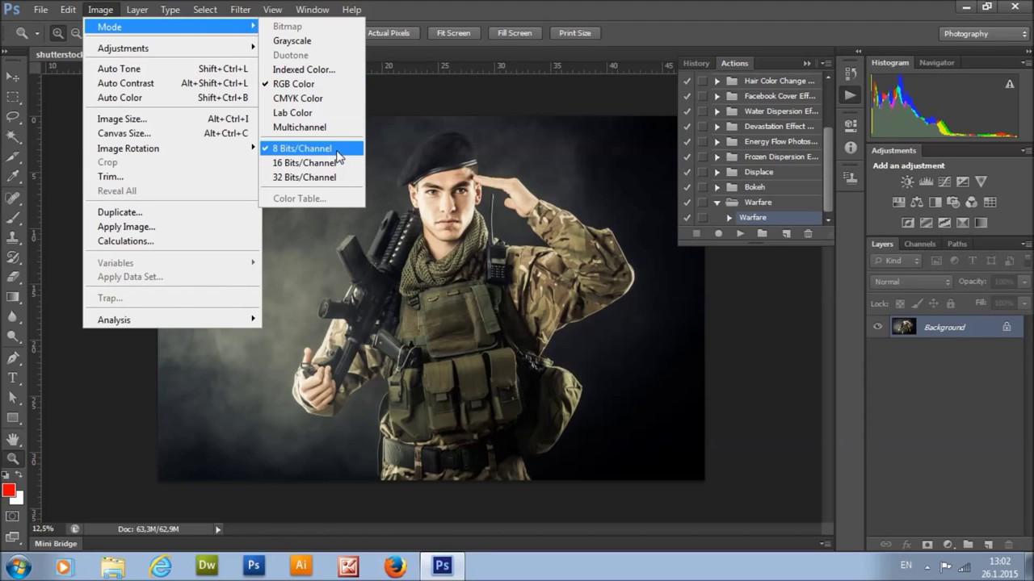
left_click(408, 15)
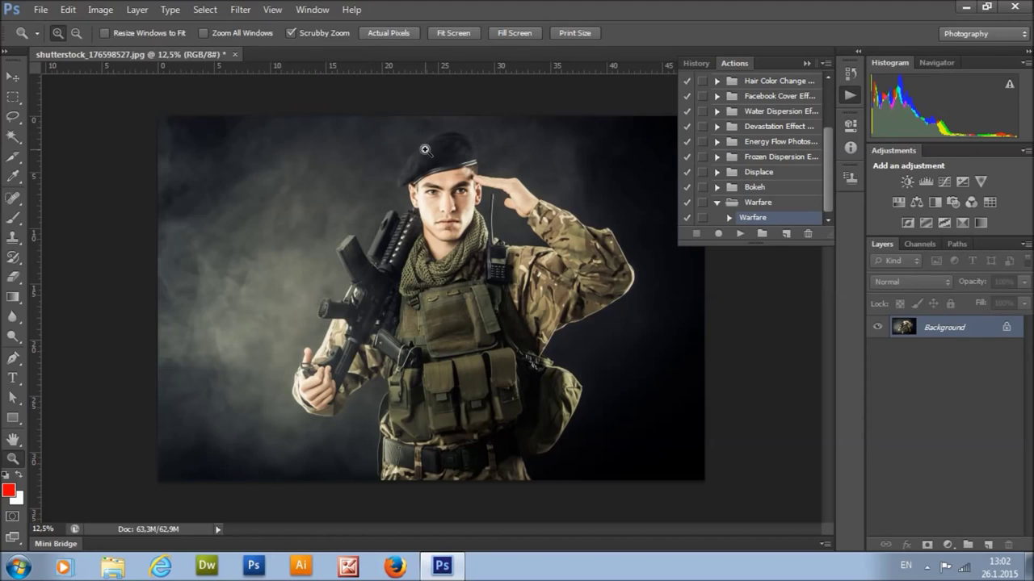
Step: Resize the soldier photo to a width of 2000 pixels with its proportions constrained
left_click(100, 10)
left_click(133, 122)
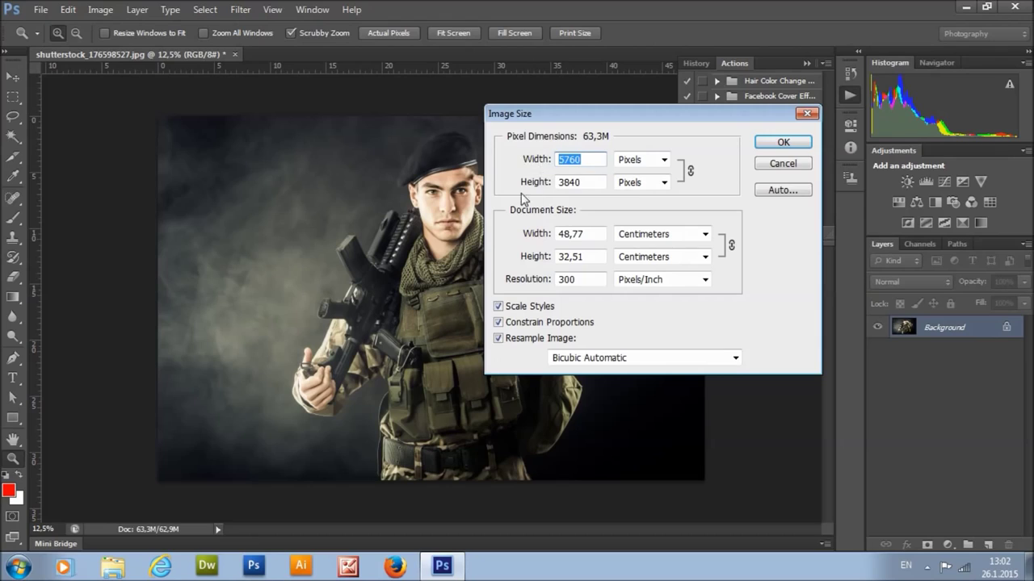
type("000")
key("BackSpace")
key("BackSpace")
type("2000")
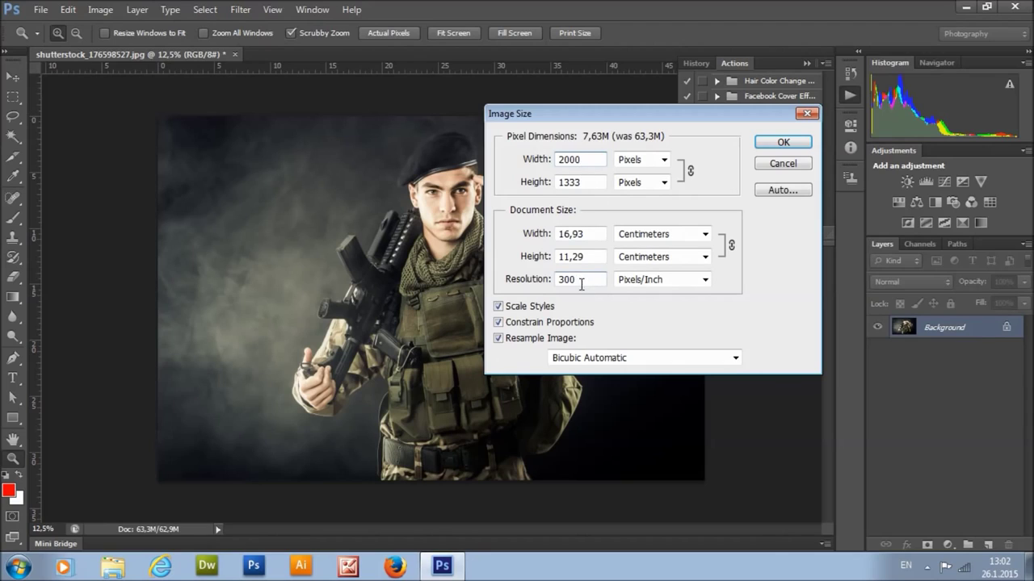
left_click_drag(579, 281, 524, 288)
left_click(763, 144)
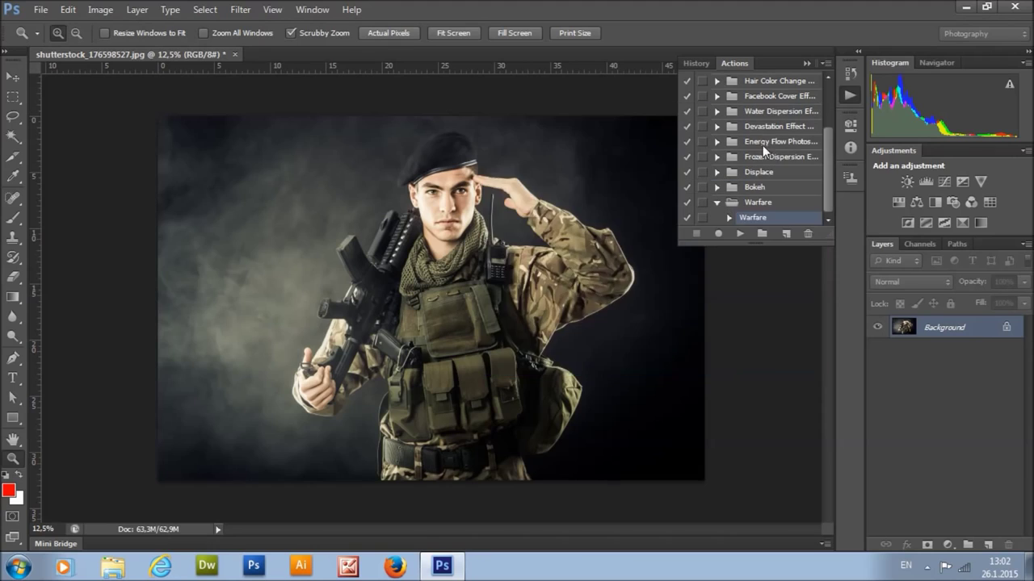
Step: Add a new layer above the background and name it "brush"
left_click_drag(427, 279, 463, 283)
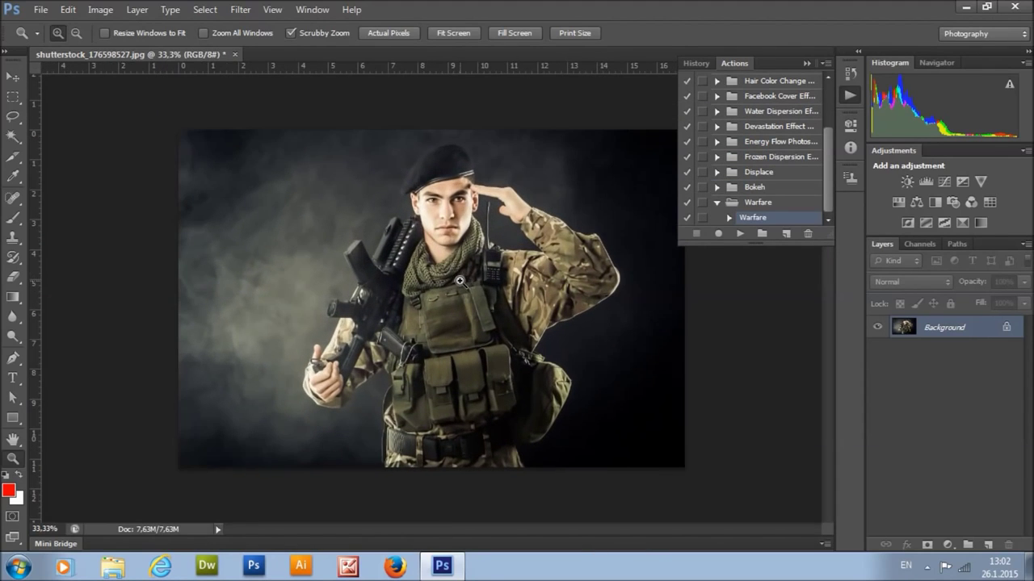
left_click(986, 545)
double_click(936, 328)
type("brush")
key("Return")
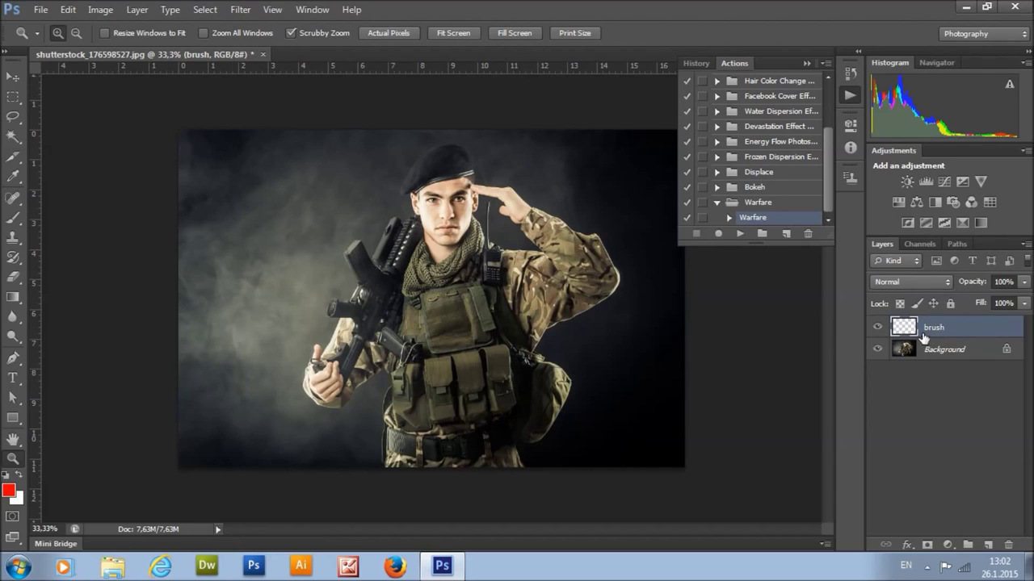
Step: Paint over the soldier's chest in red on the brush layer with a soft round 168 px brush
key("b")
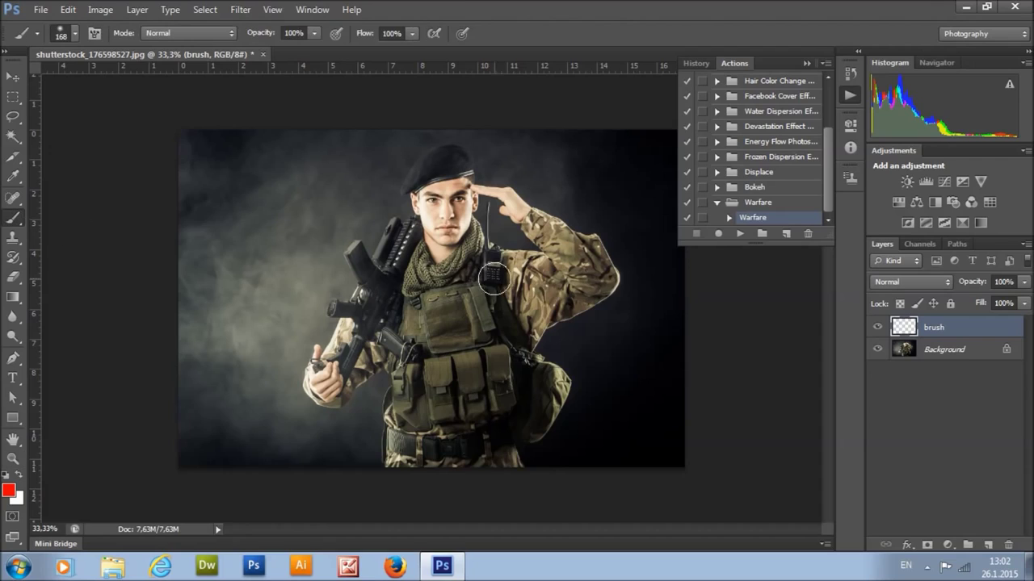
right_click(489, 277)
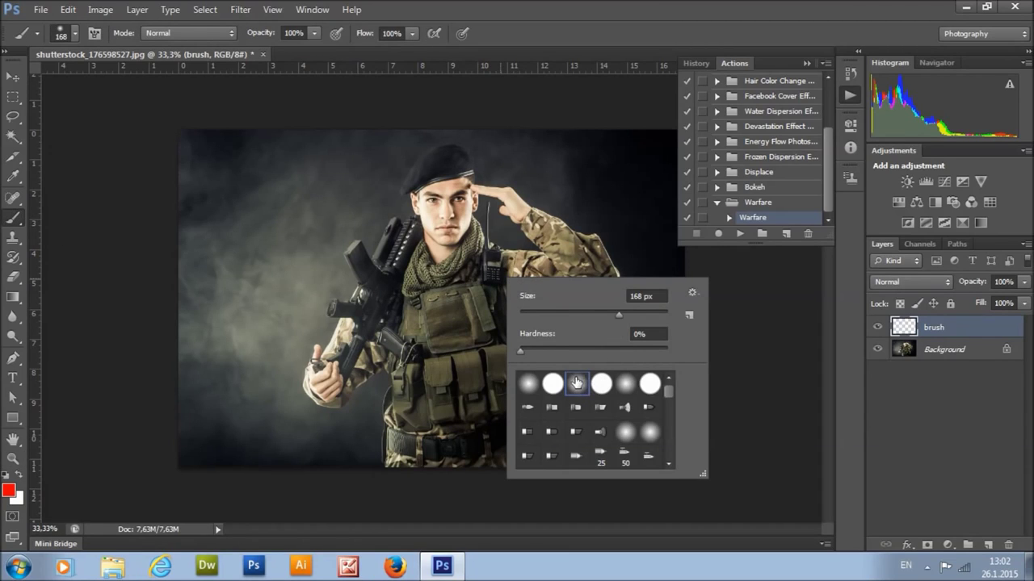
mouse_move(471, 302)
left_mouse_down()
mouse_move(452, 385)
mouse_move(437, 356)
mouse_move(444, 302)
mouse_move(430, 306)
mouse_move(421, 338)
mouse_move(424, 325)
mouse_move(438, 327)
mouse_move(424, 301)
mouse_move(395, 330)
mouse_move(448, 387)
left_mouse_up()
Step: Open WARFARE.psd with the fully painted soldier and run the Warfare action on it
left_click(41, 8)
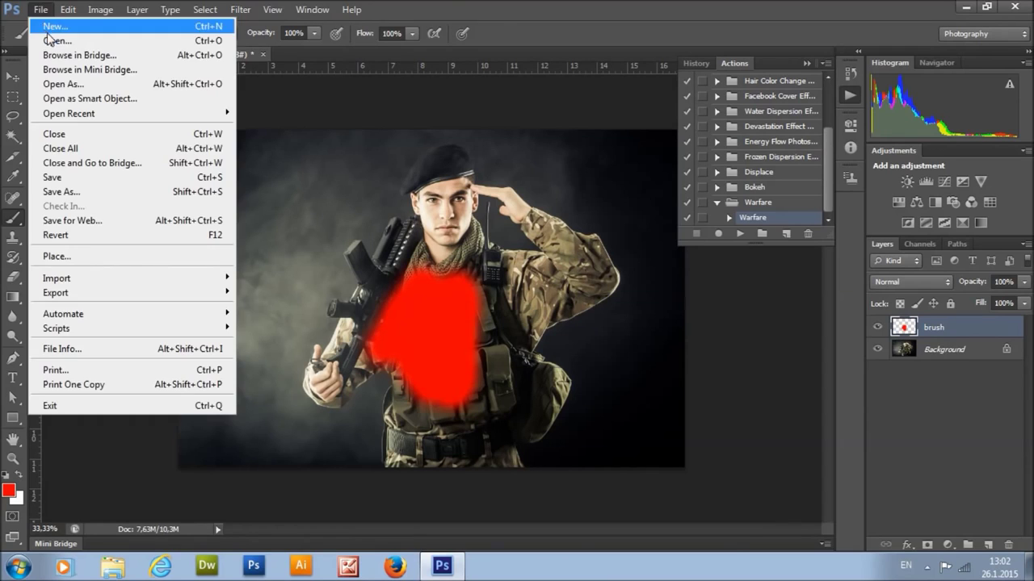
left_click(49, 33)
double_click(436, 169)
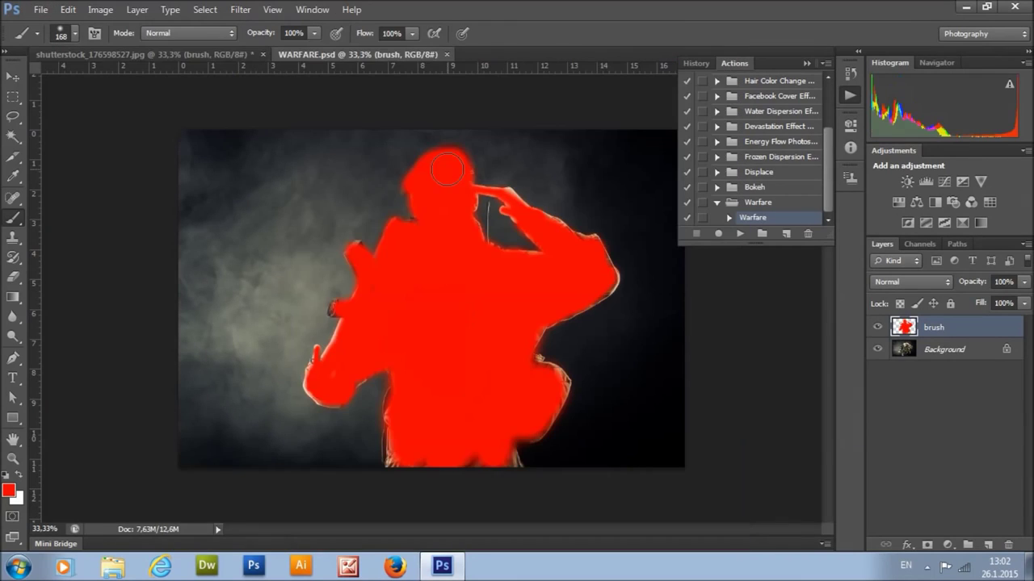
left_click(741, 234)
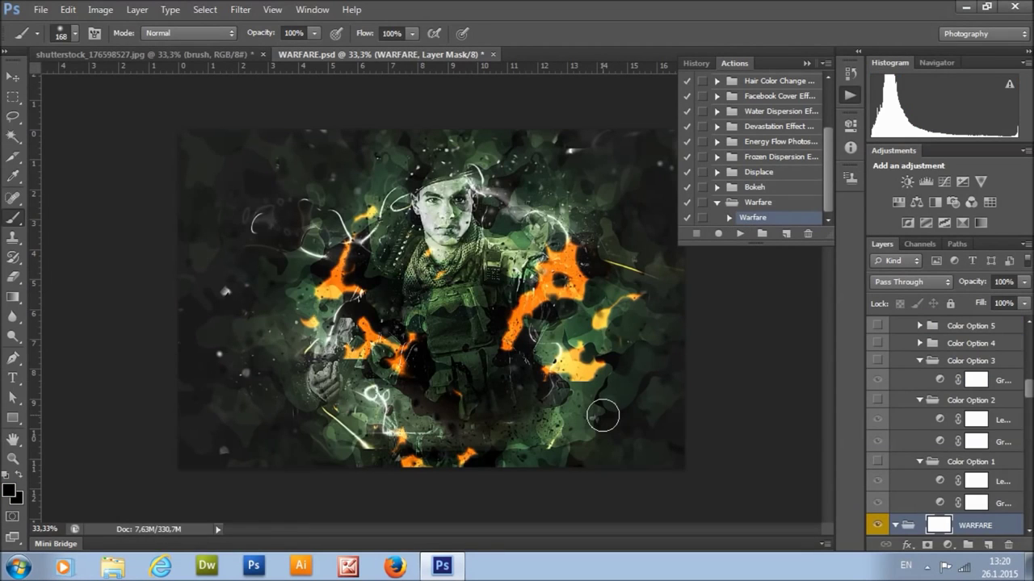
left_click(805, 63)
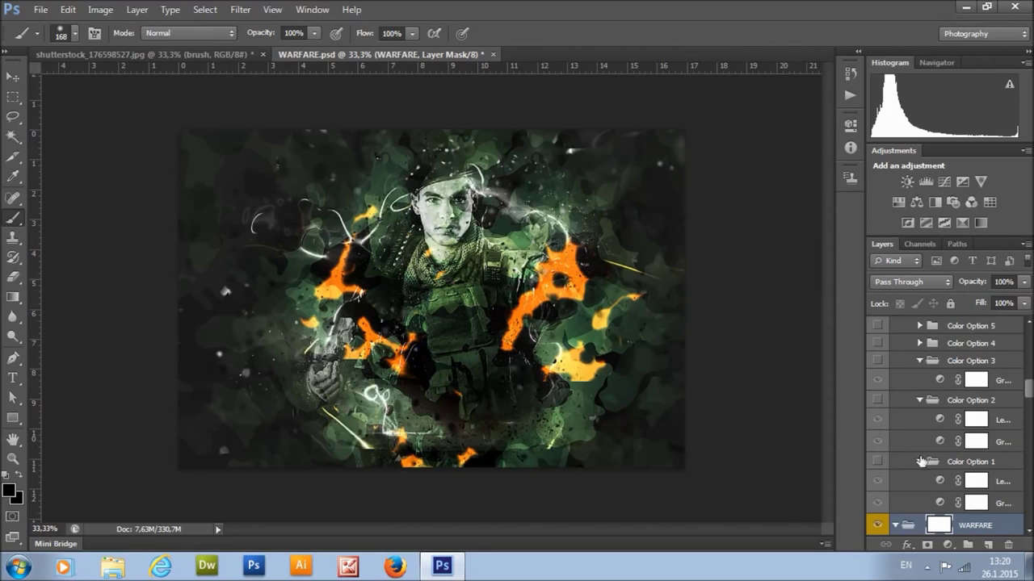
Step: Collapse all layer groups and compare the effect with the painted brush layer shown and hidden
scroll(956, 488, "down", 2)
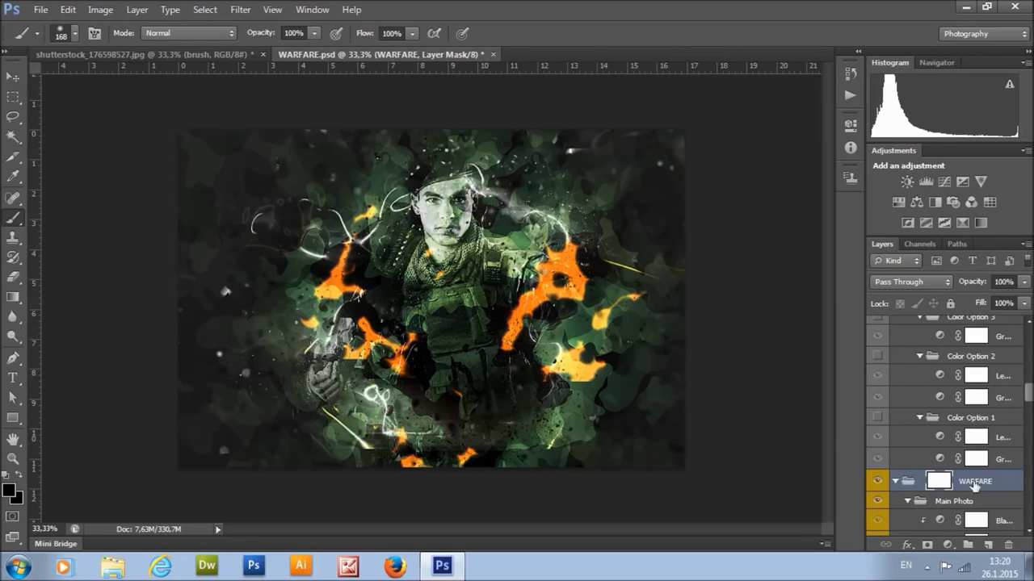
left_click(894, 483, "ctrl")
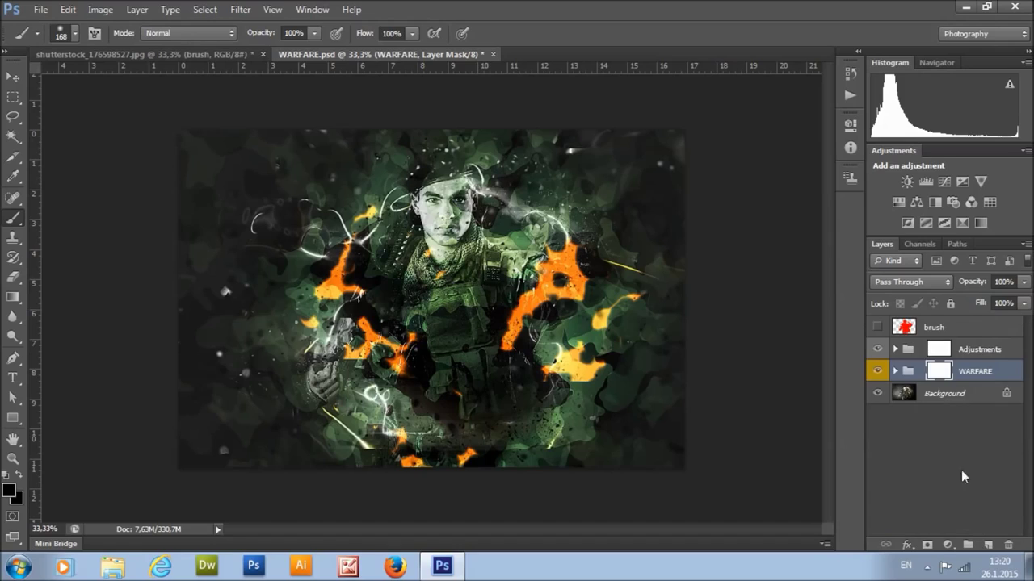
left_click(892, 331)
left_click(876, 328)
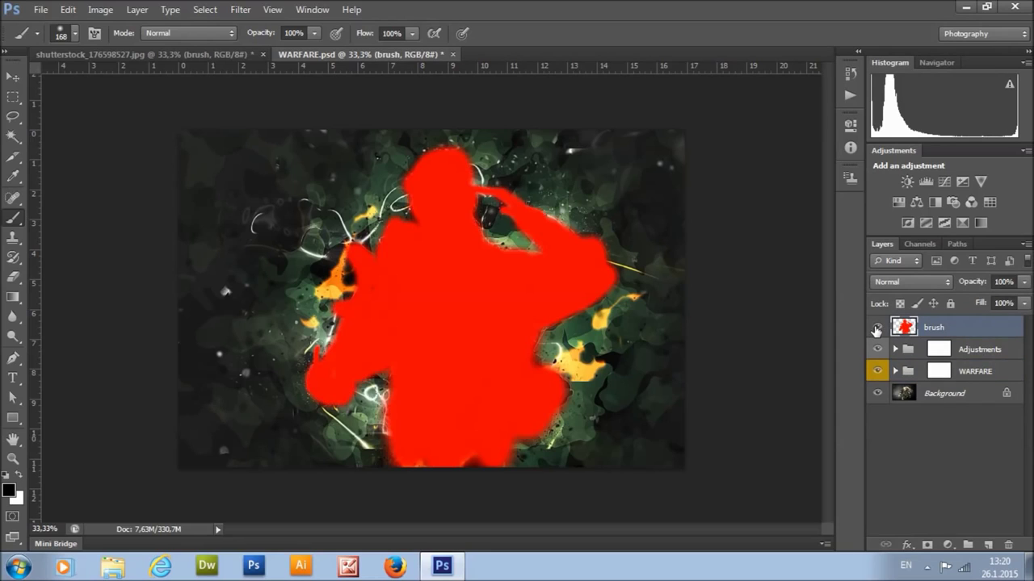
left_click(876, 329)
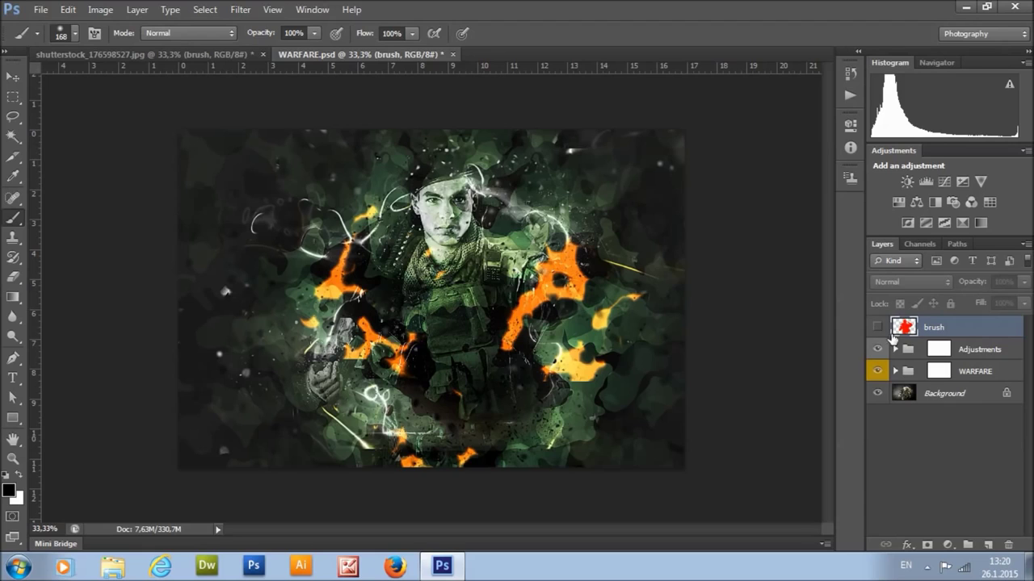
Step: Delete the Adjustments and WARFARE groups and show the painted brush layer again
left_click(969, 352)
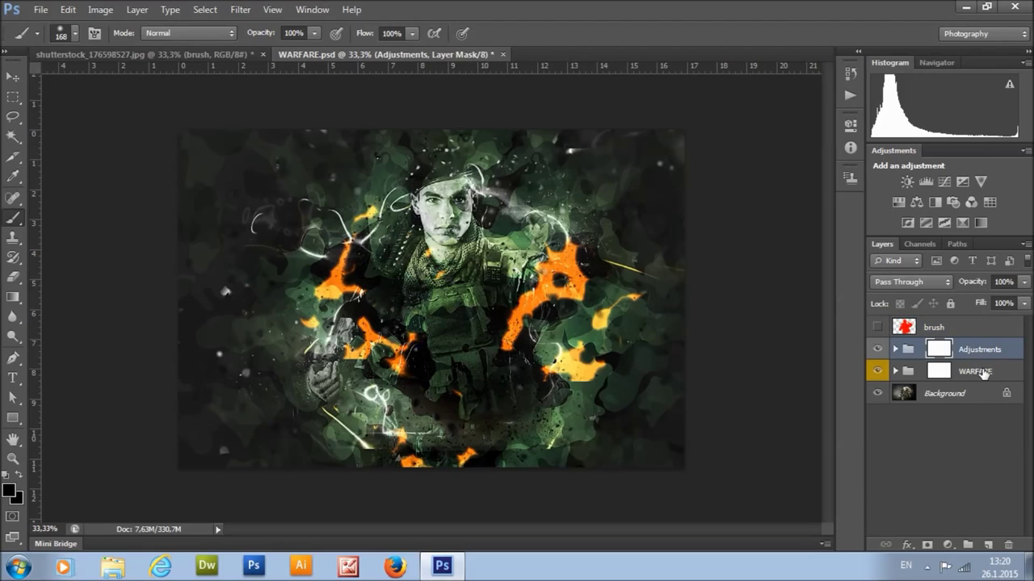
left_click(982, 373, "shift")
right_click(985, 371)
left_click(859, 203)
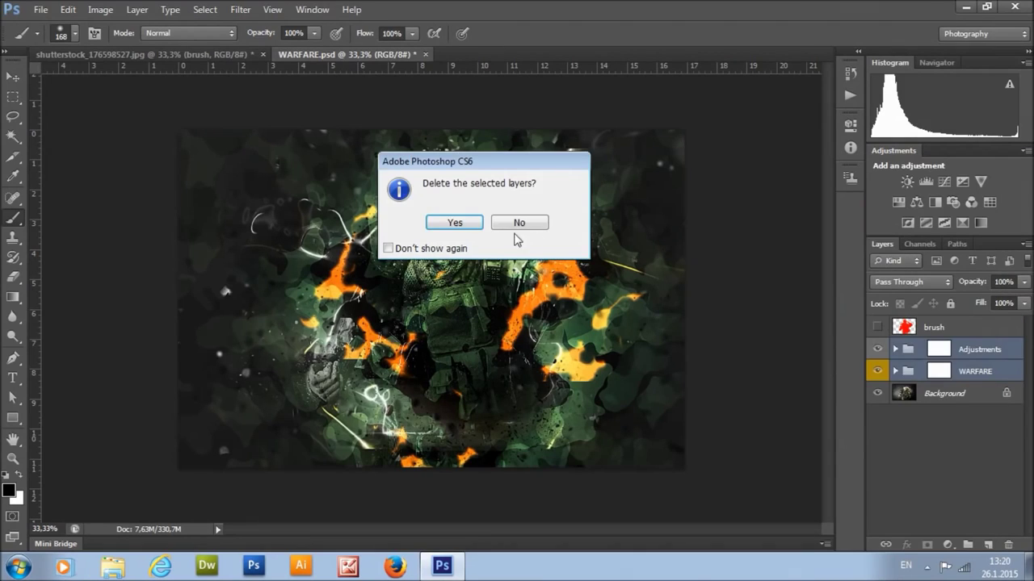
left_click(454, 223)
left_click(879, 328)
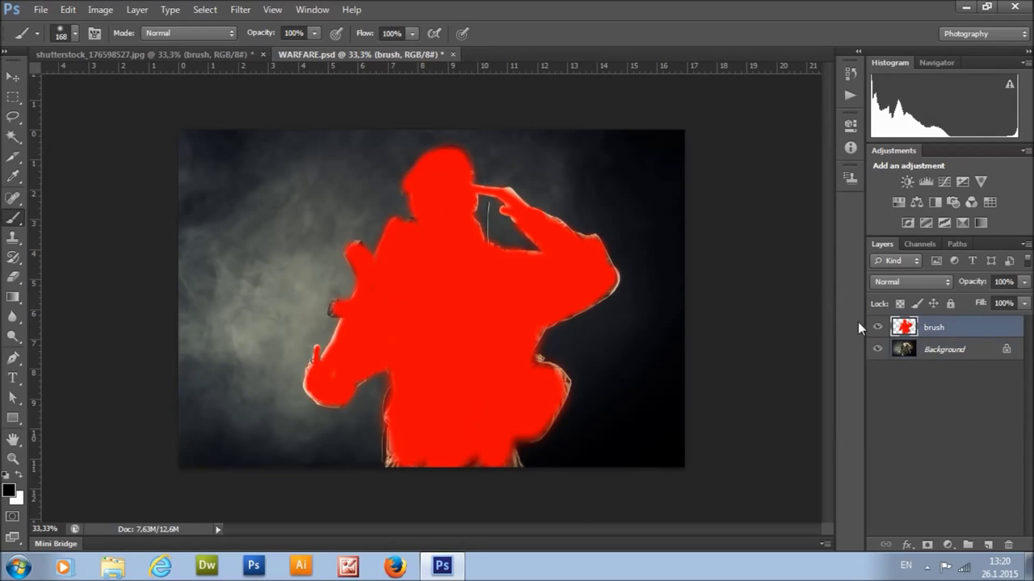
Step: Run the Warfare action again on the painted soldier and hide the brush layer
left_click(850, 96)
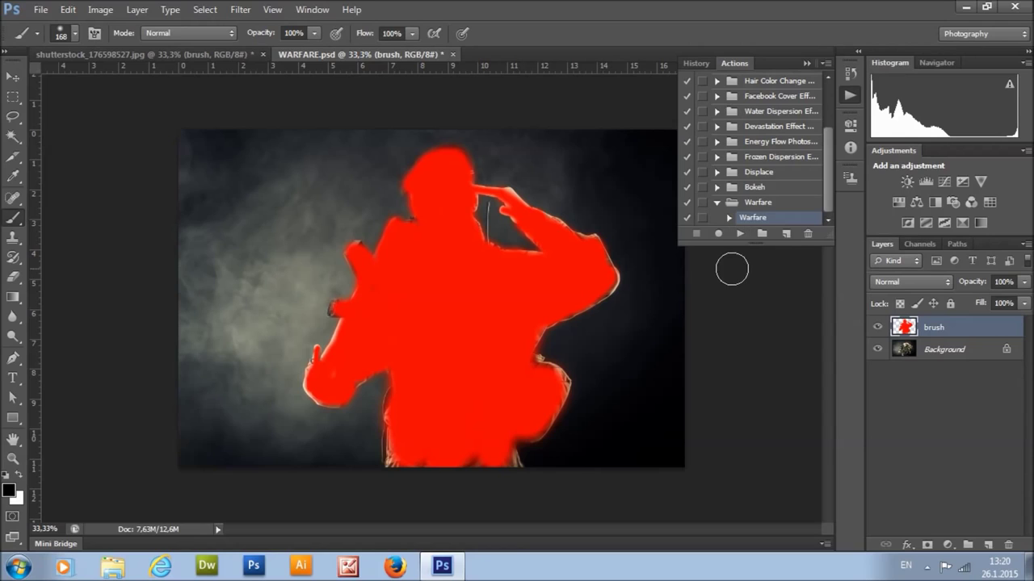
left_click(804, 65)
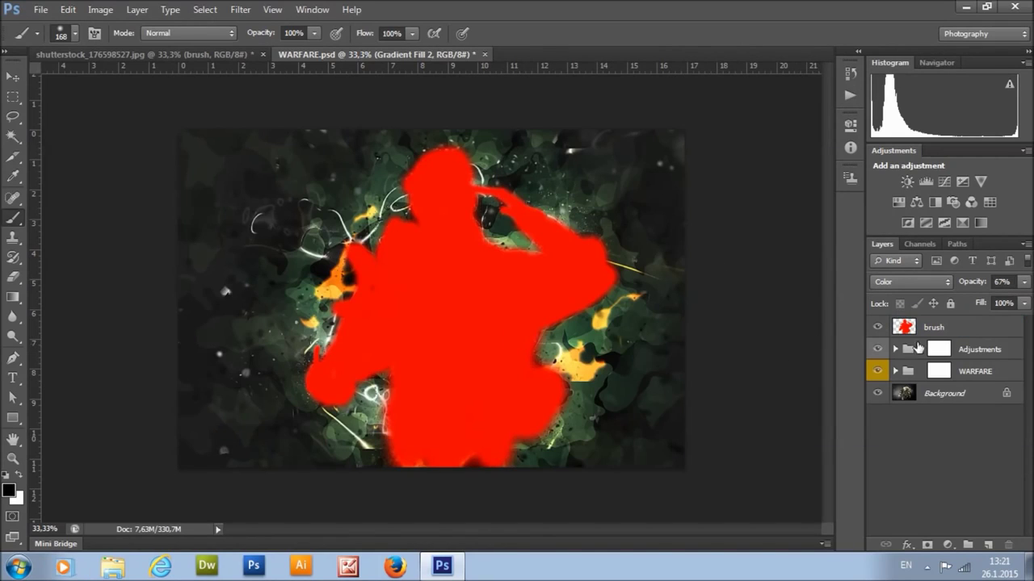
left_click(878, 327)
Step: Expand the Adjustments group and compare the image with the Add Sharpen layer hidden and shown
left_click(895, 349)
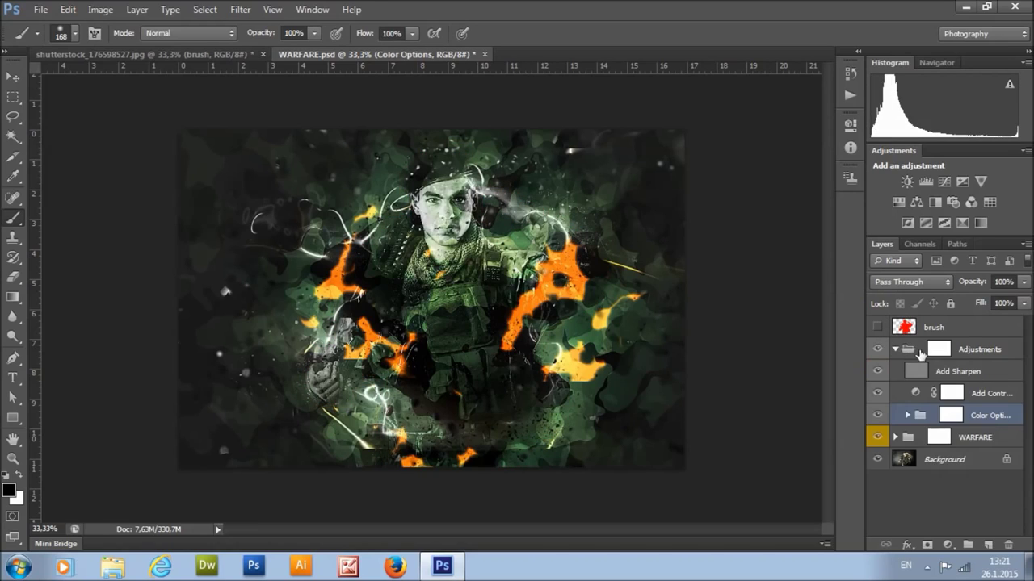
left_click(968, 352)
left_click(972, 370)
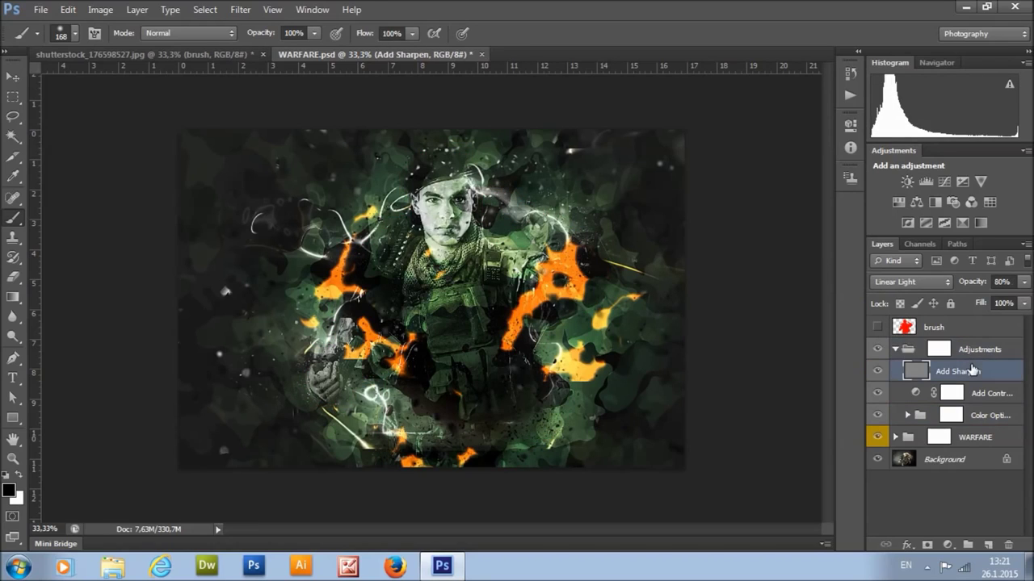
left_click(879, 372)
left_click(880, 373)
Step: Widen the layer list and set the Add Contrast layer's opacity to 35%
left_click(985, 393)
left_click_drag(863, 372, 842, 372)
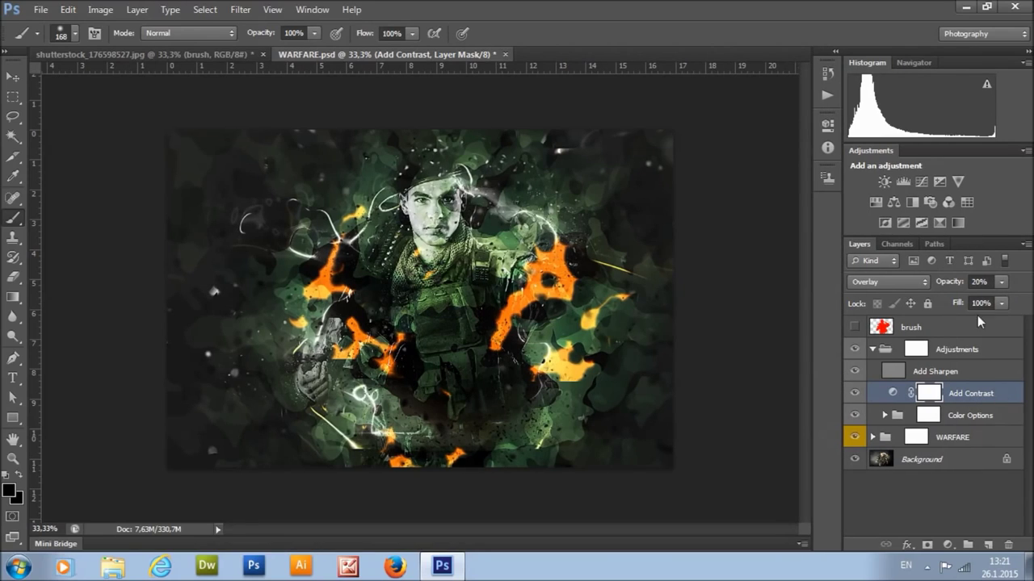
left_click(977, 281)
left_click(1000, 283)
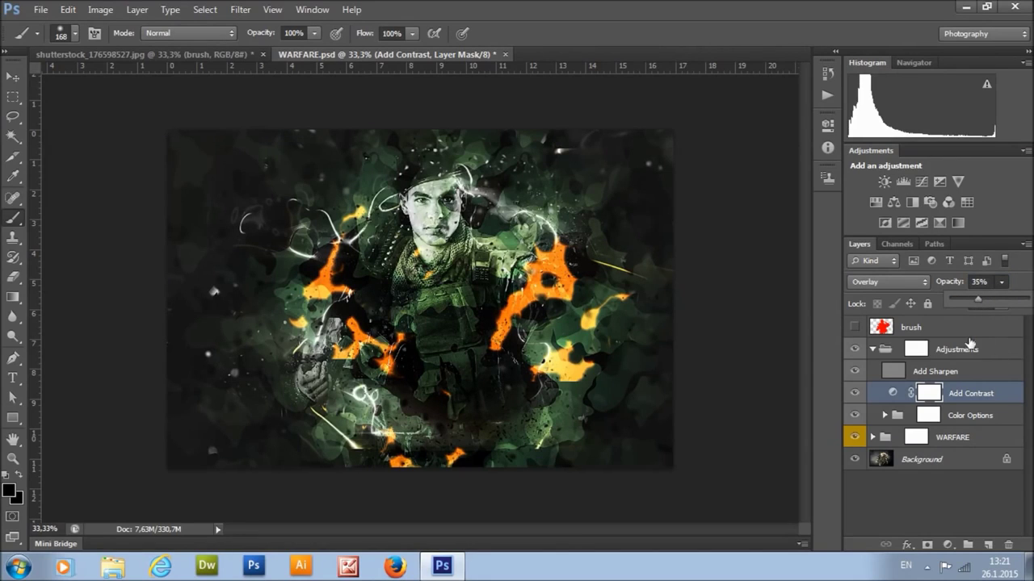
Step: Expand the Color Options group, look through its color options and preview Color Option 12
left_click(975, 415)
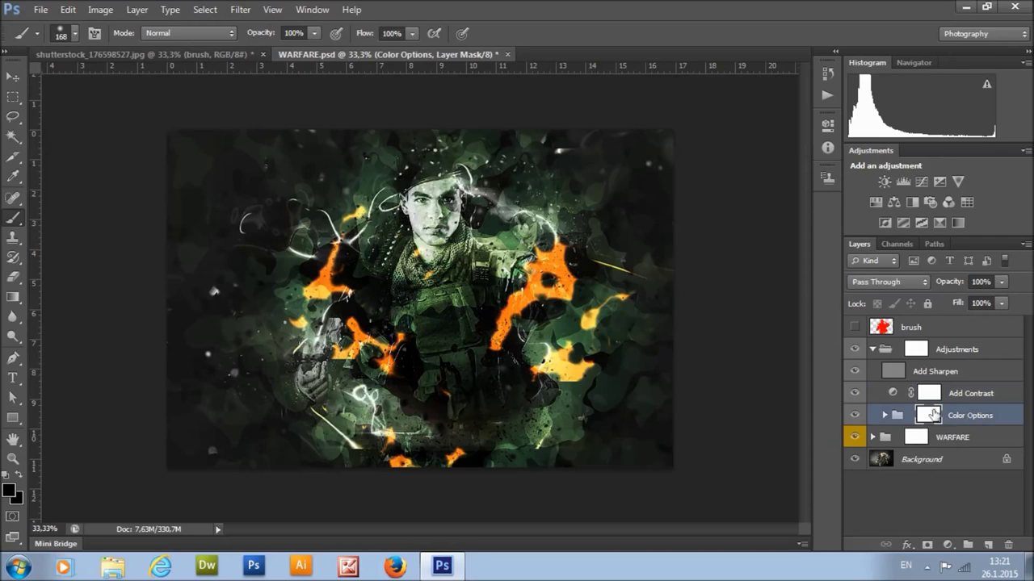
left_click(885, 416)
scroll(929, 395, "down", 3)
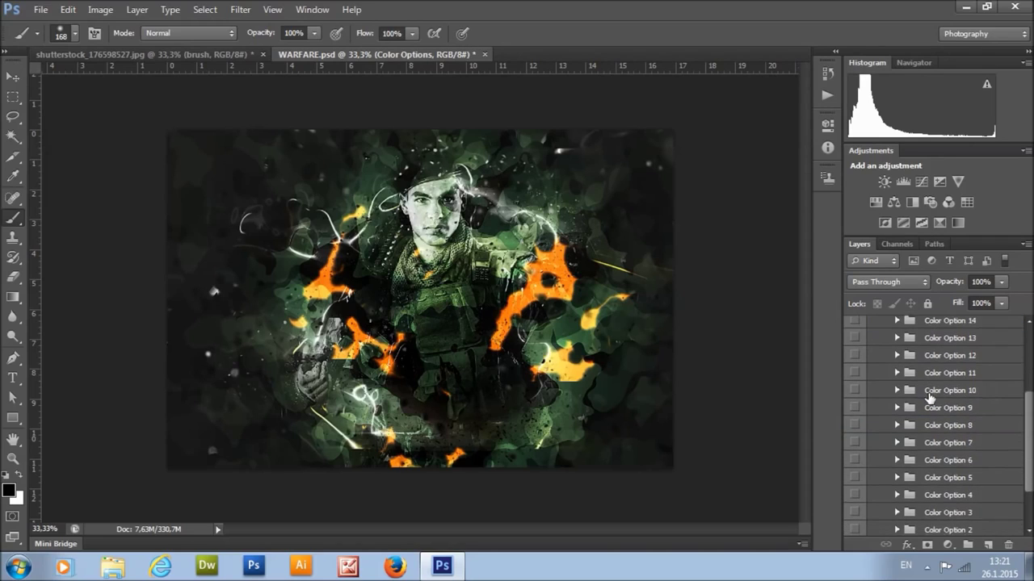
scroll(929, 397, "up", 2)
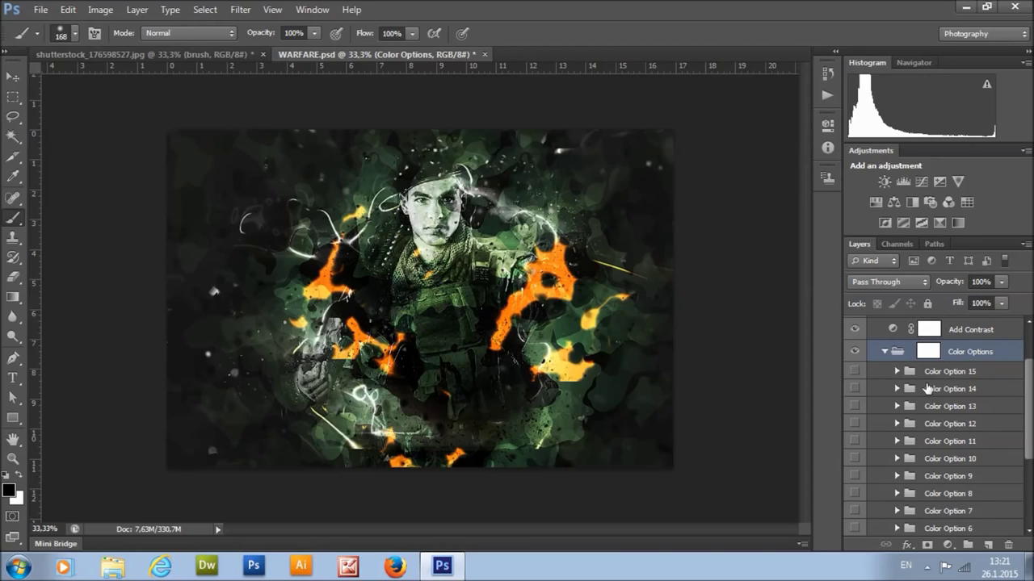
left_click(949, 424)
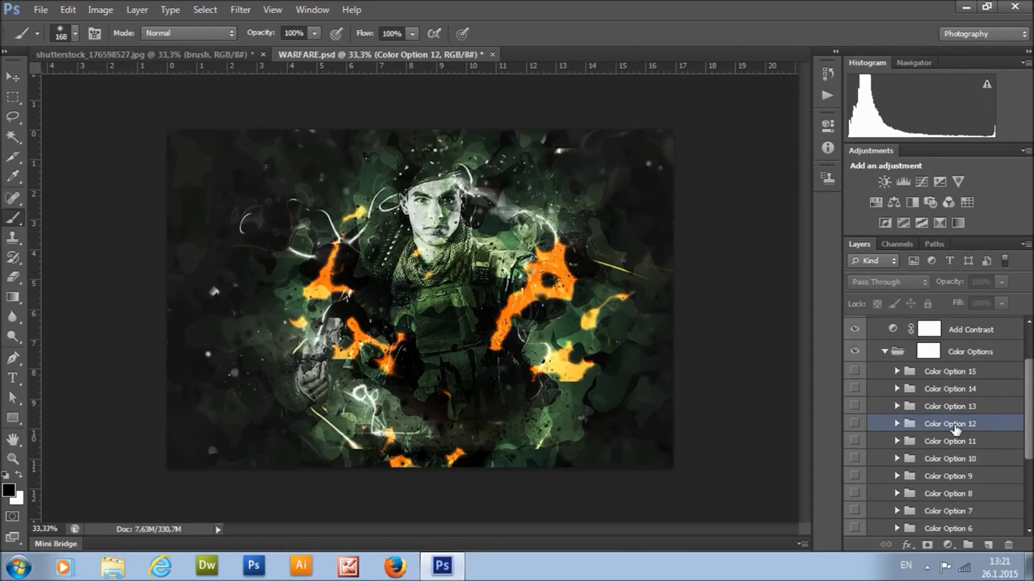
left_click(856, 425)
left_click(856, 425)
scroll(860, 430, "down", 3)
scroll(861, 431, "down", 3)
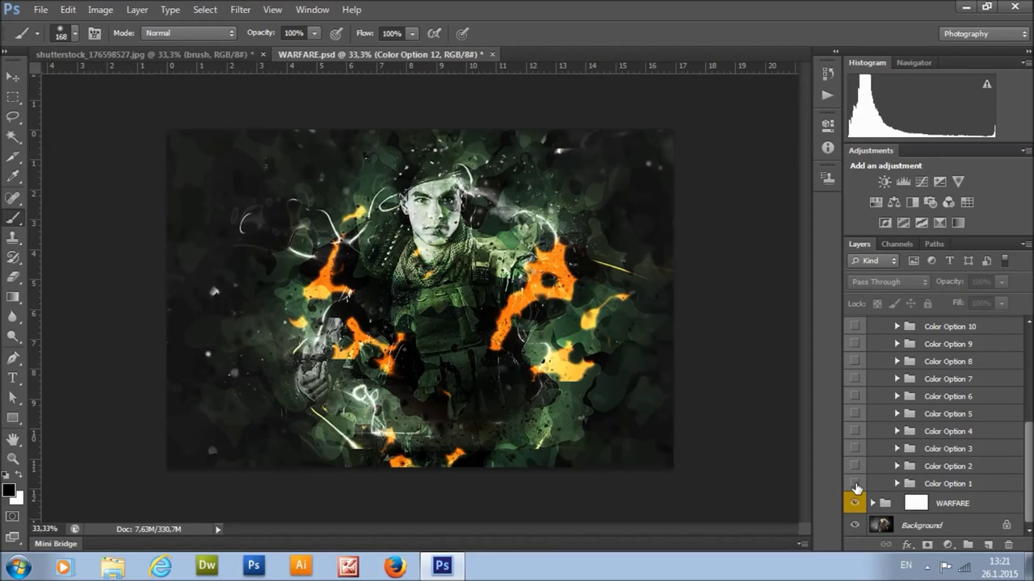
Step: Preview Color Options 1 to 5 one at a time, hiding each again
left_click(853, 483)
left_click(853, 483)
left_click(853, 466)
left_click(853, 467)
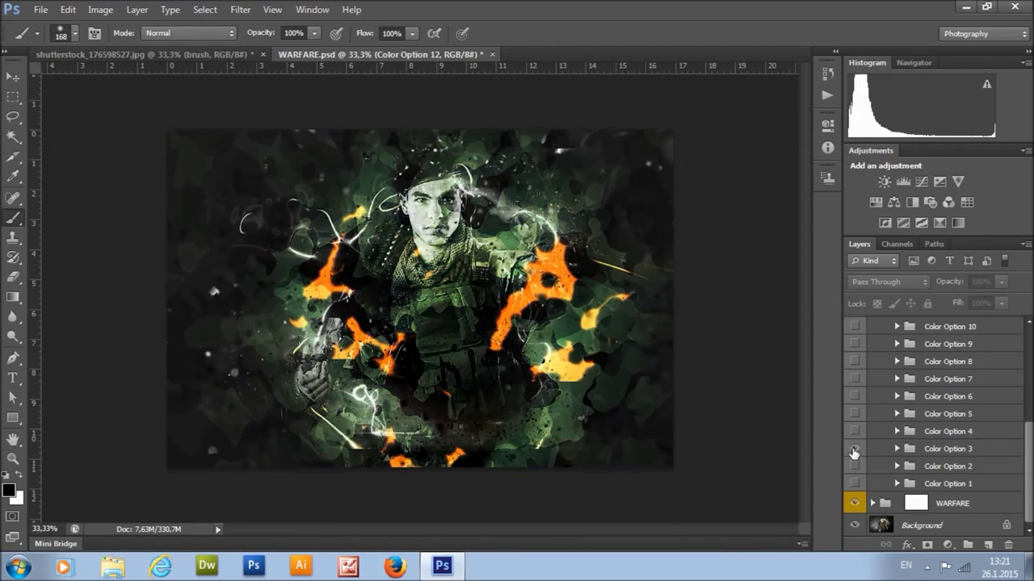
left_click(854, 448)
left_click(853, 448)
left_click(854, 431)
left_click(854, 431)
left_click(854, 414)
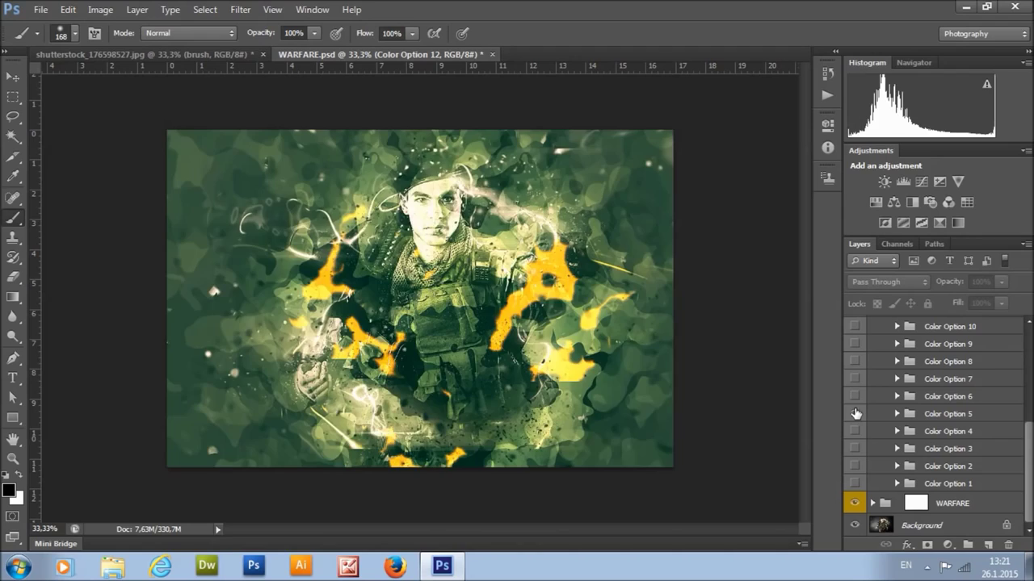
left_click(855, 413)
Step: Preview the higher color options one at a time, starting from Color Option 6, hiding each again
left_click(855, 397)
left_click(854, 397)
left_click(854, 378)
left_click(854, 379)
left_click(854, 361)
left_click(854, 361)
left_click(855, 344)
left_click(854, 344)
scroll(856, 339, "up", 1)
left_click(854, 331)
left_click(854, 331)
scroll(856, 333, "up", 2)
left_click(854, 365)
left_click(854, 365)
scroll(959, 366, "up", 5)
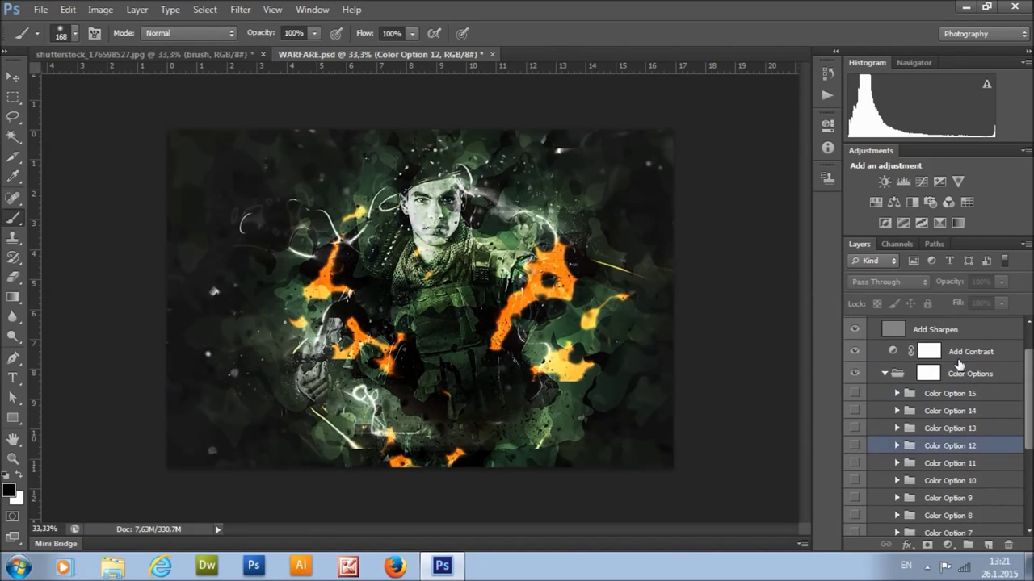
Step: Collapse the Color Options and Adjustments groups and compare the image with the WARFARE group hidden and shown
left_click(885, 375)
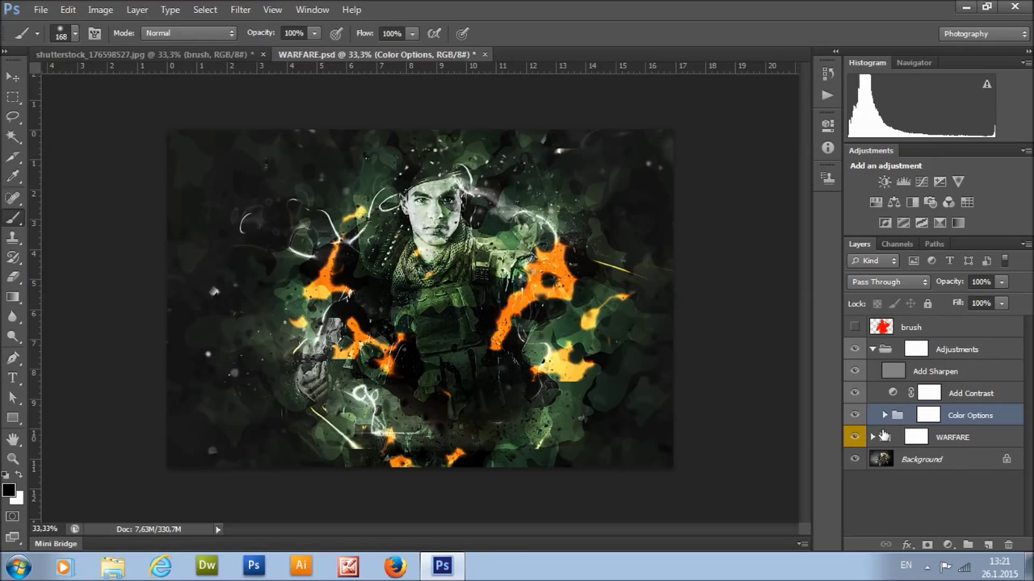
left_click(872, 437)
scroll(913, 415, "down", 1)
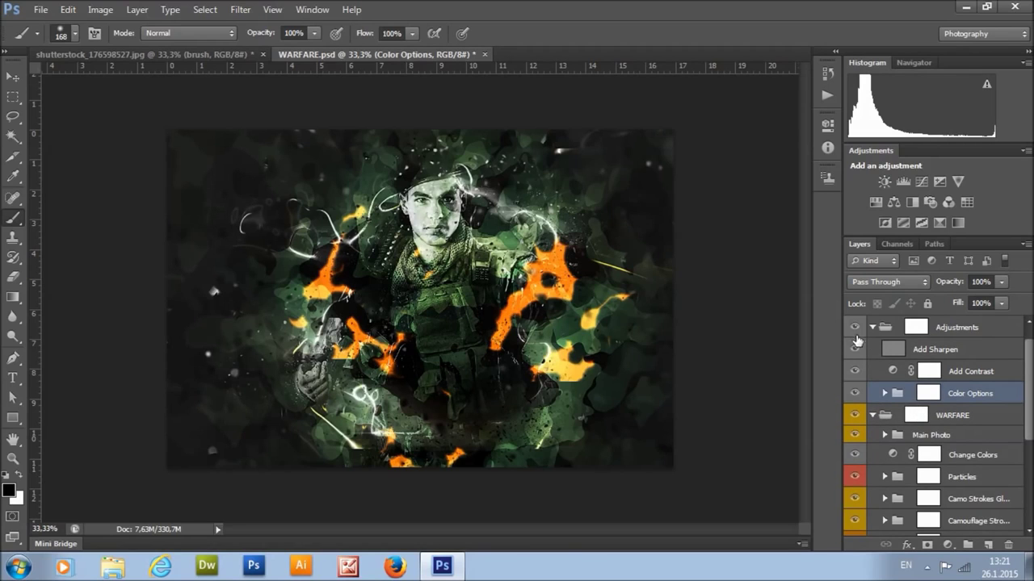
left_click(873, 327)
left_click(916, 349)
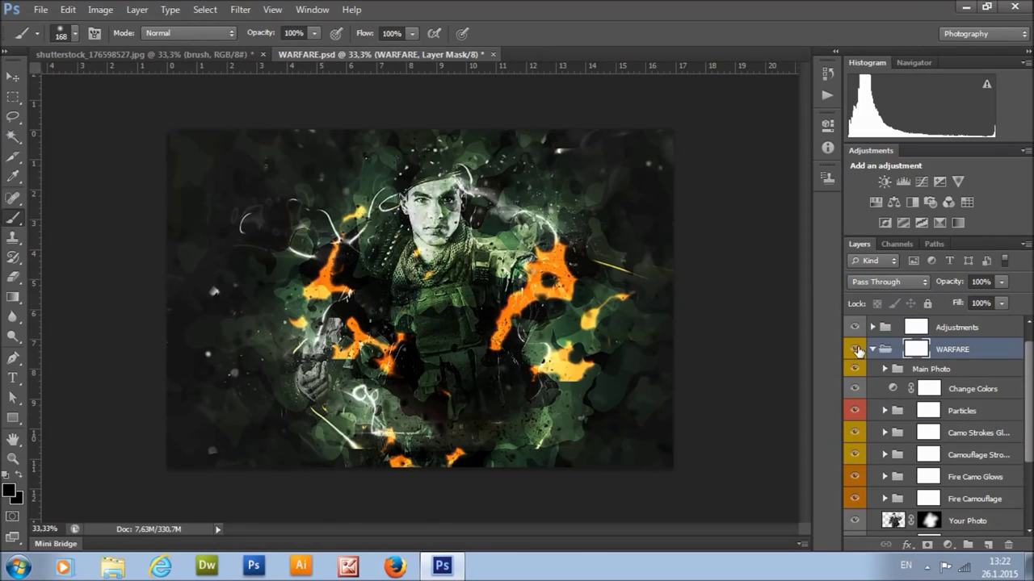
left_click(854, 349)
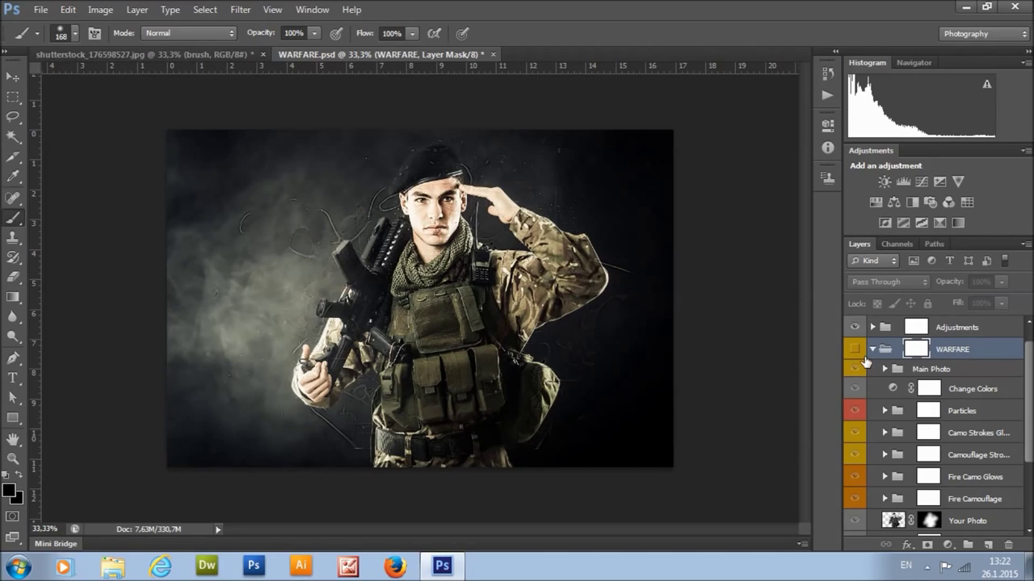
left_click(855, 350)
left_click(873, 350)
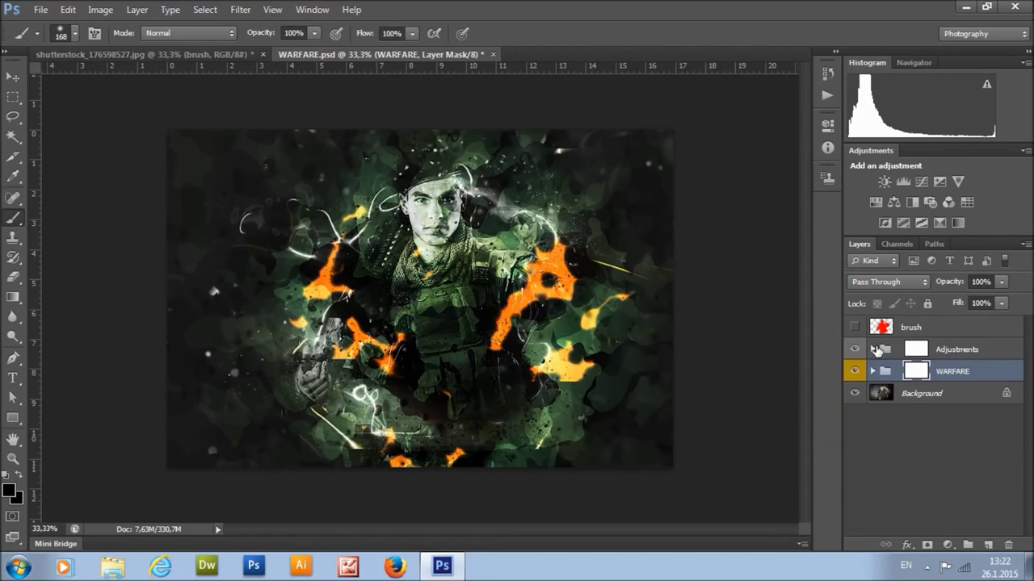
Step: In the WARFARE group's Main Photo subgroup, show the "Reveal Your" photo layer and hide the Black & White adjustment
left_click(872, 371)
left_click(949, 396)
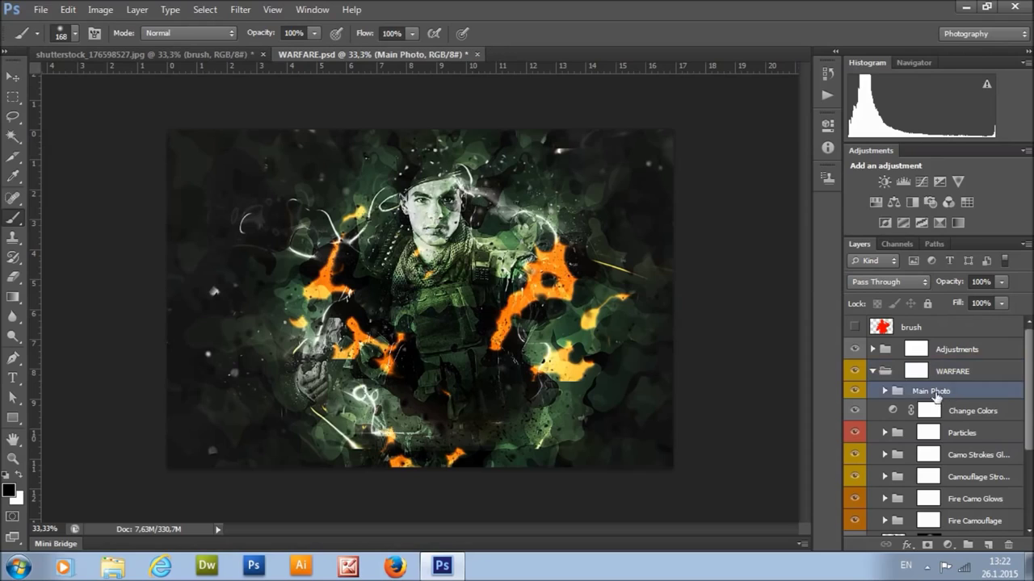
left_click(883, 391)
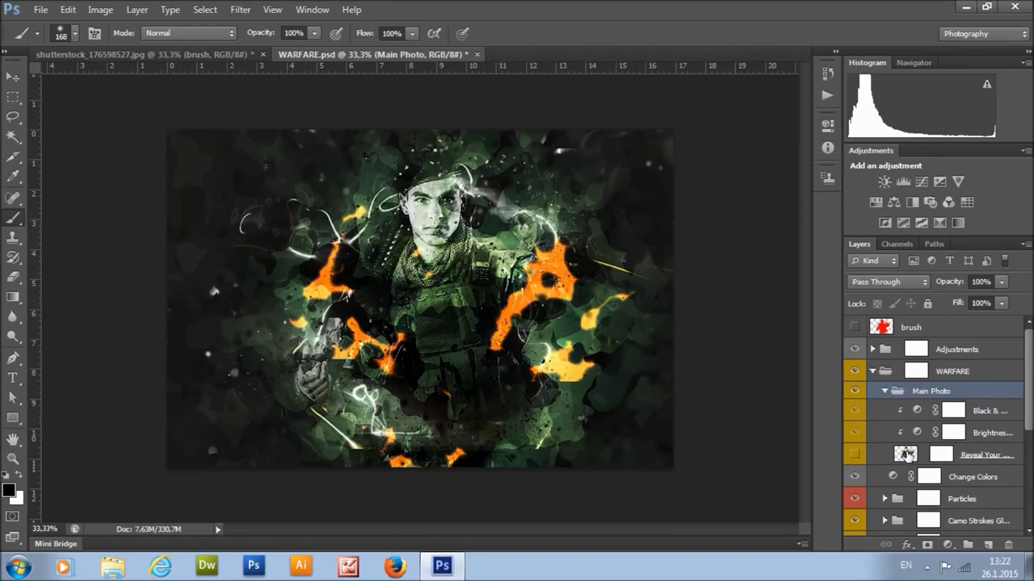
left_click(854, 454)
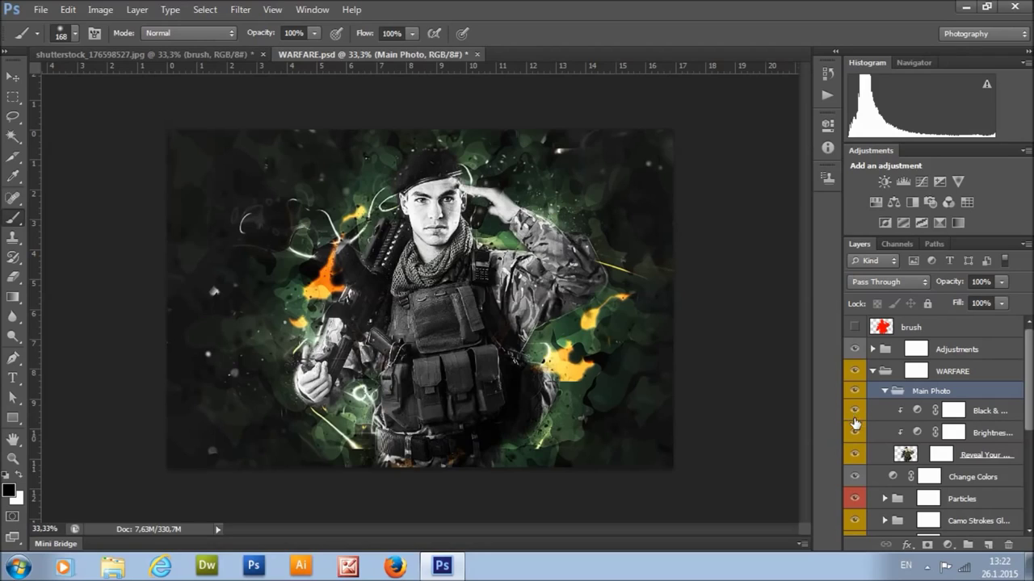
left_click(961, 413)
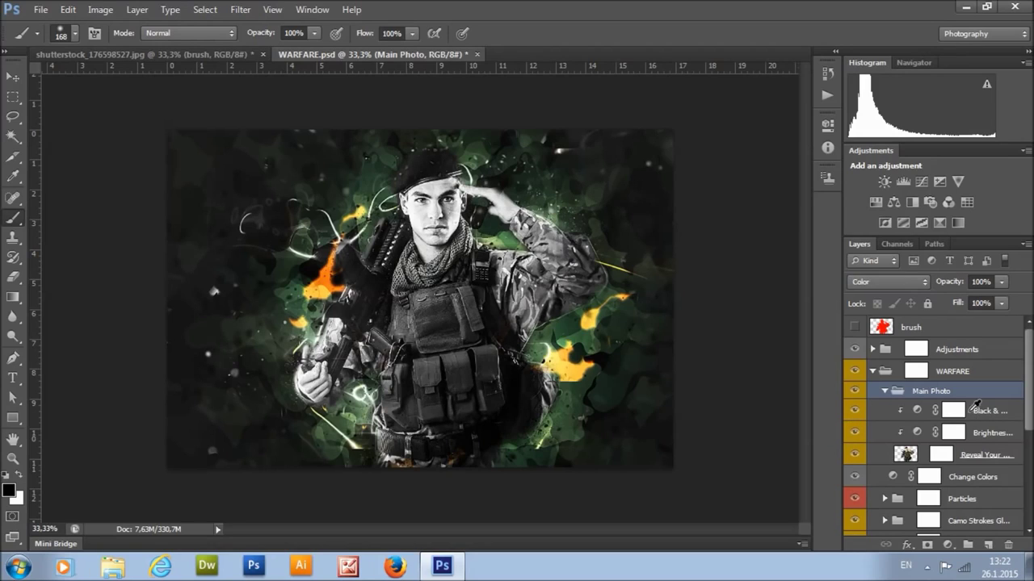
left_click(853, 411)
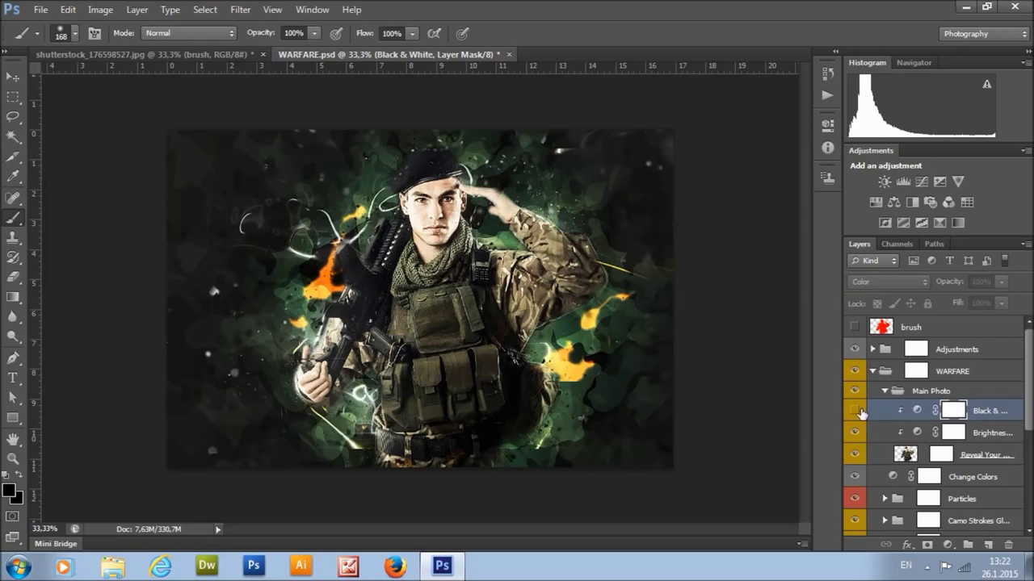
Step: Set the brightness of the Main Photo group's Brightness/Contrast adjustment to 9
left_click(989, 436)
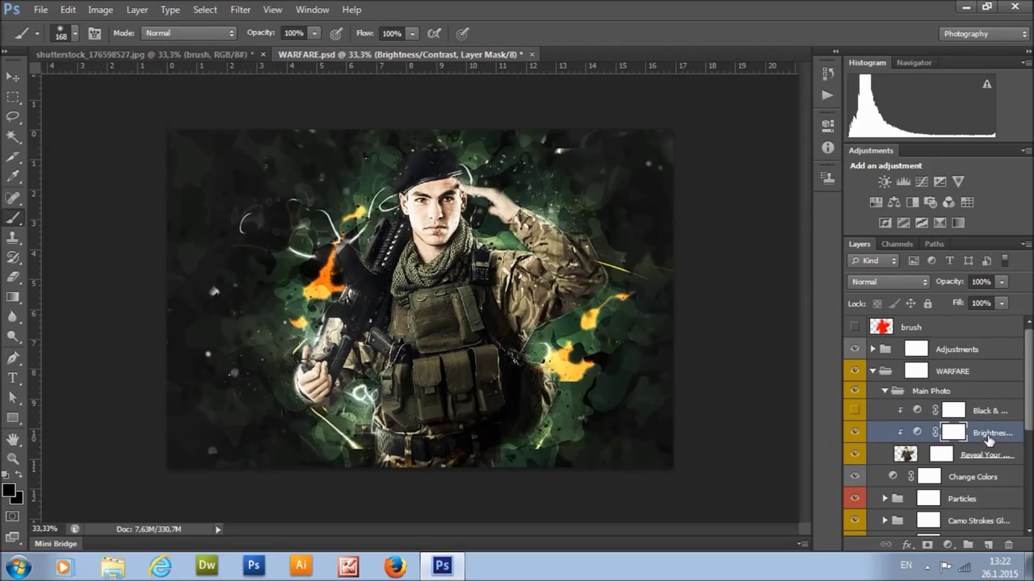
double_click(915, 436)
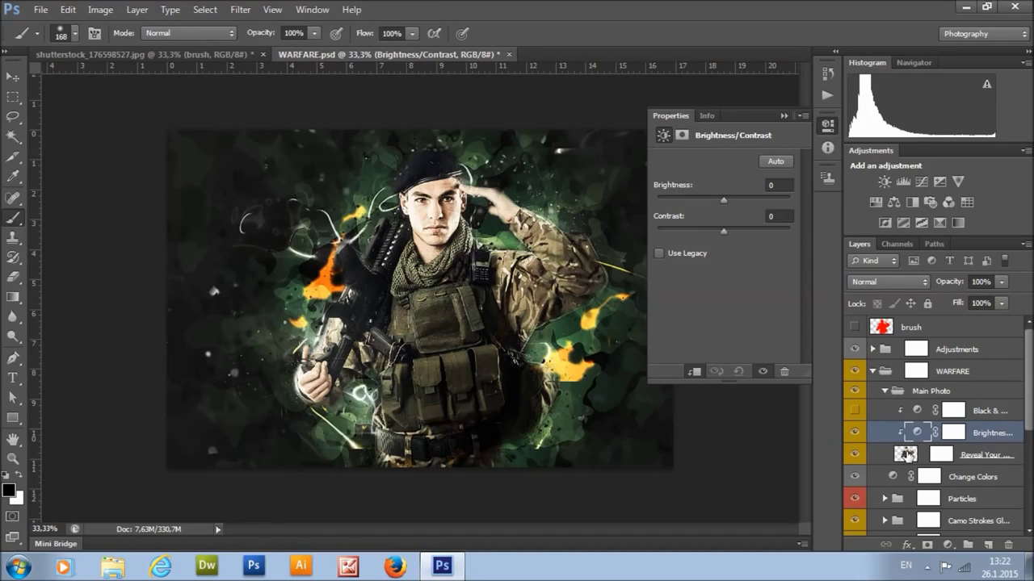
left_click_drag(724, 200, 733, 199)
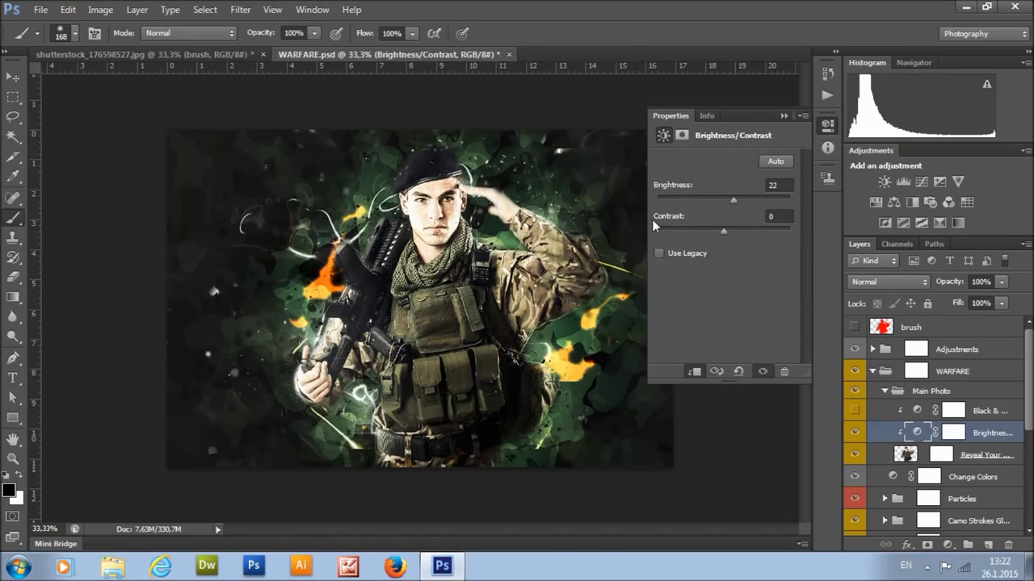
left_click_drag(730, 200, 727, 200)
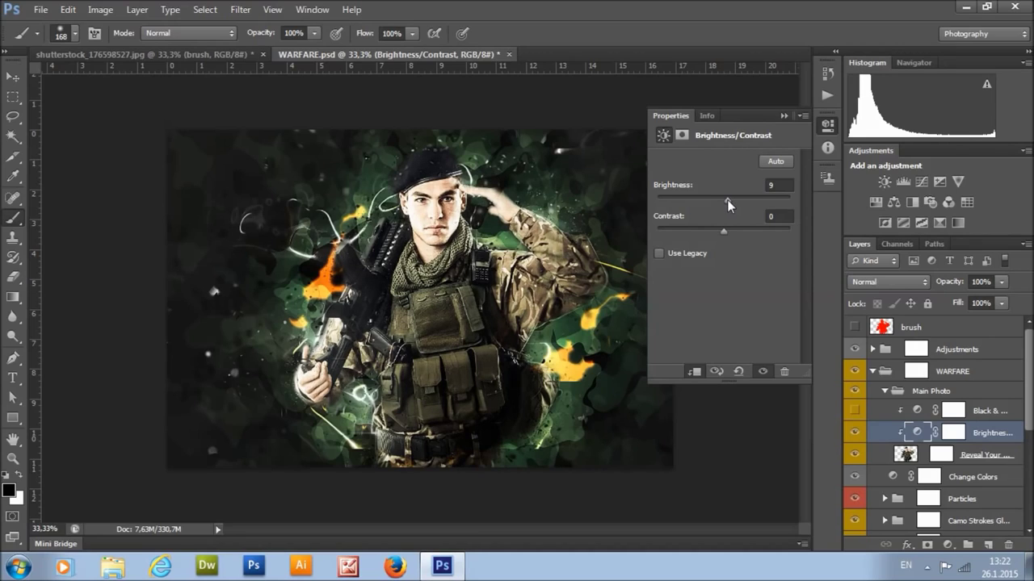
Step: Fine-tune the contrast of the Main Photo group's Brightness/Contrast adjustment slightly
left_click_drag(728, 230, 731, 230)
left_click(783, 117)
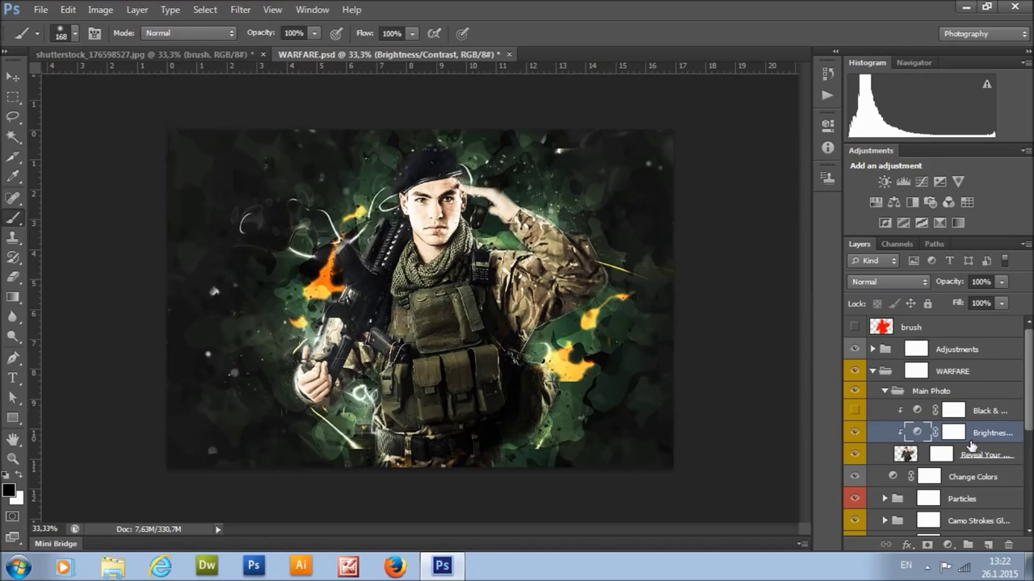
scroll(961, 437, "down", 3)
scroll(959, 436, "up", 1)
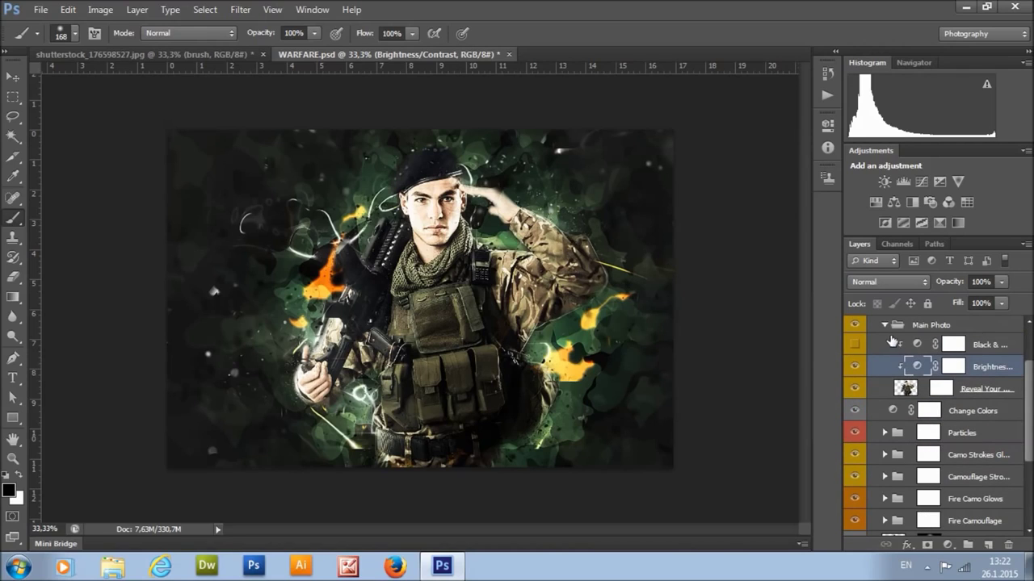
Step: Collapse the Main Photo group and set the hue of the Change Colors adjustment to +8
left_click(941, 410)
left_click(884, 325)
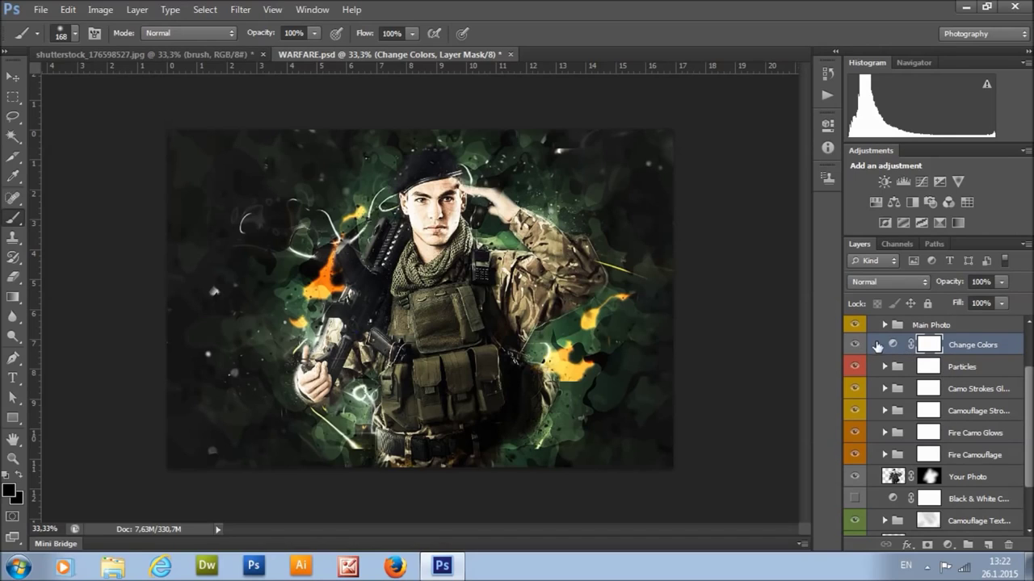
double_click(898, 346)
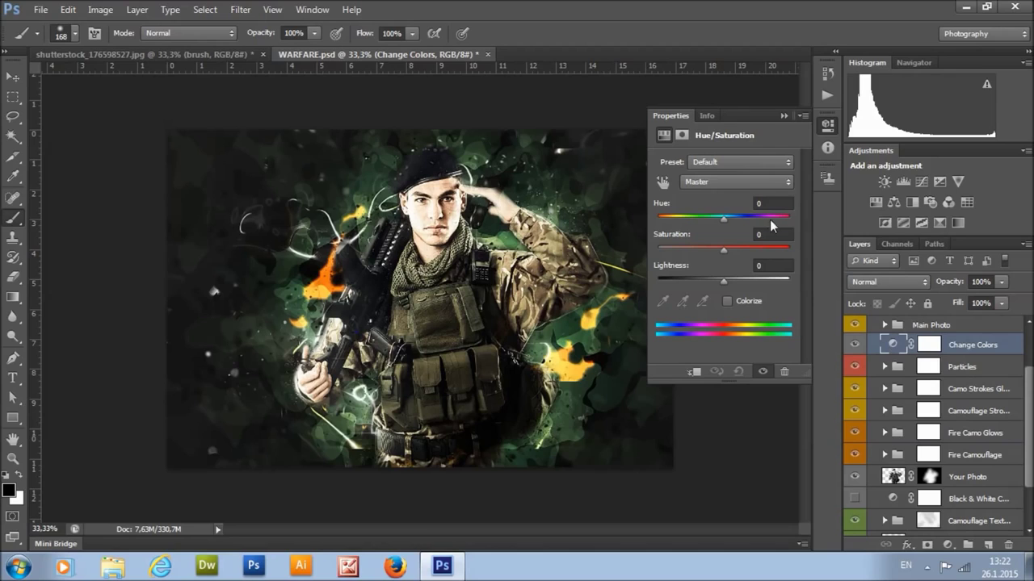
mouse_move(730, 218)
left_mouse_down()
mouse_move(793, 221)
mouse_move(673, 221)
mouse_move(726, 222)
left_mouse_up()
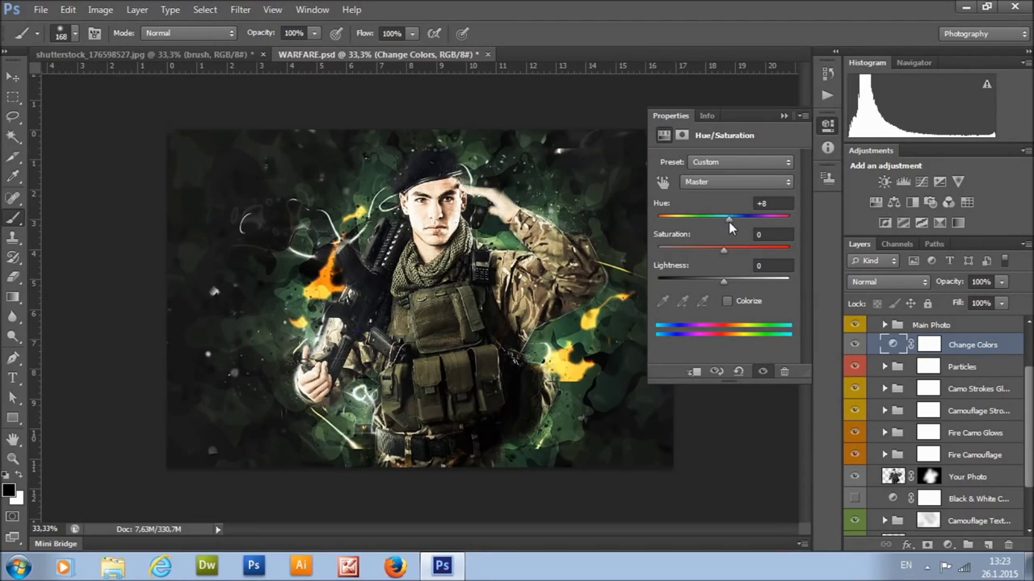
left_click(782, 116)
scroll(959, 379, "up", 1)
left_click(959, 377)
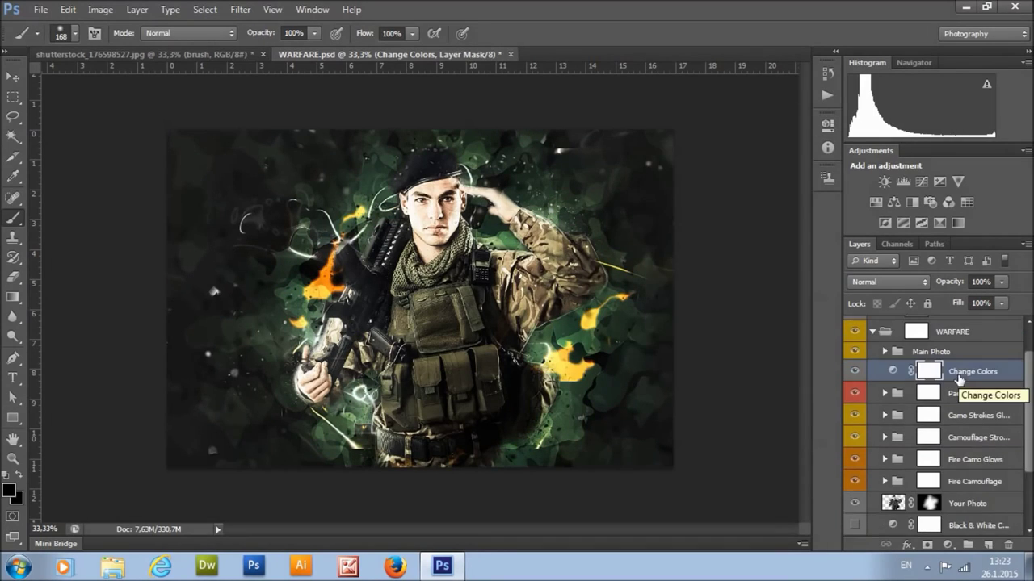
Step: Set the Particles group's blend mode to Normal and compare the image with the group hidden and shown
left_click(990, 396)
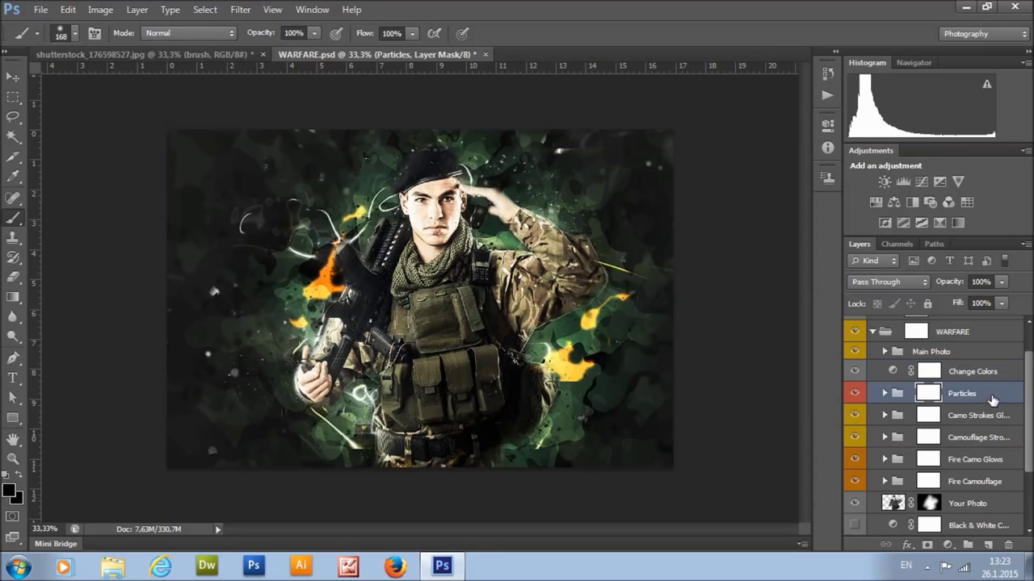
left_click(855, 394)
left_click(855, 393)
left_click(874, 282)
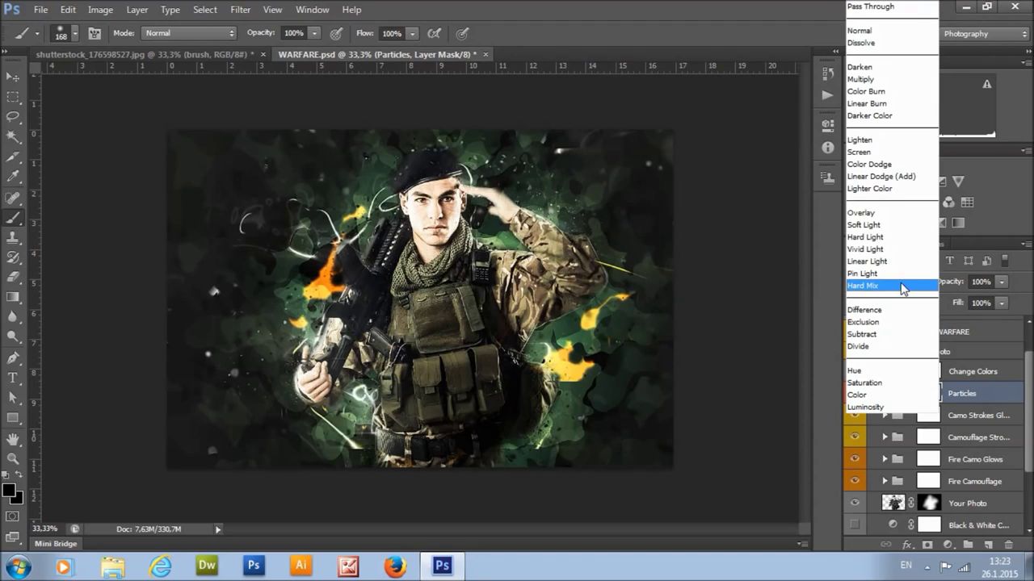
left_click(875, 29)
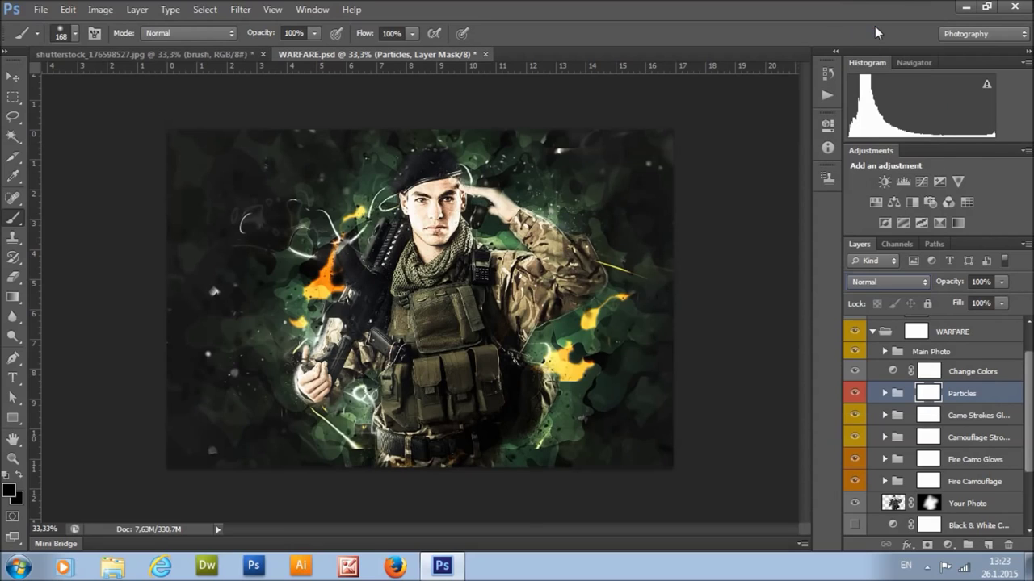
left_click(13, 77)
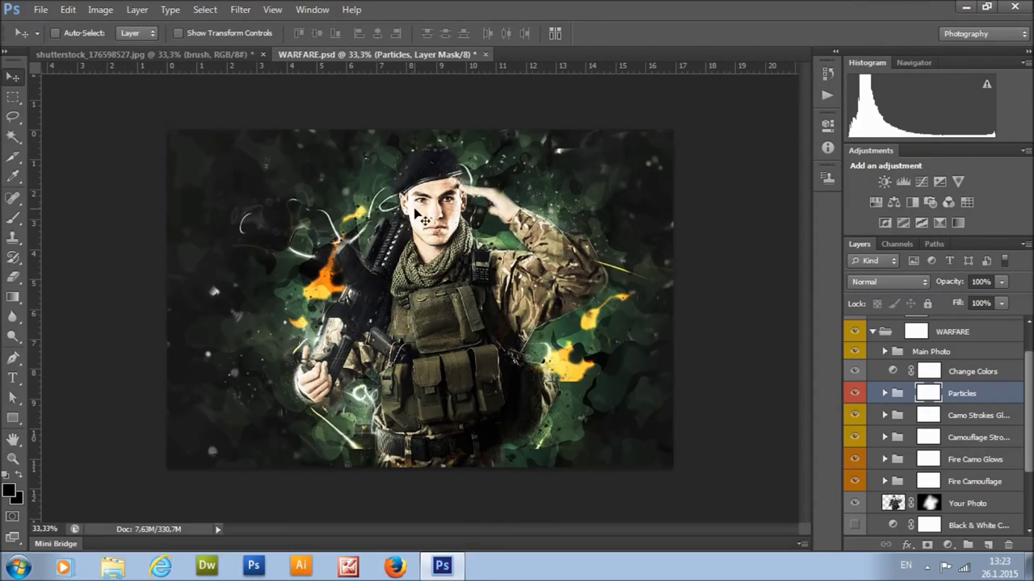
left_click(858, 395)
left_click(858, 395)
Step: In the Particles group, show the Particles Color layer and set its fill color to yellow fbd836
left_click(884, 393)
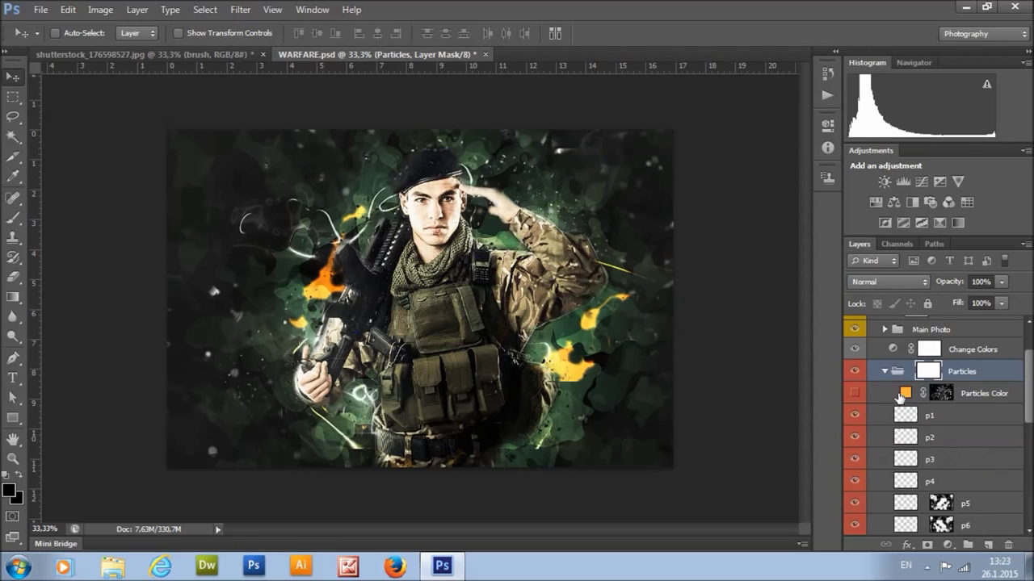
left_click(982, 397)
left_click(854, 394)
left_click(853, 393)
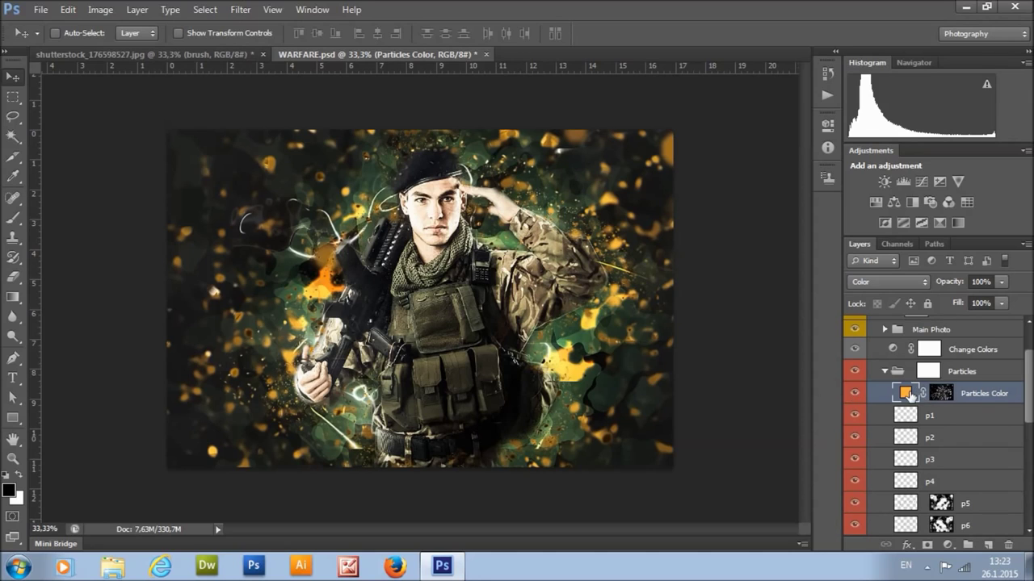
double_click(906, 394)
left_click_drag(829, 362, 836, 417)
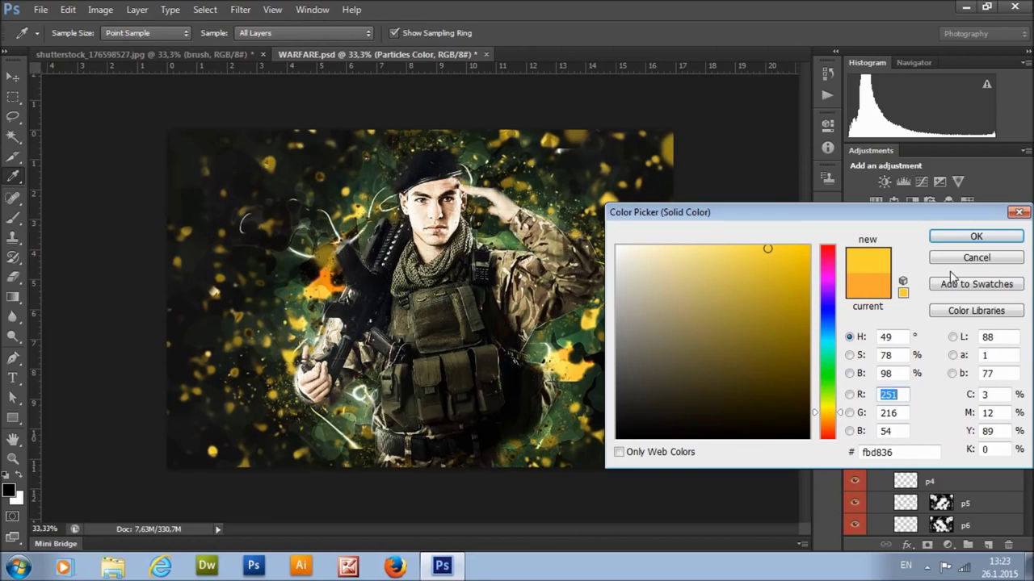
left_click(973, 237)
Step: Set the Particles group's blend mode to Pass Through and collapse the group
left_click(961, 372)
left_click(888, 282)
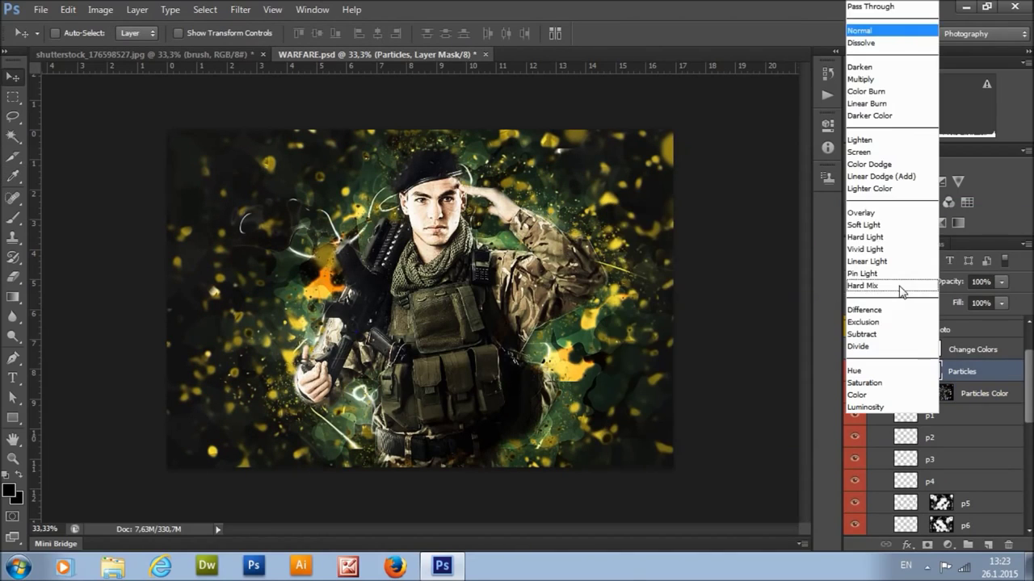
left_click(874, 6)
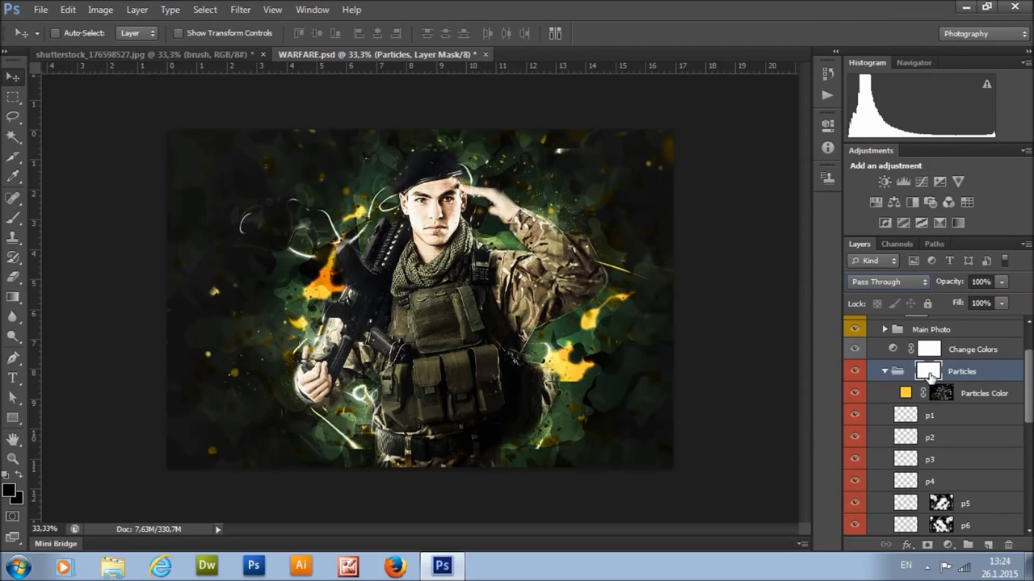
left_click(895, 372)
left_click(885, 372)
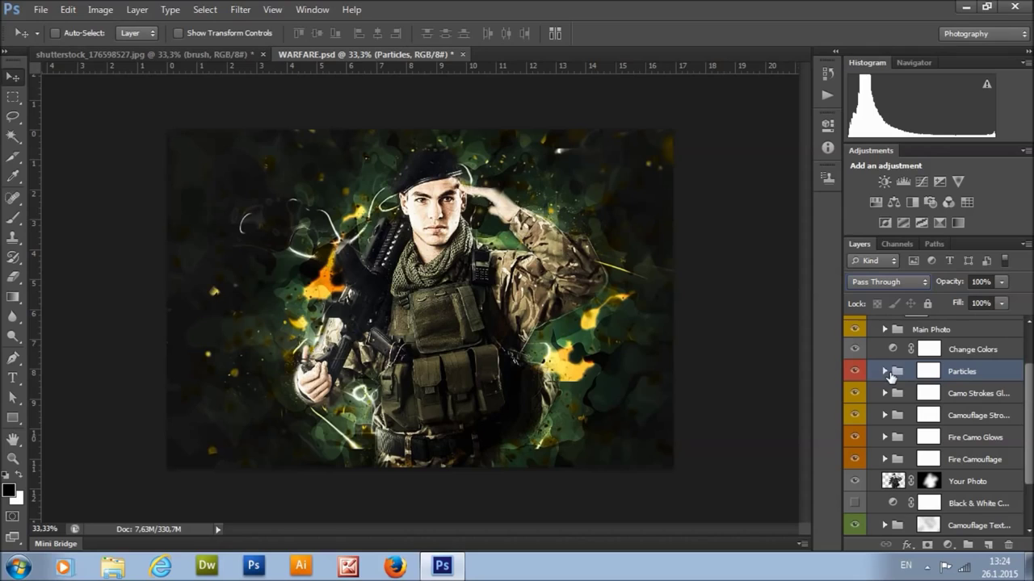
left_click(885, 373)
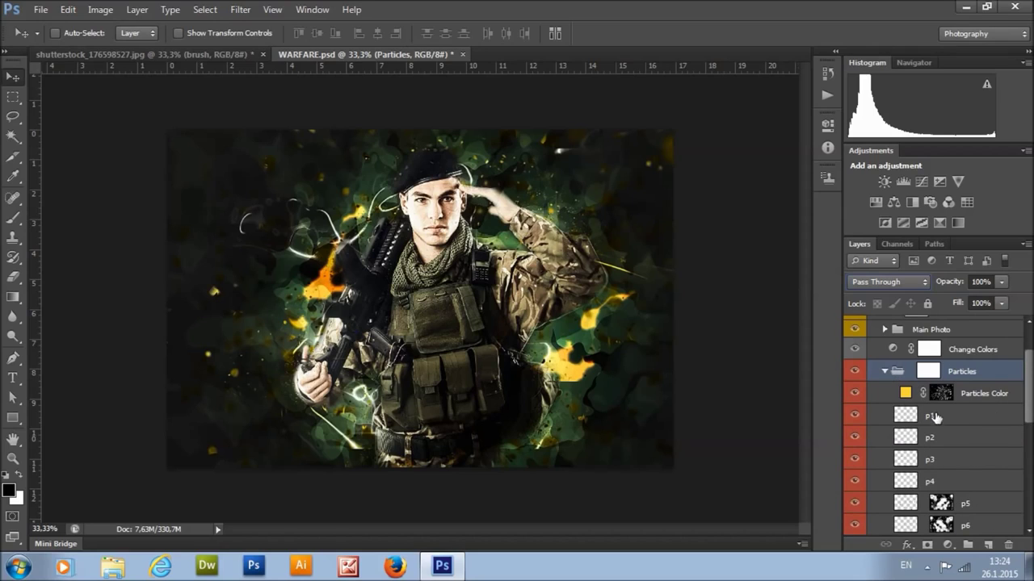
left_click(885, 372)
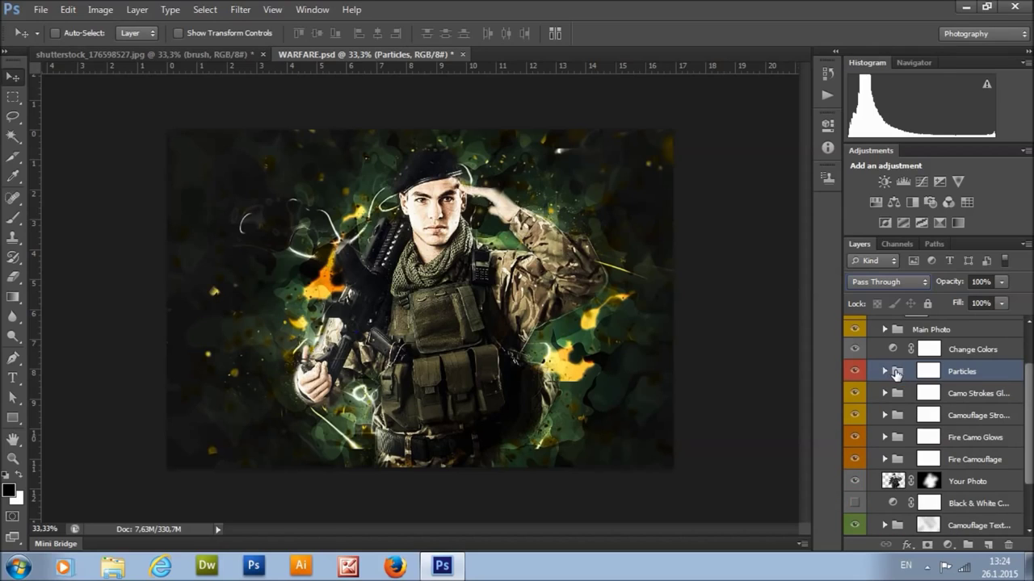
Step: Duplicate the Particles group and rotate the copy 60 degrees with Free Transform
key("ctrl+j")
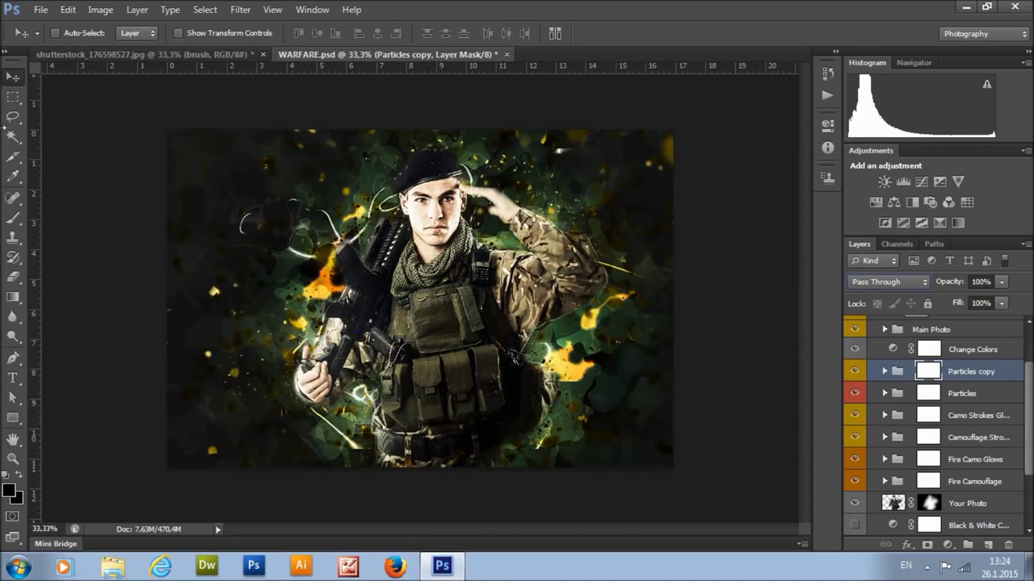
key("l")
left_click(897, 373)
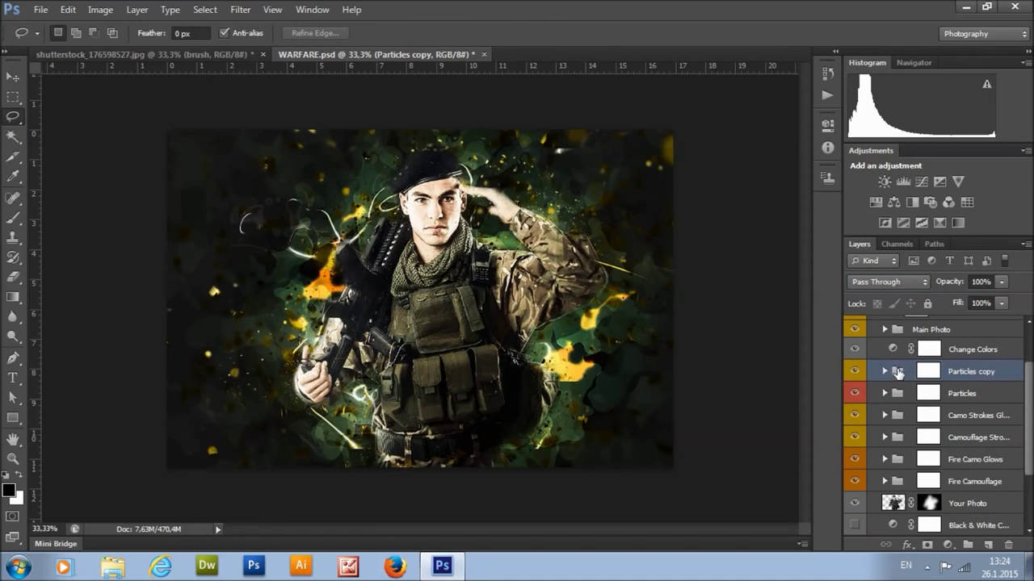
right_click(423, 237)
left_click(473, 368)
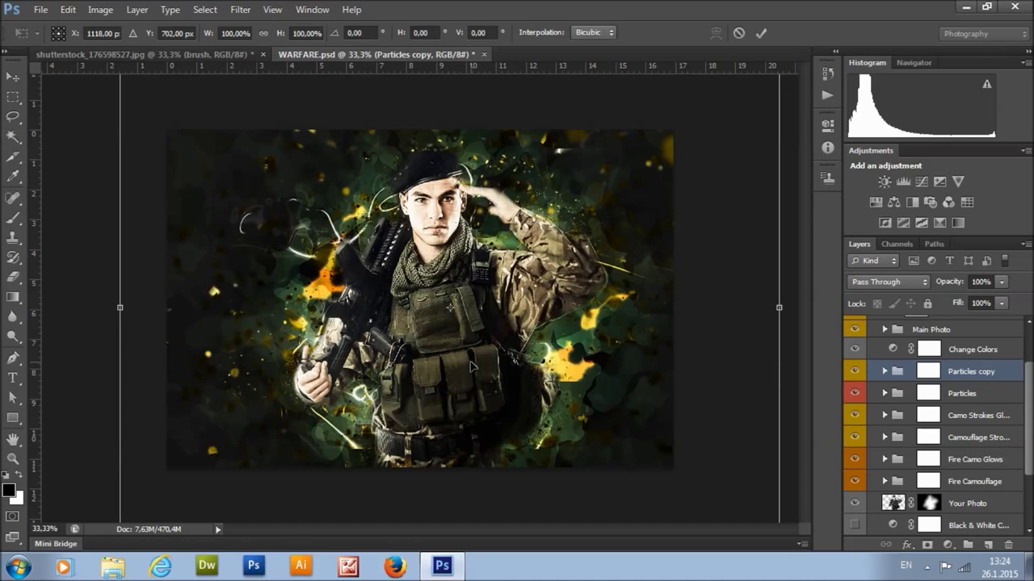
left_click_drag(101, 184, 416, 182)
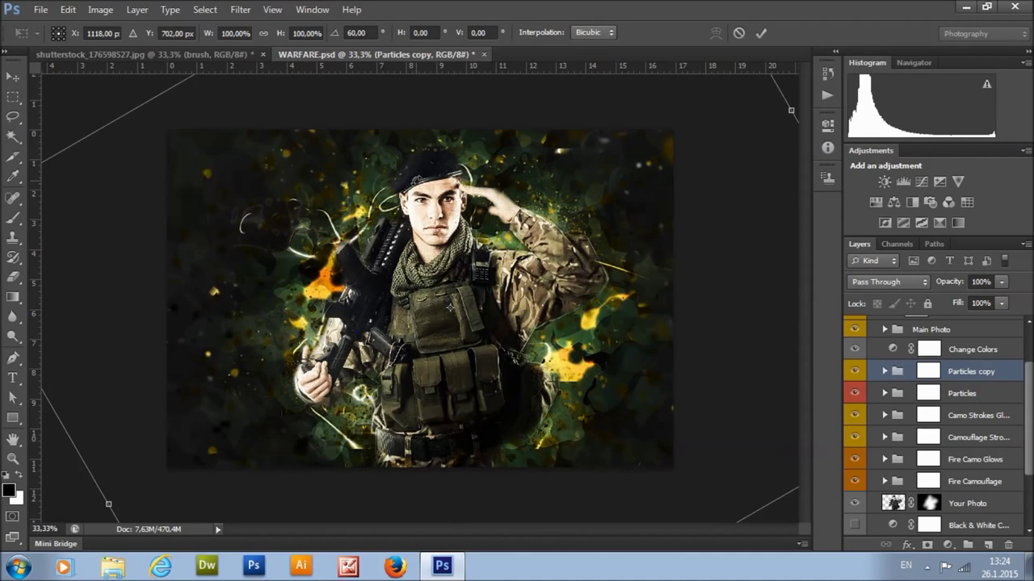
left_click(763, 32)
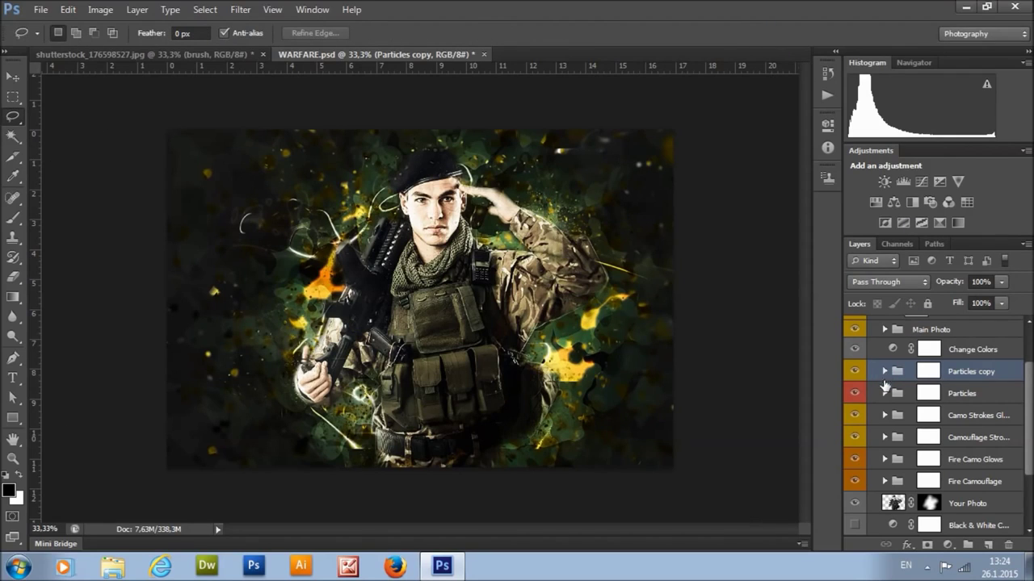
Step: Hide the Particles Color layer in the original Particles group and leave both particle groups collapsed
left_click(885, 394)
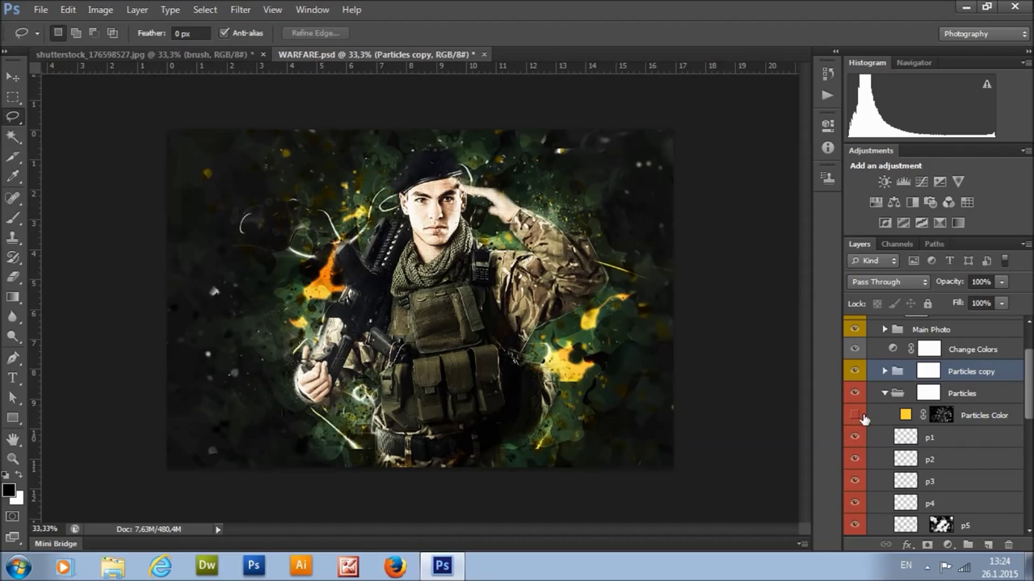
left_click(892, 394)
left_click(884, 394)
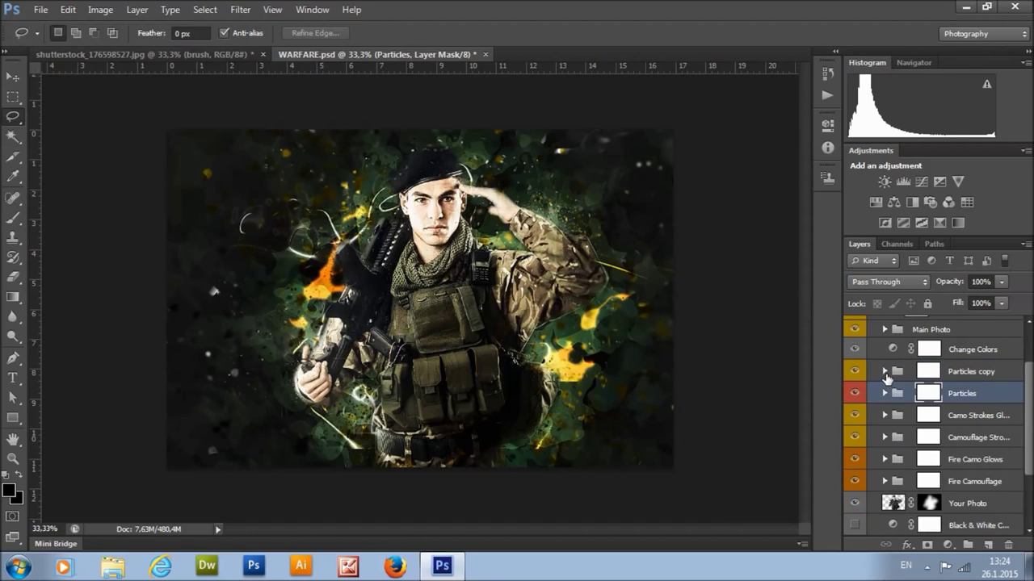
left_click(884, 371)
left_click(884, 372)
Step: Shift the Particles group and the Particles copy group slightly down and to the left on the canvas
left_click(897, 394)
left_click_drag(575, 275, 567, 286)
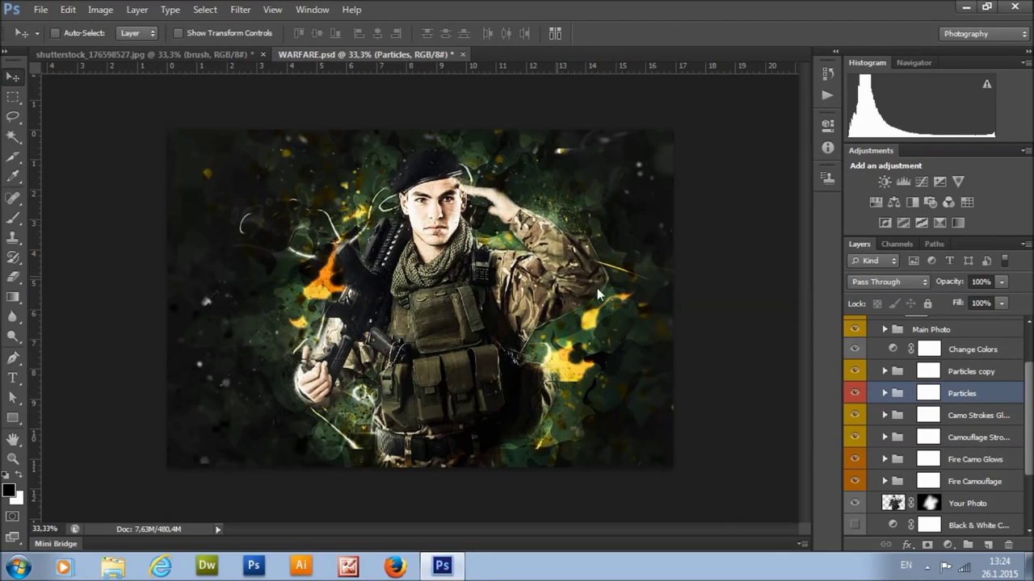
left_click(888, 373)
left_click_drag(613, 289, 602, 292)
Step: Widen the layer list to fit the full layer names and compare the image with the Camo Strokes Glows group hidden and shown
scroll(951, 373, "down", 1)
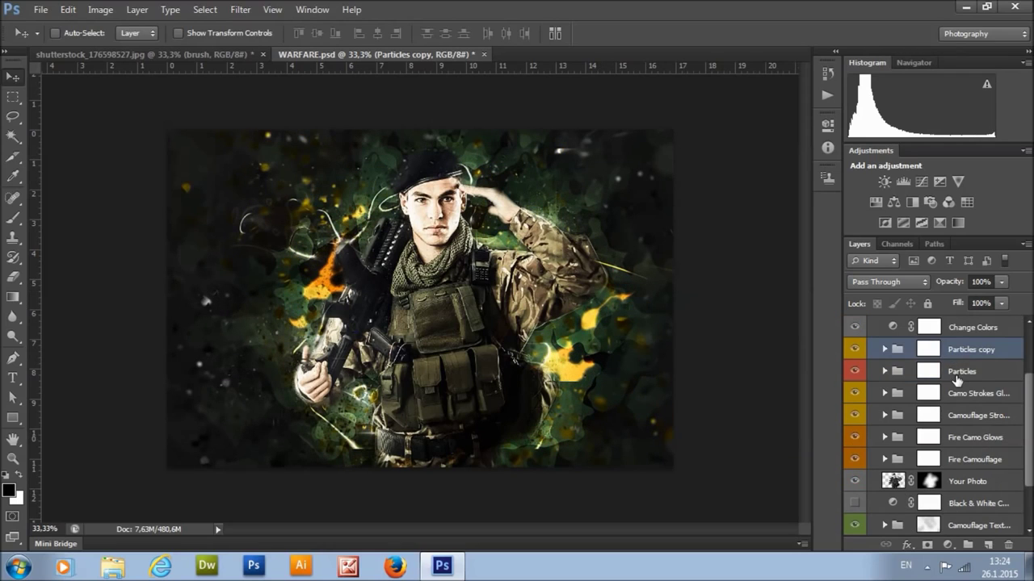
left_click(981, 394)
left_click_drag(839, 379, 814, 380)
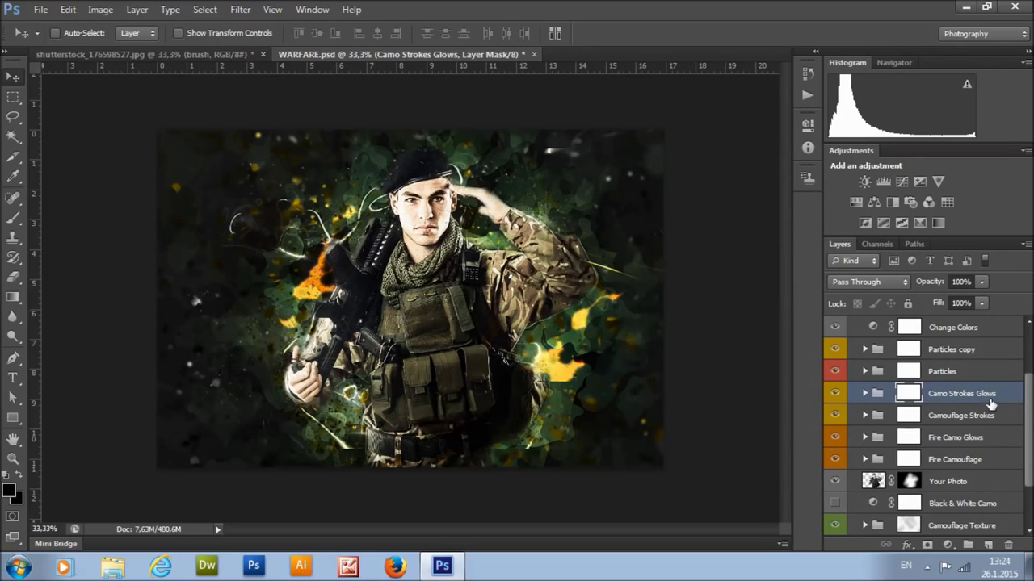
left_click(834, 394)
left_click(834, 393)
Step: Compare the image with the Camouflage Strokes group hidden and shown
left_click(865, 415)
left_click(865, 415)
left_click(836, 415)
left_click(836, 415)
left_click(836, 415)
left_click(837, 415)
Step: In the Camo Strokes Glows group, hide the Stroke Horizontal Glow layer
left_click(866, 393)
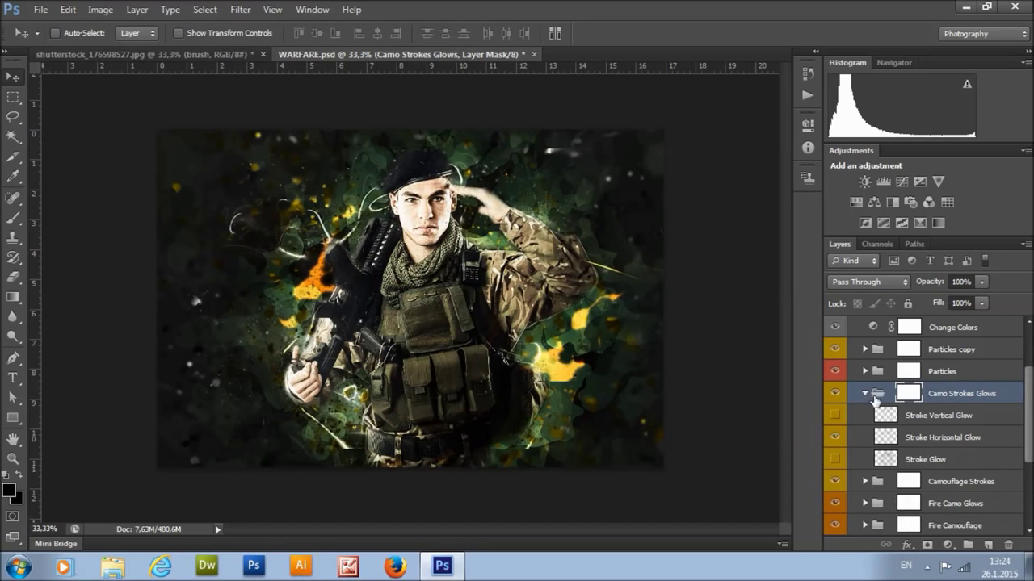
scroll(876, 399, "down", 1)
left_click(918, 420)
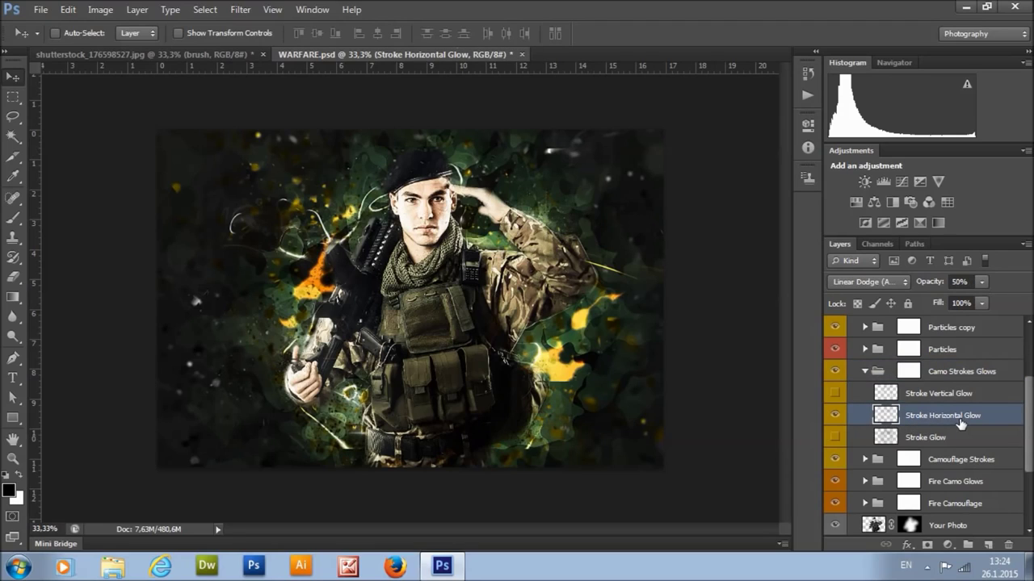
left_click(836, 415)
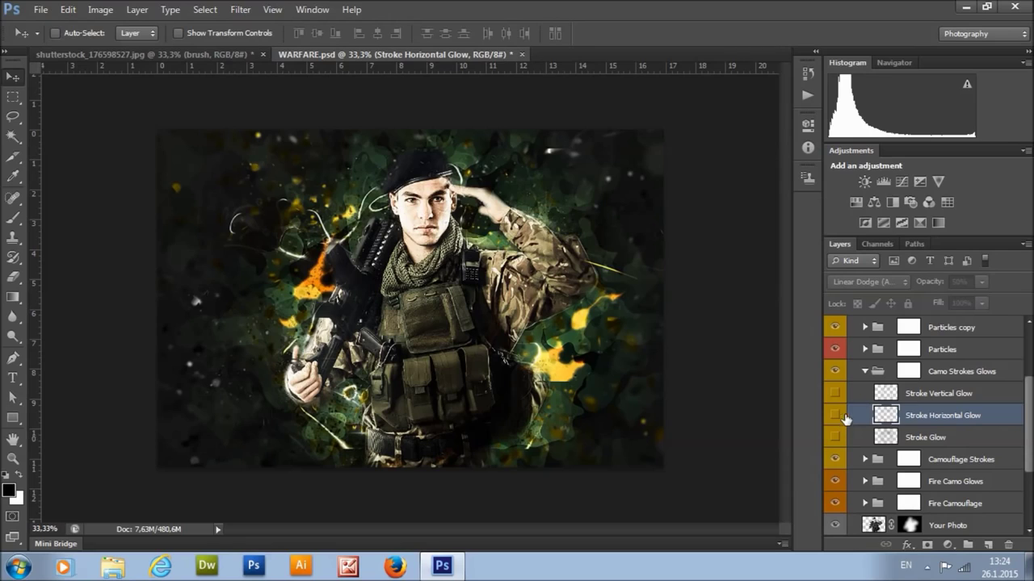
Step: Preview the Stroke Glow layer and hide it again, then show and select the Stroke Vertical Glow layer
left_click(906, 437)
left_click(836, 440)
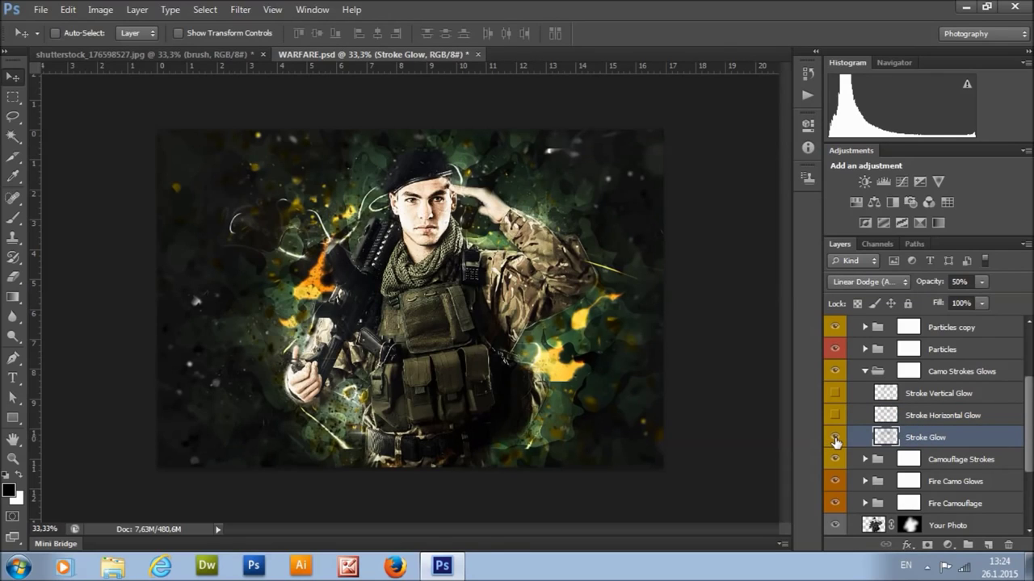
left_click(835, 438)
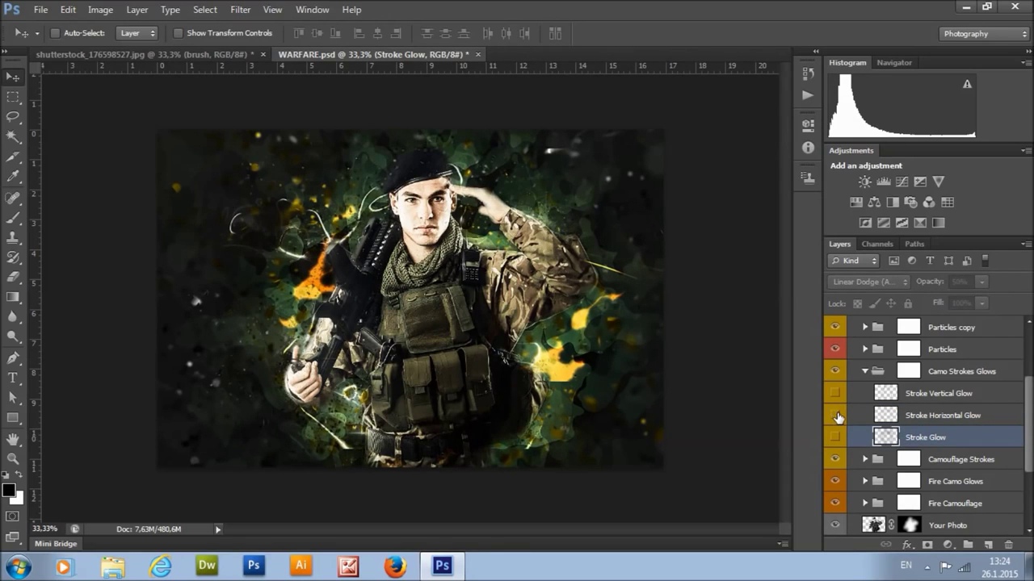
left_click(836, 394)
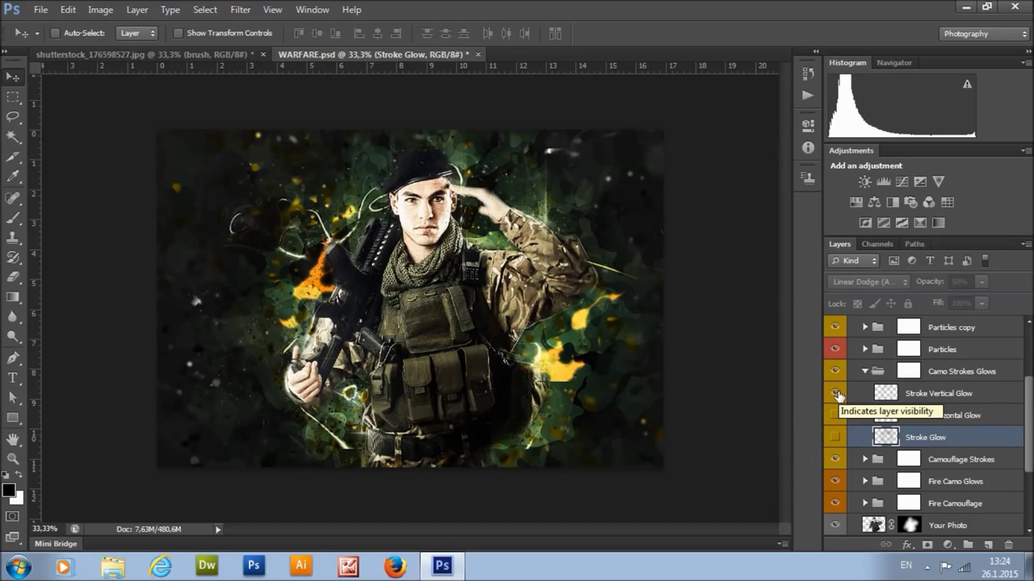
left_click(913, 394)
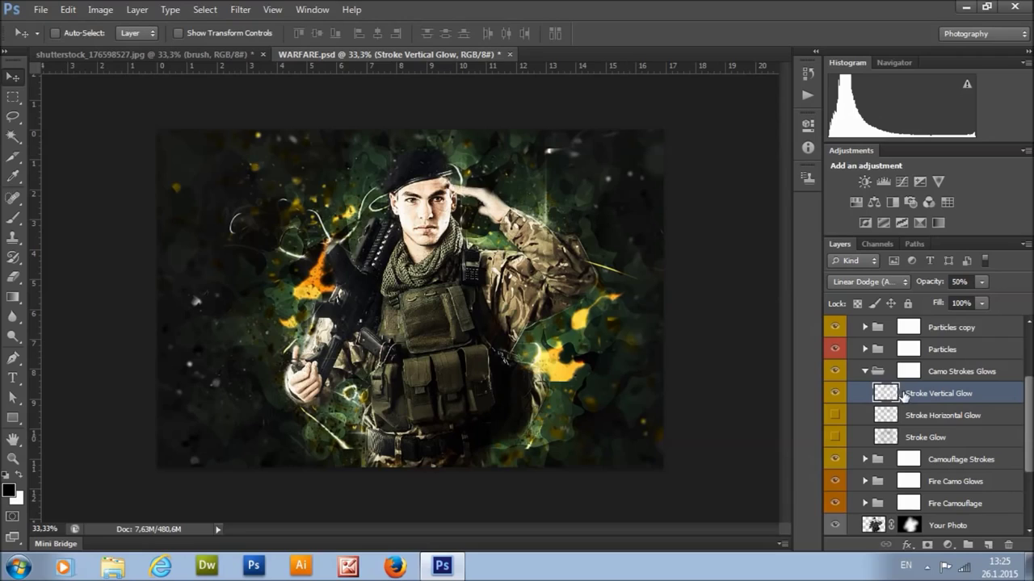
Step: Raise the opacity of the Stroke Vertical Glow layer to 100%
left_click(982, 284)
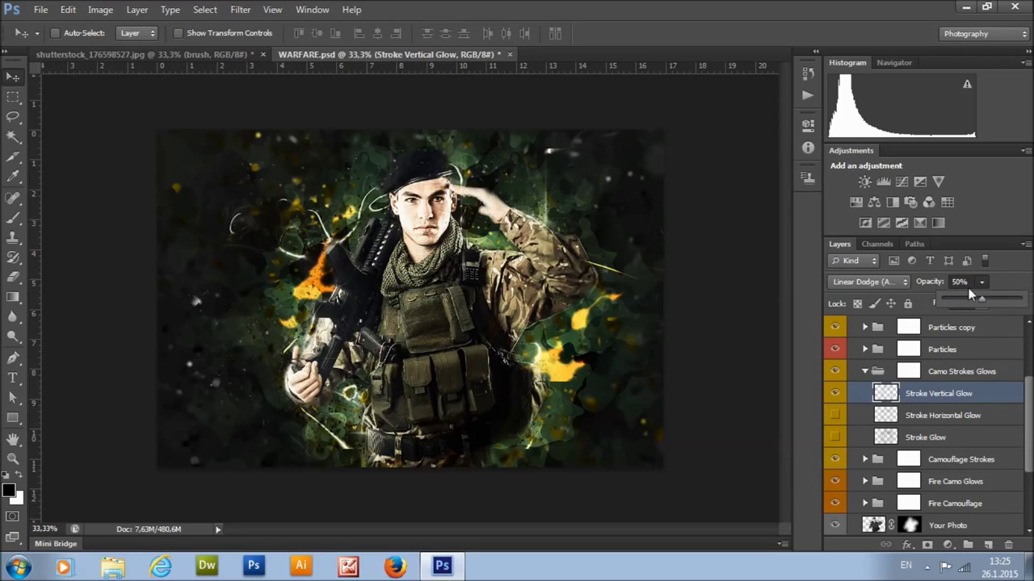
left_click_drag(983, 300, 1027, 299)
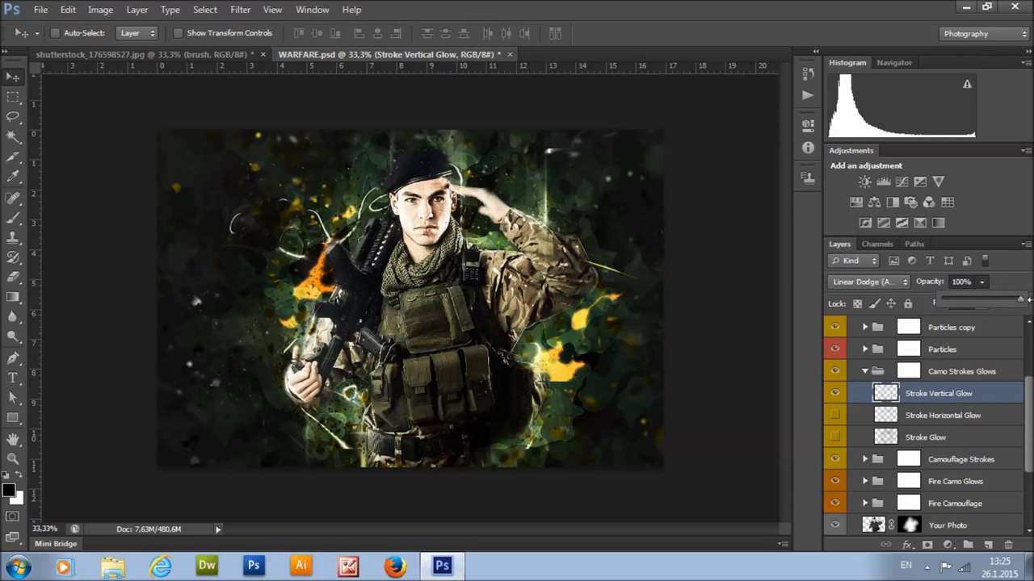
left_click(977, 390)
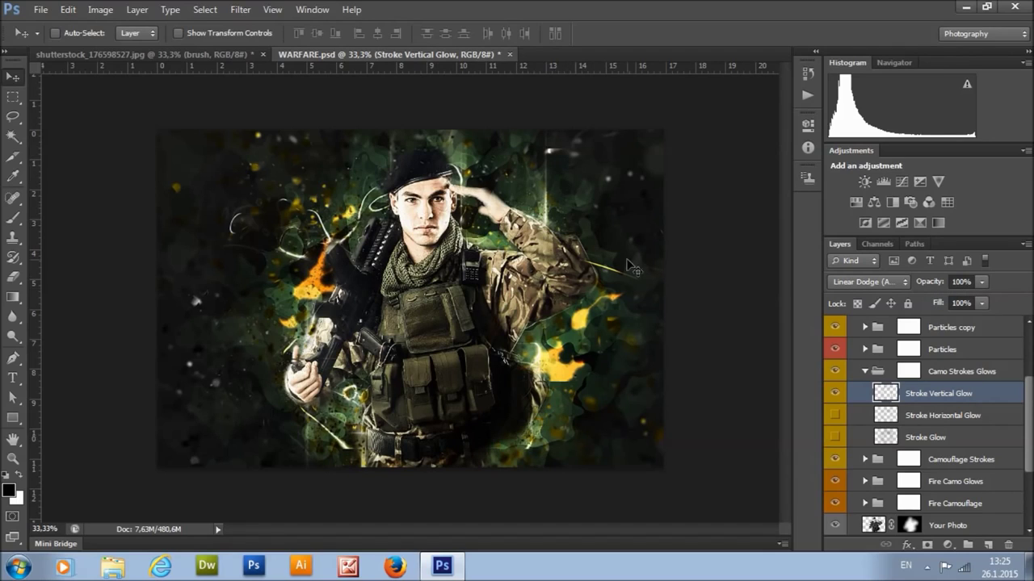
Step: Duplicate the Stroke Vertical Glow layer, set the copy's opacity to 25% and collapse the Camo Strokes Glows group
key("ctrl+j")
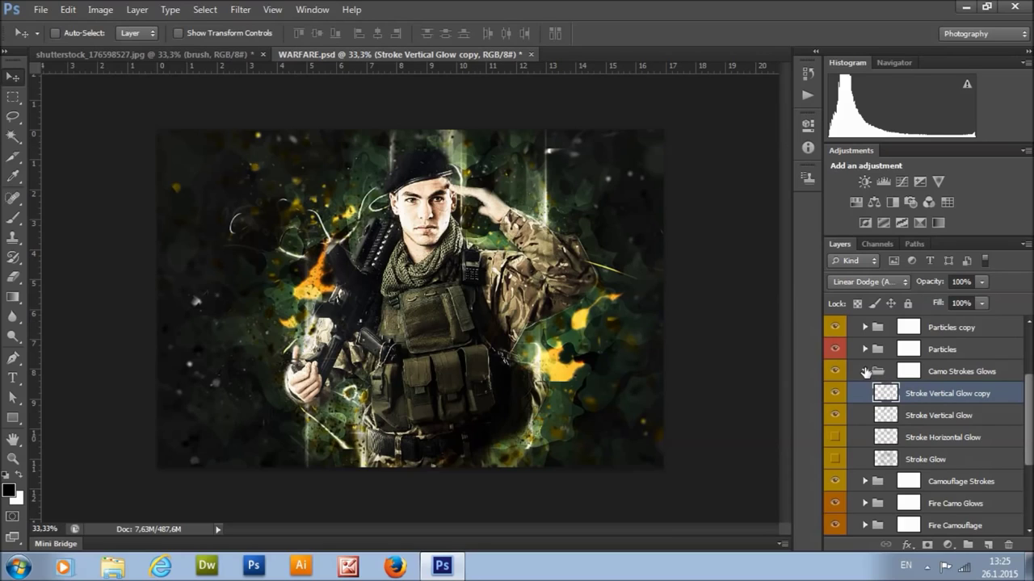
left_click(979, 282)
left_click_drag(954, 298, 924, 298)
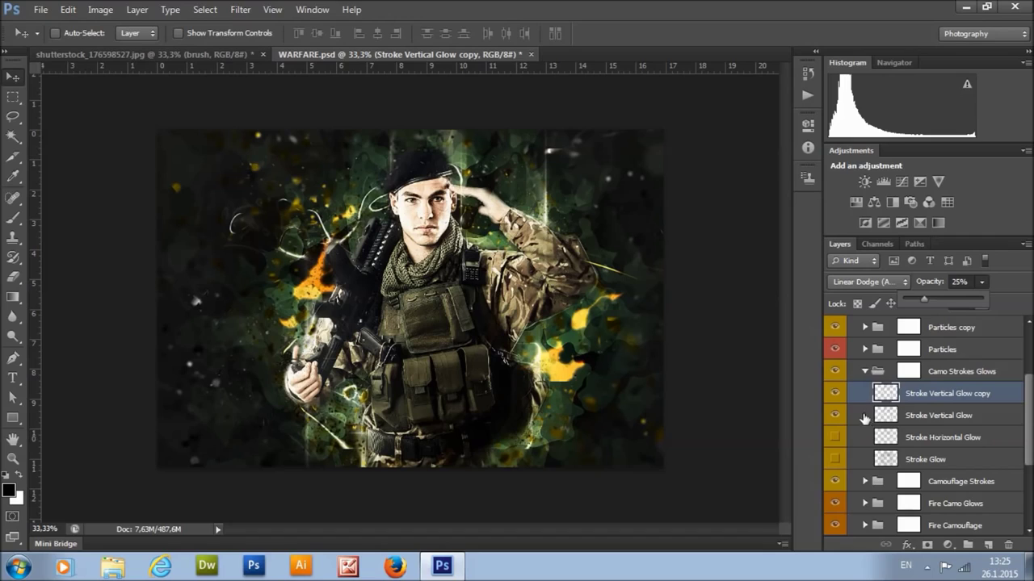
left_click(864, 372)
Step: Compare the image with the Fire Camouflage group hidden and shown
left_click(965, 395)
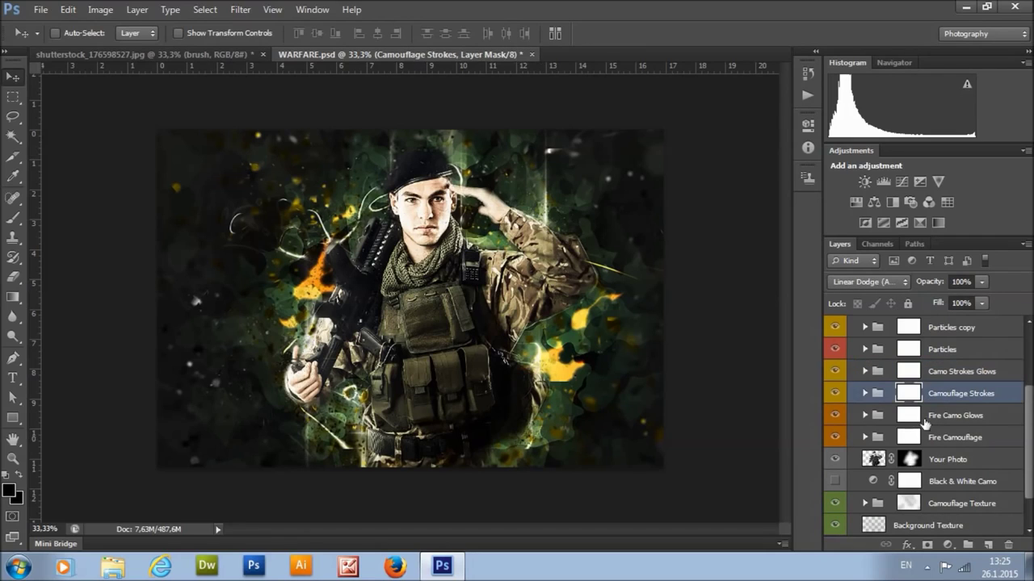
left_click(935, 415)
left_click(937, 437)
left_click(835, 438)
left_click(835, 438)
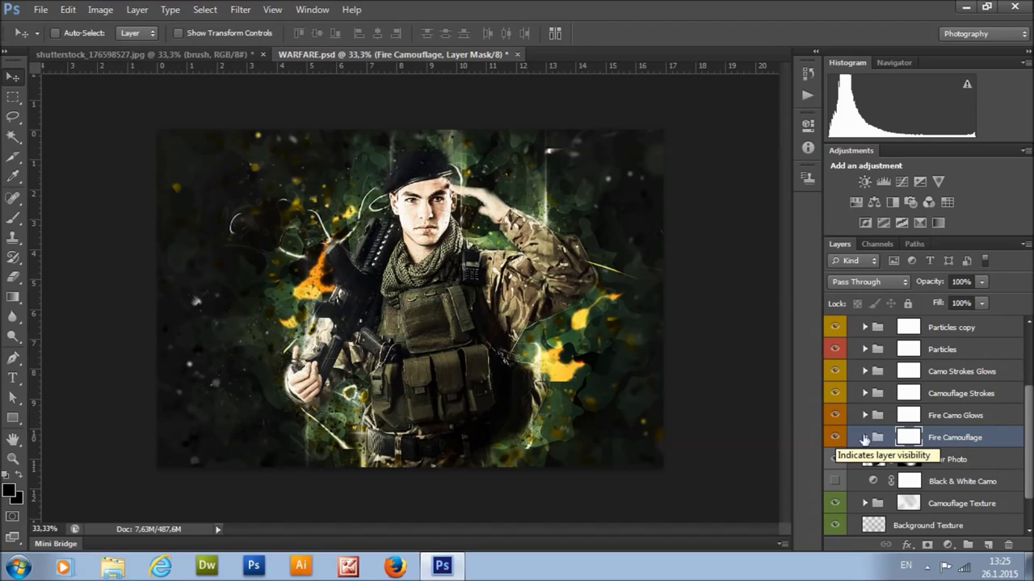
Step: In the Fire Camo Glows group, preview the Fire Camo Glow and Fire Camo Horizontal Glow layers one by one and hide them again
left_click(954, 418)
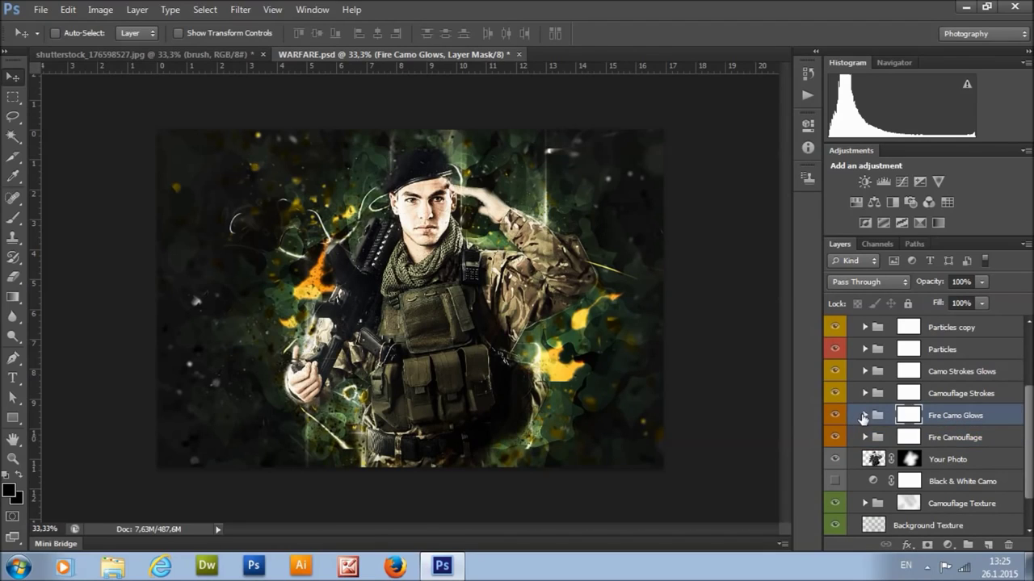
left_click(863, 415)
scroll(865, 416, "down", 2)
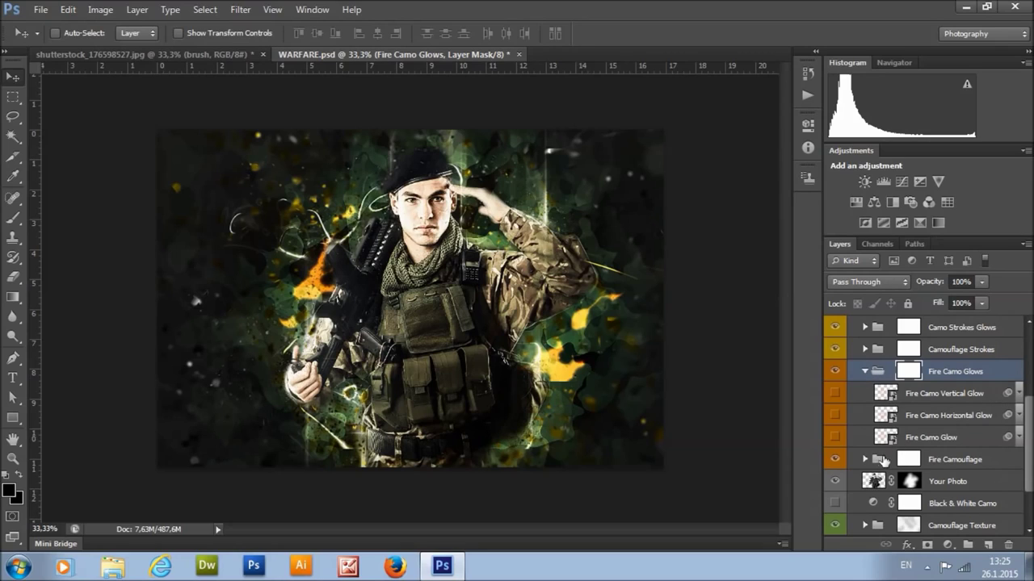
left_click(905, 437)
left_click(834, 437)
left_click(835, 437)
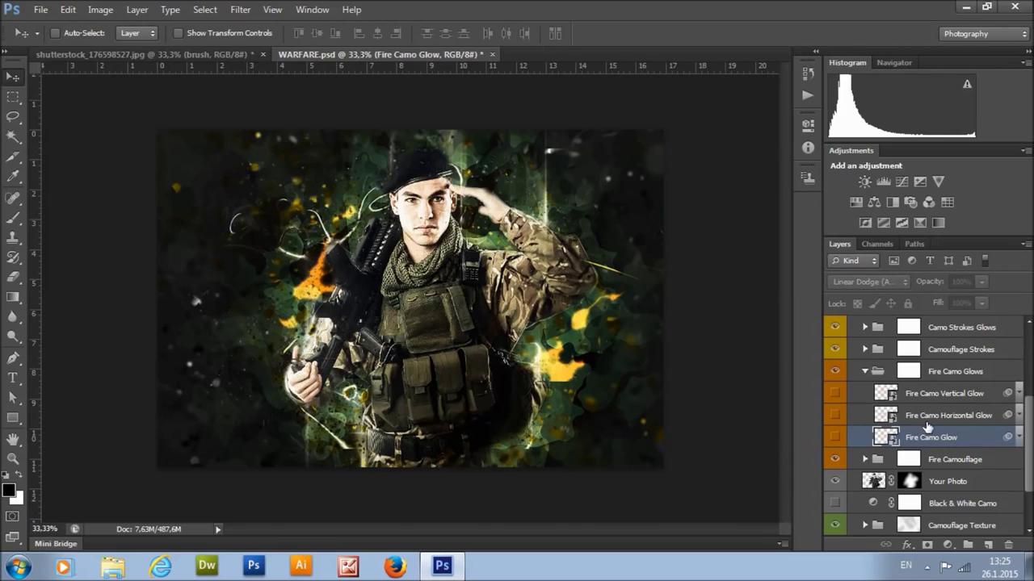
left_click(927, 418)
left_click(835, 415)
left_click(835, 415)
Step: Show the Fire Camo Vertical Glow layer, comparing the image with and without it
left_click(912, 395)
left_click(836, 394)
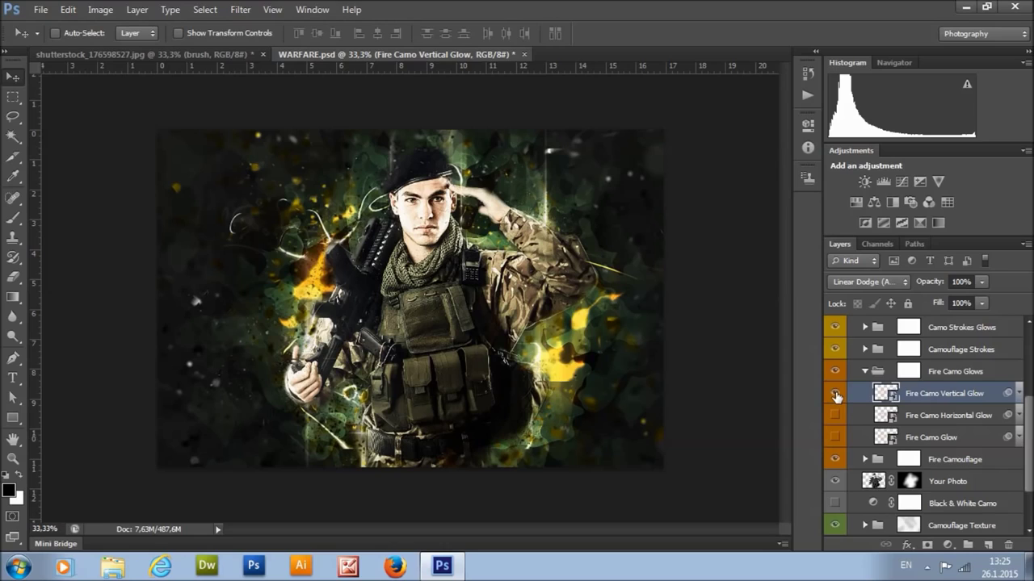
left_click(836, 395)
left_click(836, 395)
Step: Duplicate the Fire Camo Vertical Glow layer under the suggested name and compare the image with the copy hidden and shown
right_click(947, 396)
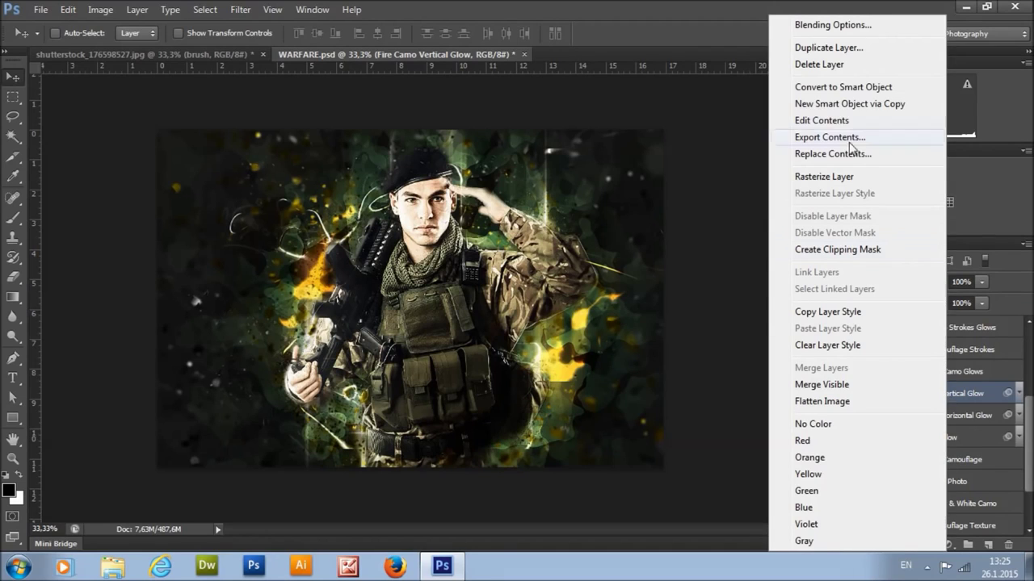
left_click(829, 47)
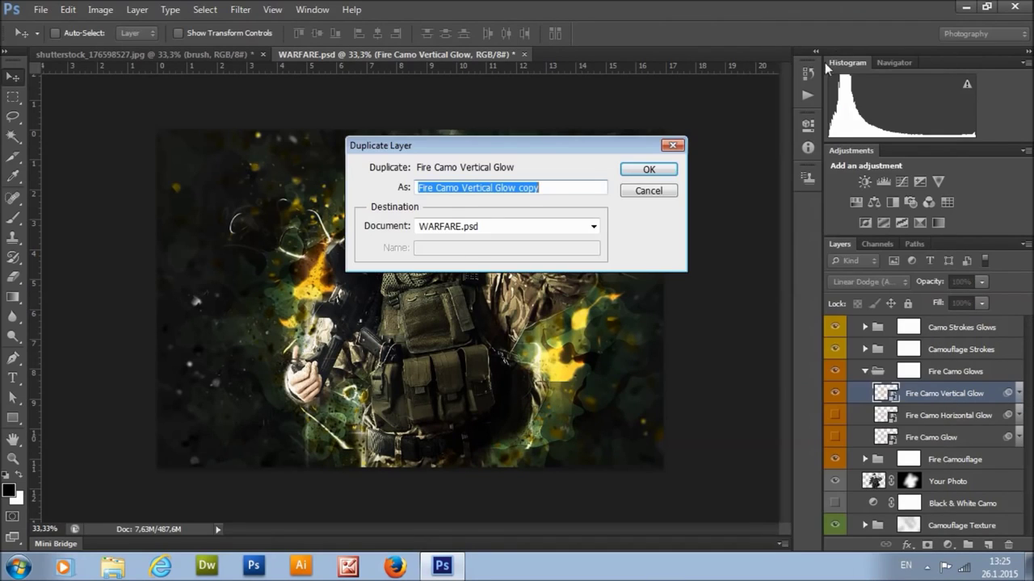
left_click(667, 166)
left_click(834, 393)
left_click(834, 393)
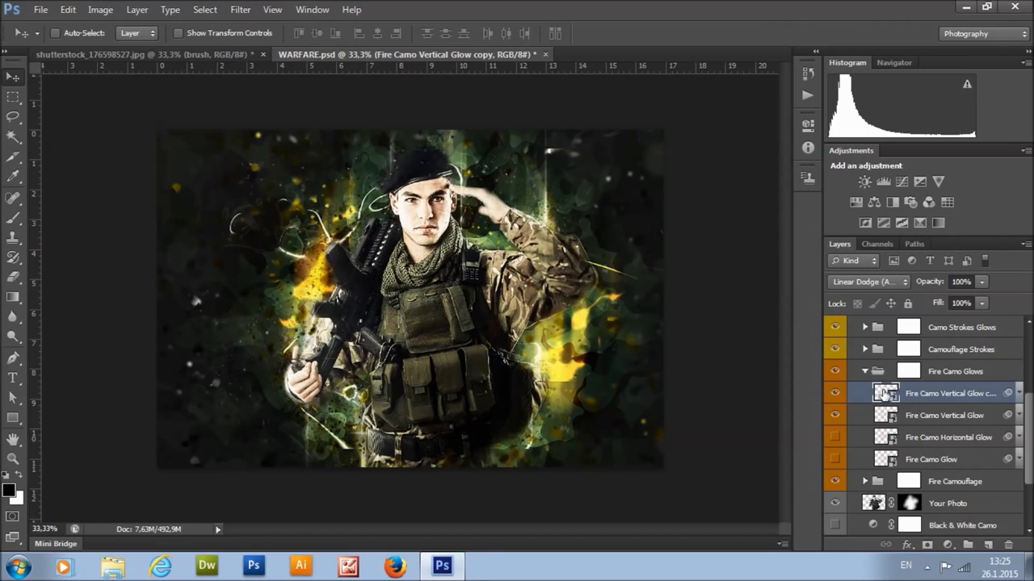
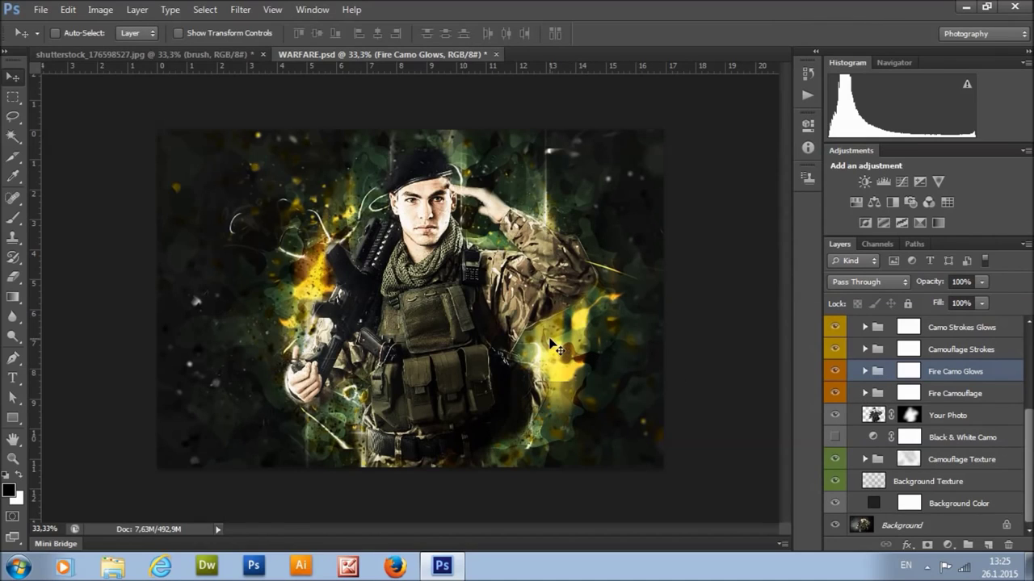
Step: Expand the Fire Camouflage group and load the shape of the fc 2 layer as a selection
left_click(865, 393)
scroll(872, 391, "down", 1)
left_click_drag(875, 394, 889, 415)
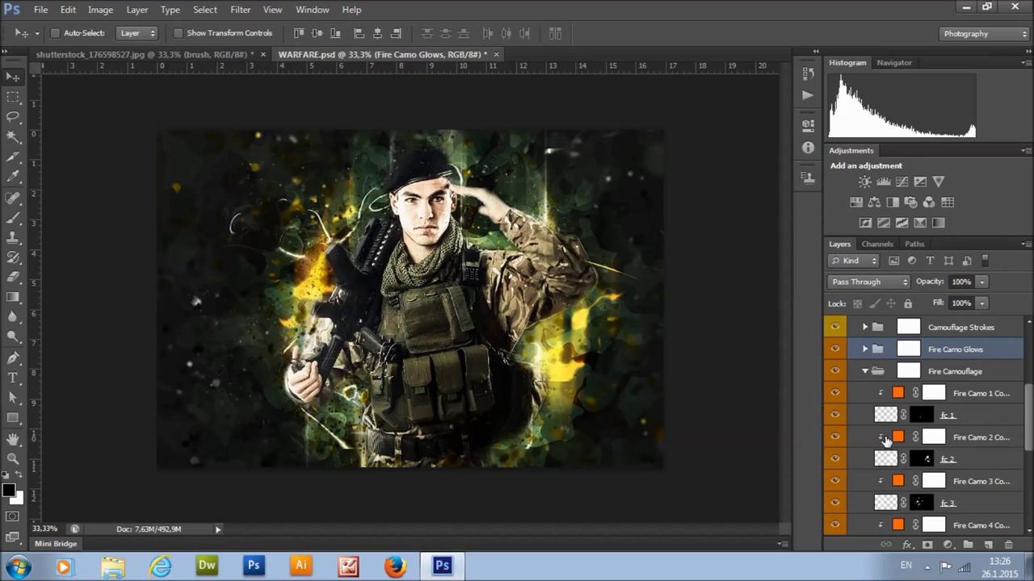
left_click(888, 458, "ctrl")
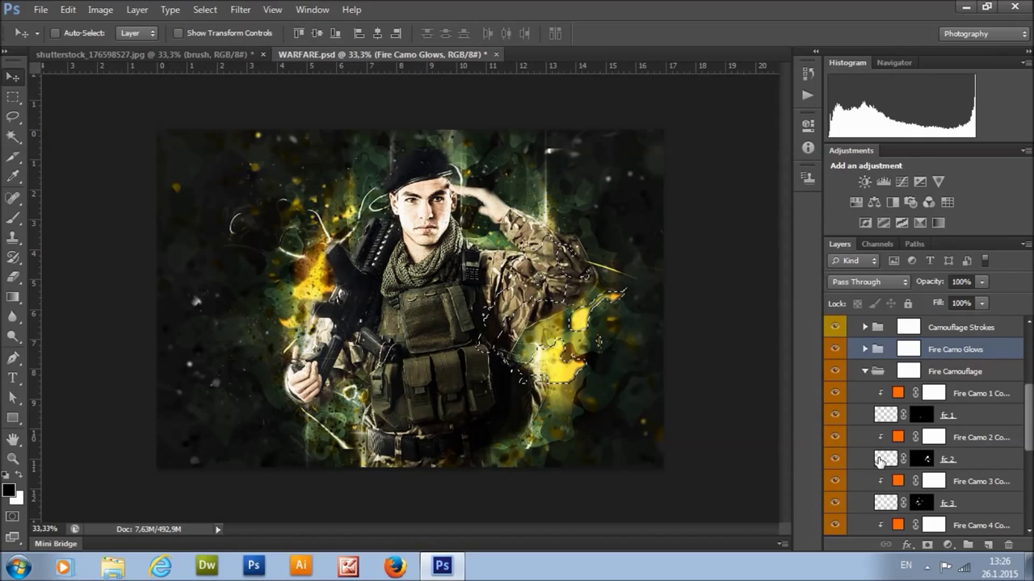
Step: In the Main Photo group, fill the selected area of the Reveal Your Photo layer mask with the black foreground color at 100% and deselect
scroll(896, 452, "up", 3)
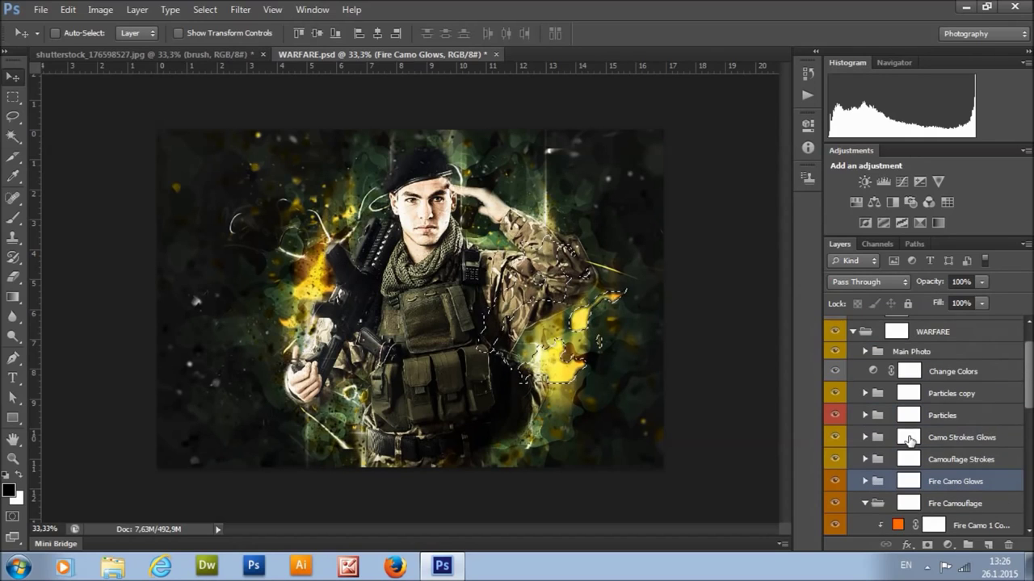
left_click(865, 352)
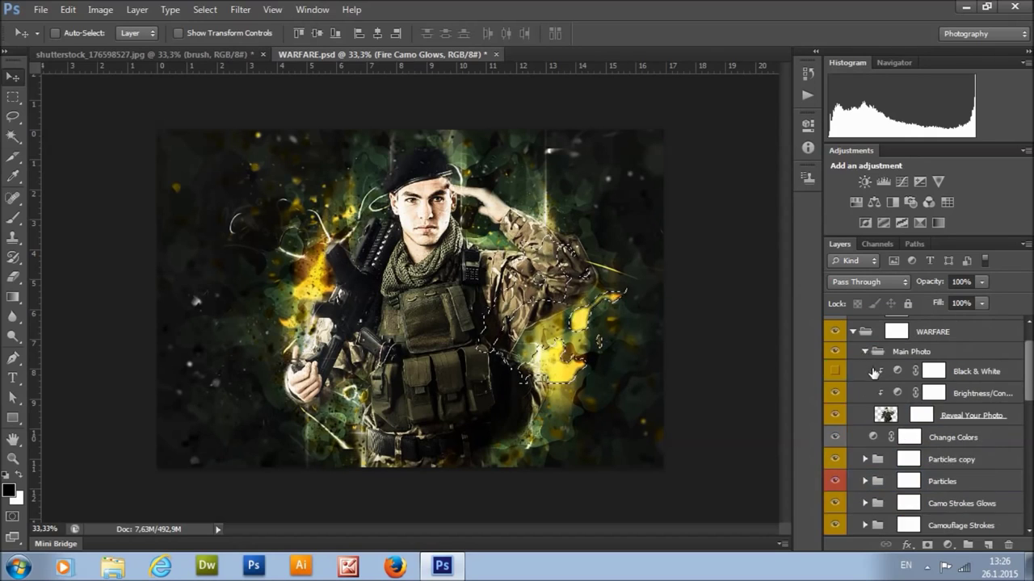
left_click(926, 418)
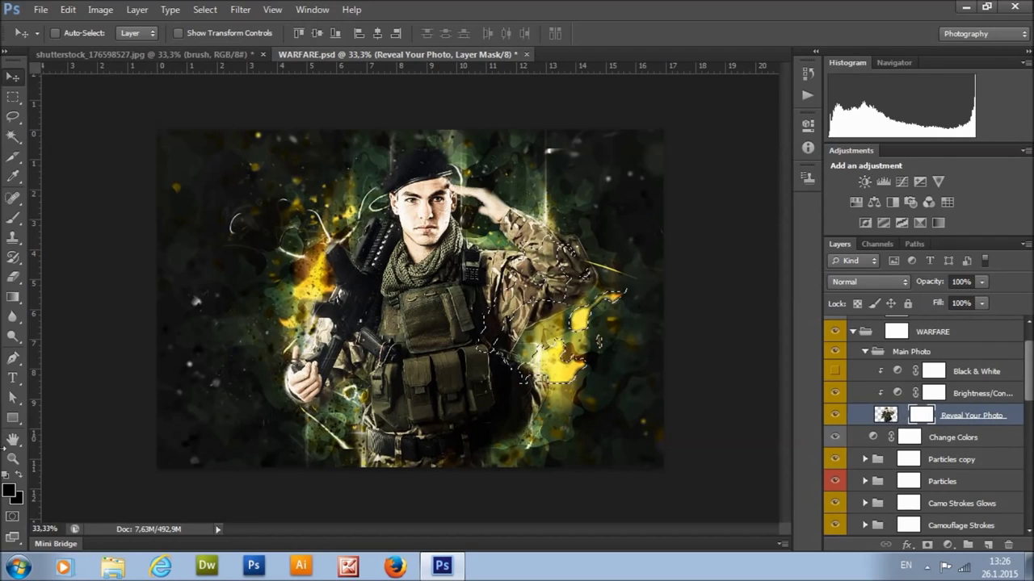
left_click(9, 487)
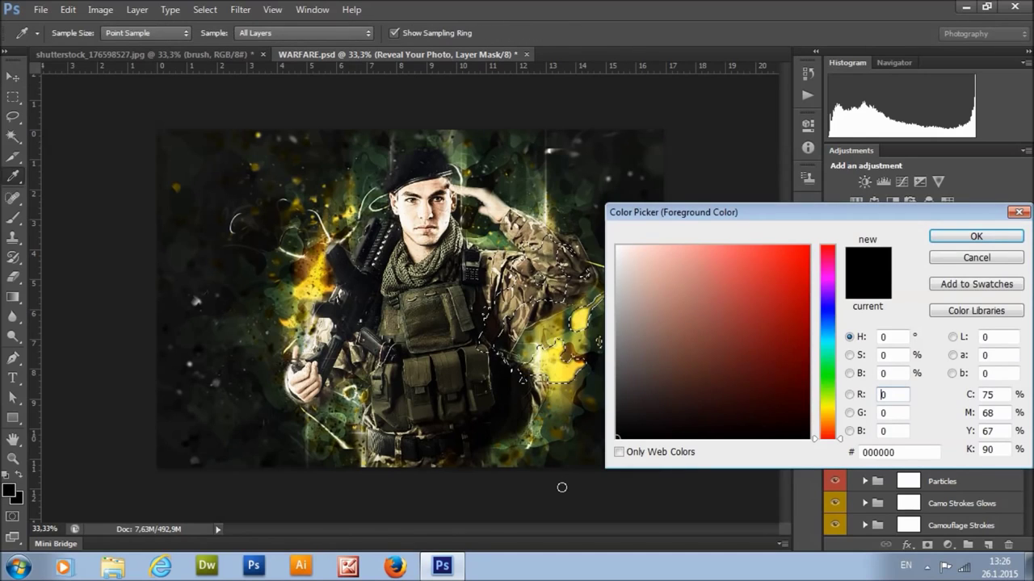
key("Escape")
left_click(68, 9)
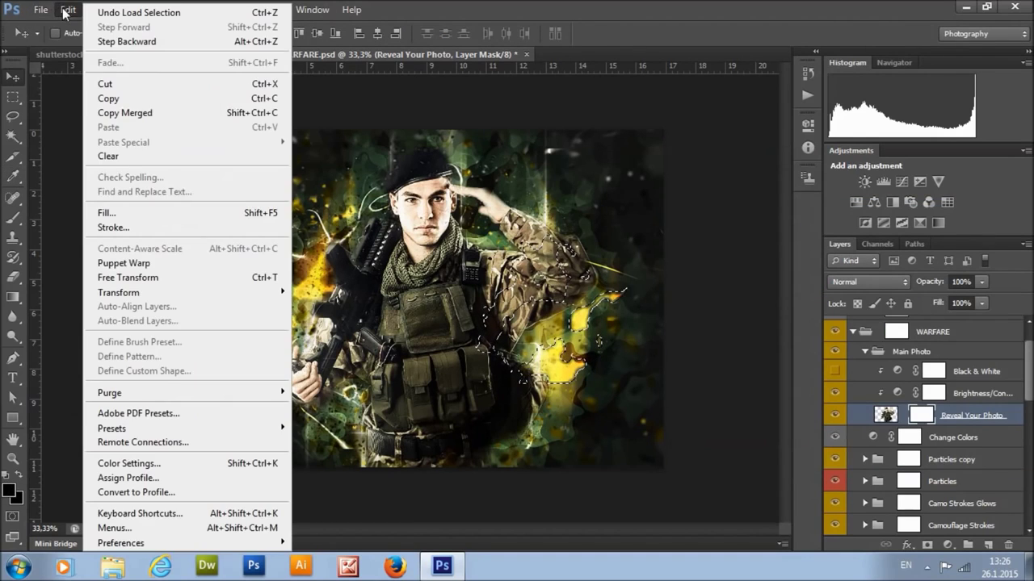
left_click(101, 213)
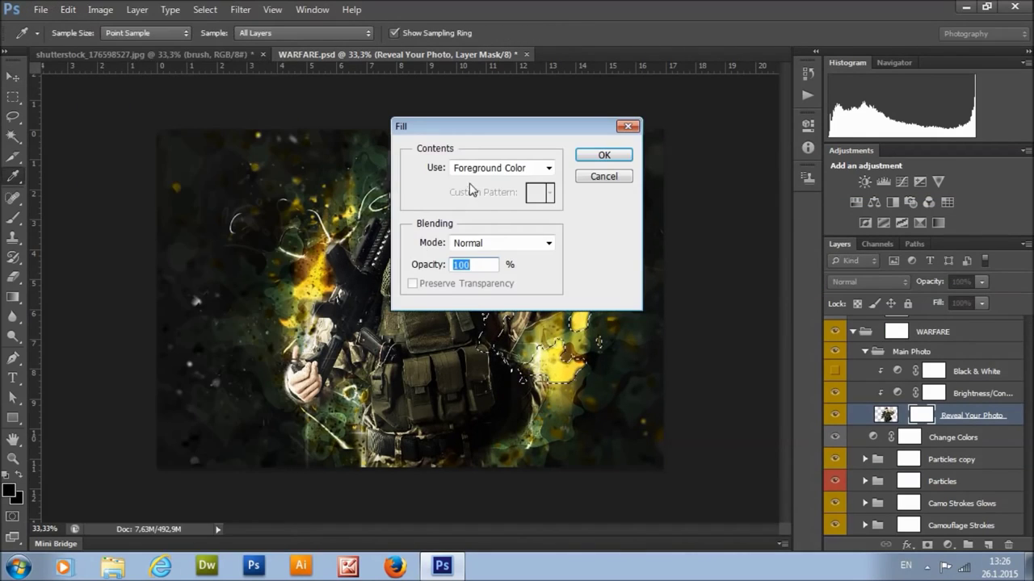
left_click(606, 156)
key("ctrl+d")
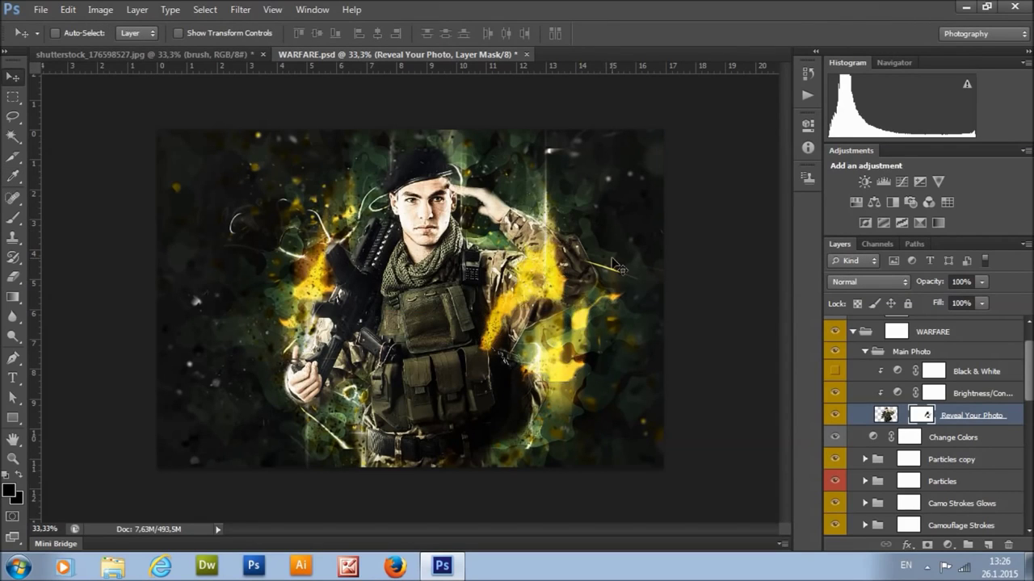
Step: Load the shapes of the fc 3 and fc 4 layers in the Fire Camouflage group as one combined selection
scroll(929, 415, "down", 5)
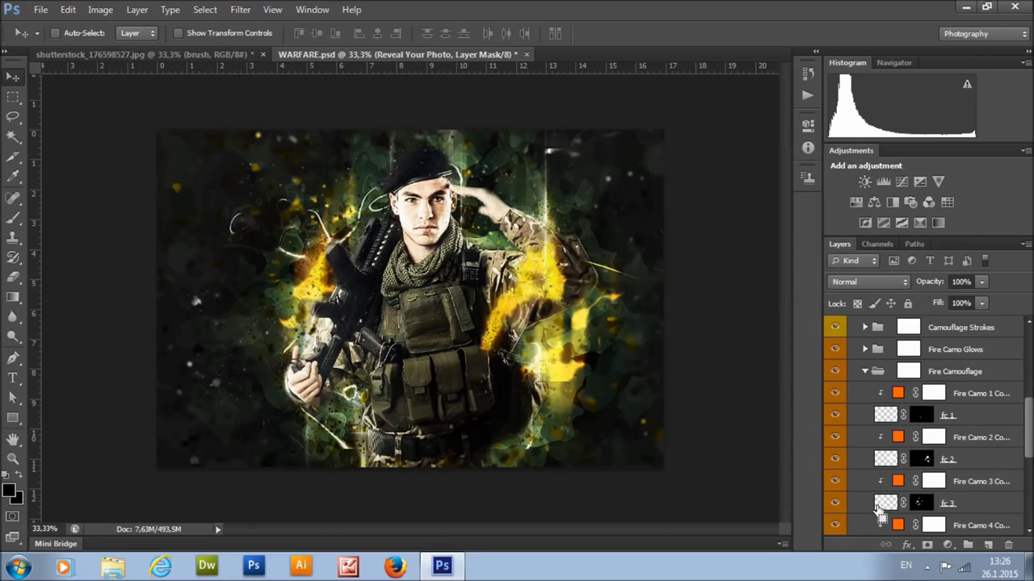
scroll(896, 476, "down", 2)
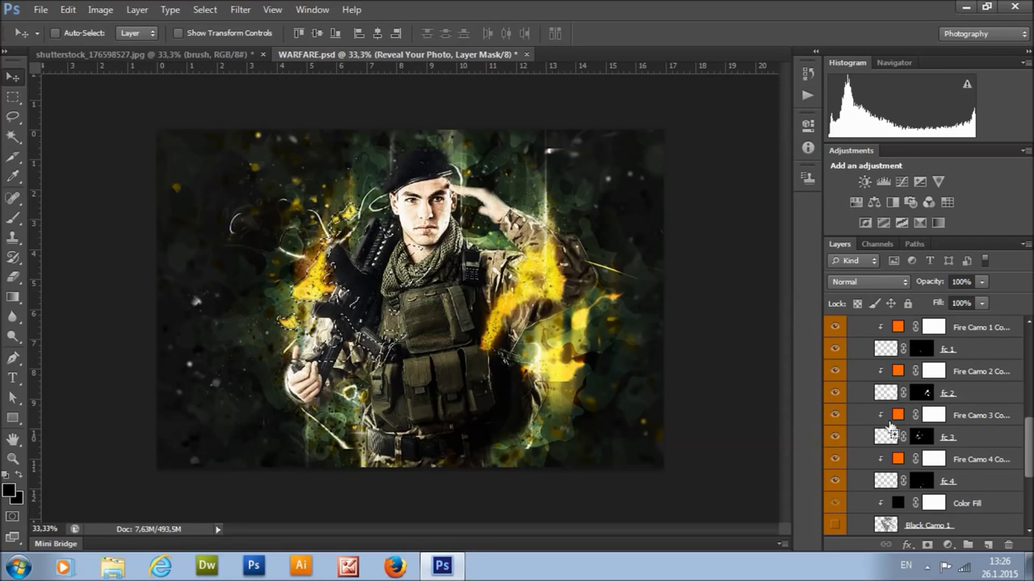
left_click(885, 482, "ctrl")
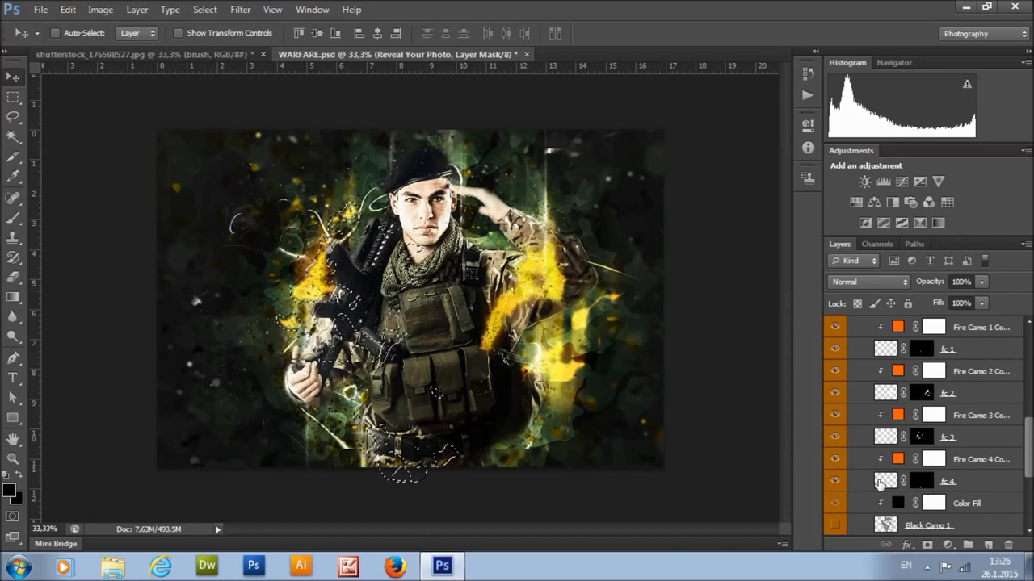
Step: Fill the combined fc 3 and fc 4 selection with the black foreground color on the Reveal Your Photo mask and deselect
scroll(932, 415, "up", 10)
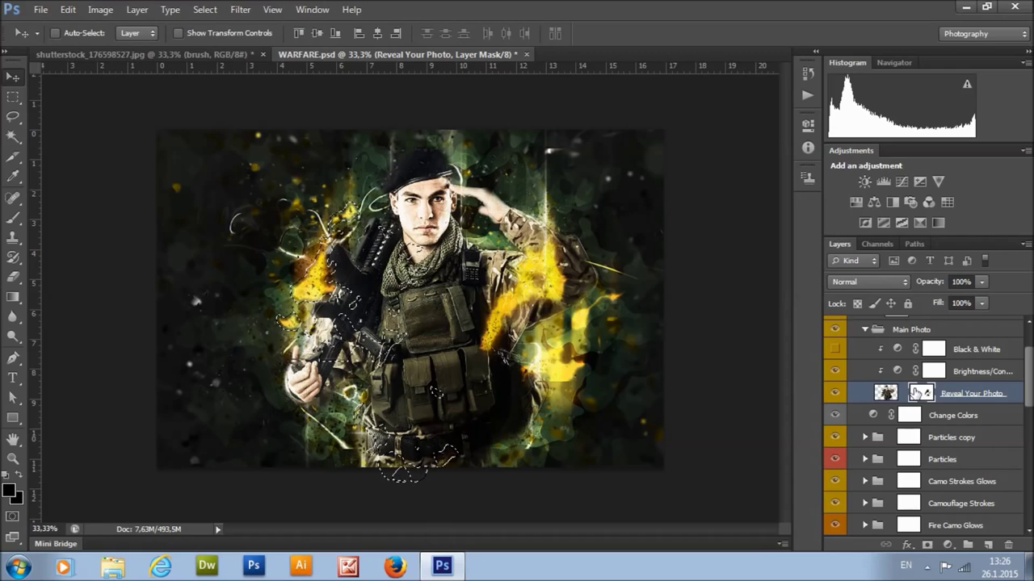
left_click(68, 9)
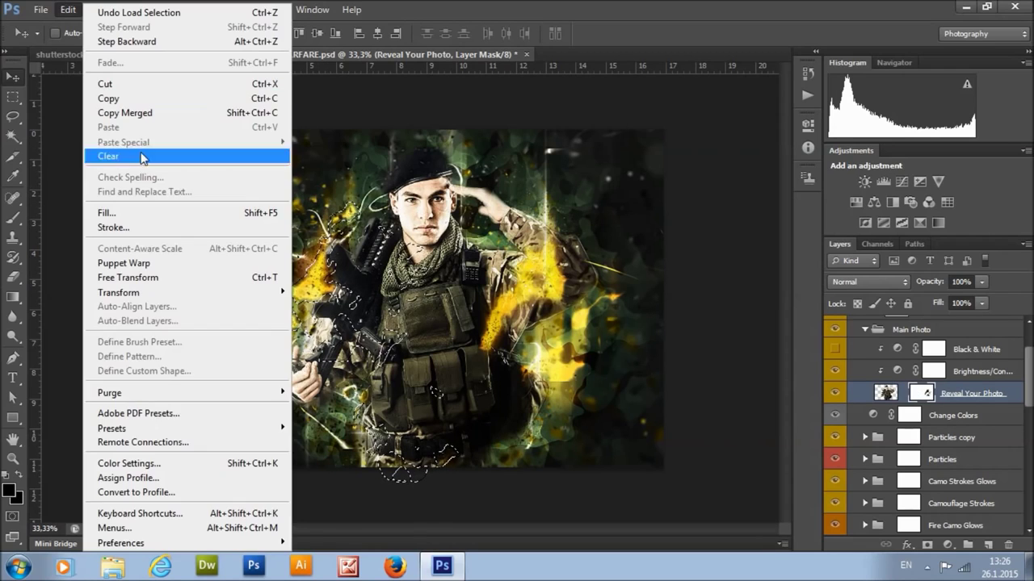
left_click(137, 206)
left_click(592, 156)
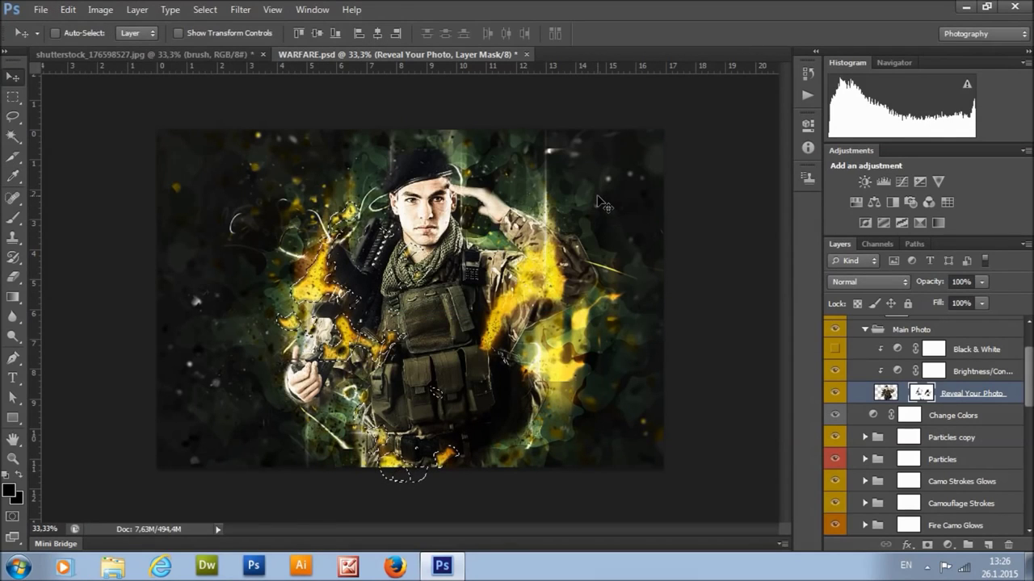
key("ctrl+d")
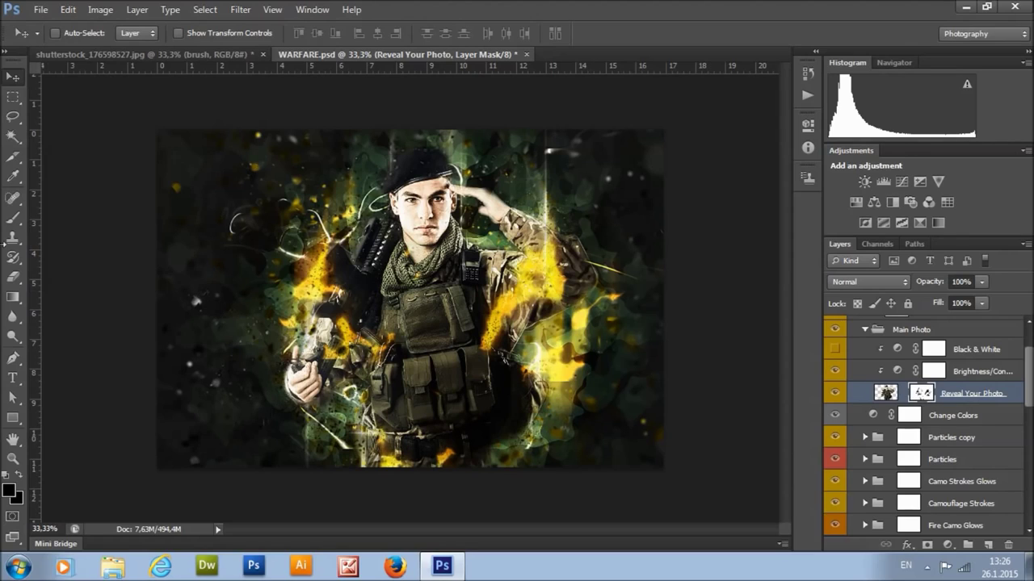
Step: Paint black on the Reveal Your Photo mask with the 168 px brush around the fire patches and across the soldier's lower body
key("b")
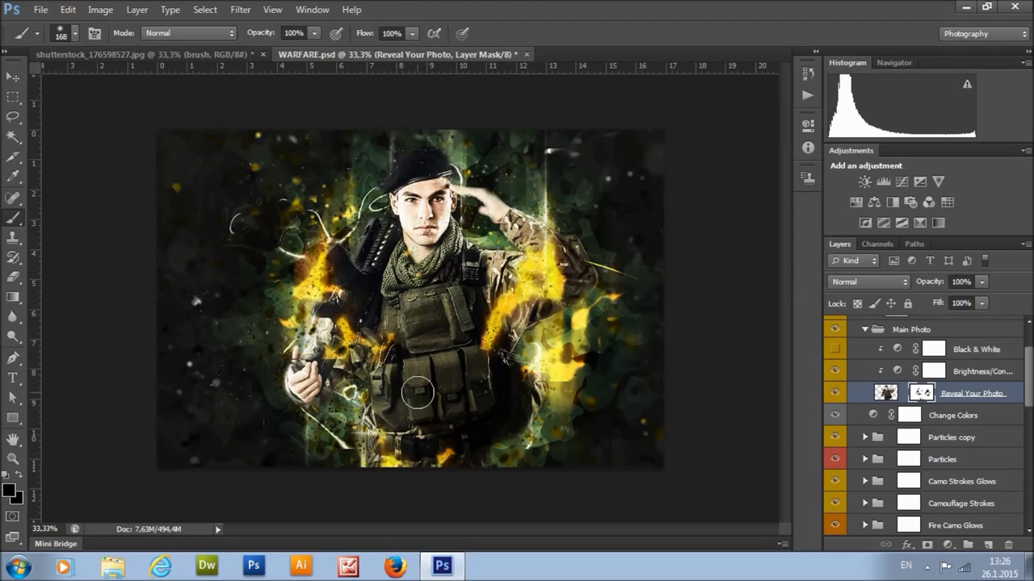
left_click_drag(405, 460, 395, 458)
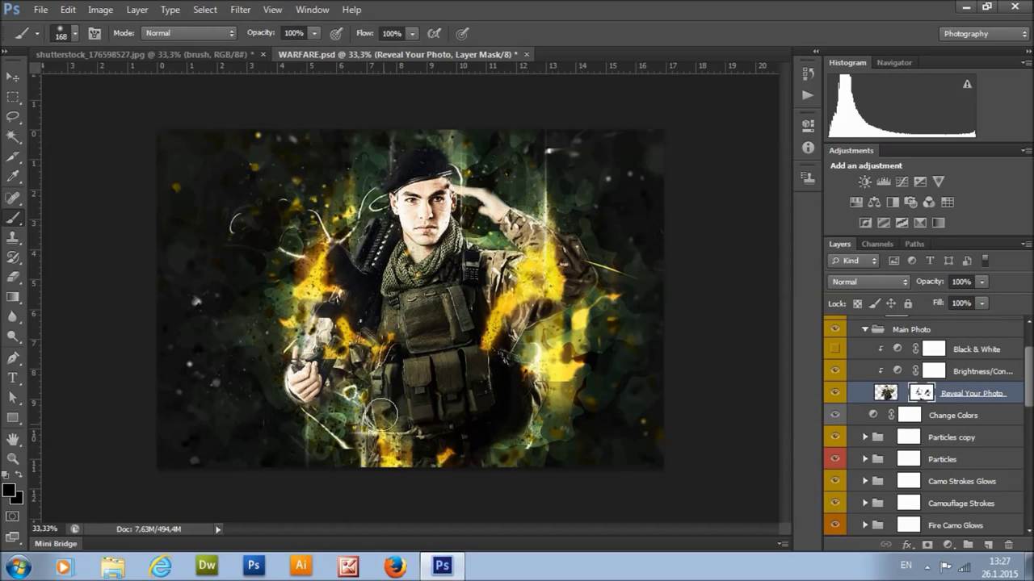
left_click(835, 394)
left_click(835, 394)
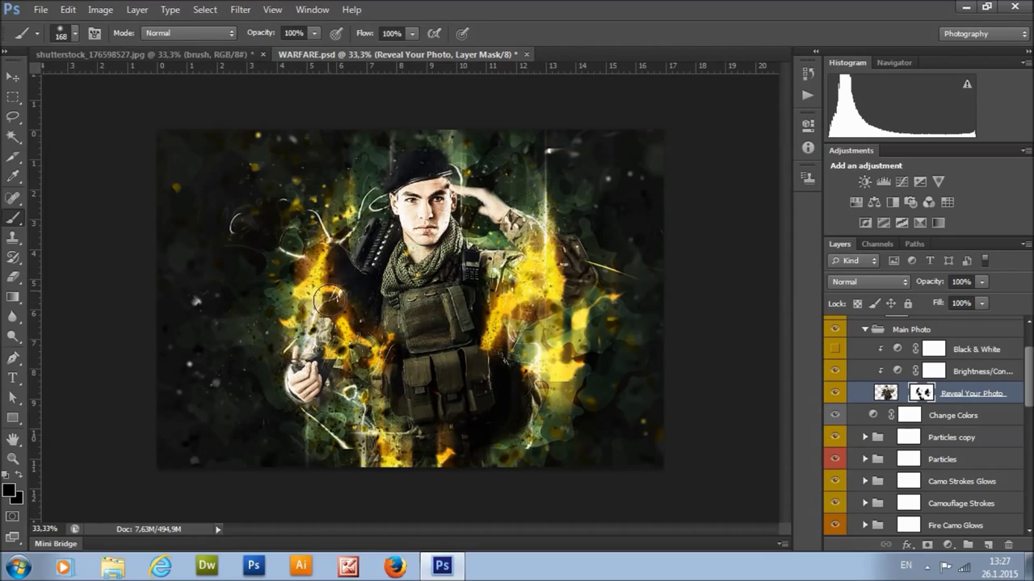
mouse_move(424, 427)
left_mouse_down()
mouse_move(412, 394)
mouse_move(435, 370)
mouse_move(452, 402)
mouse_move(477, 379)
mouse_move(492, 428)
left_mouse_up()
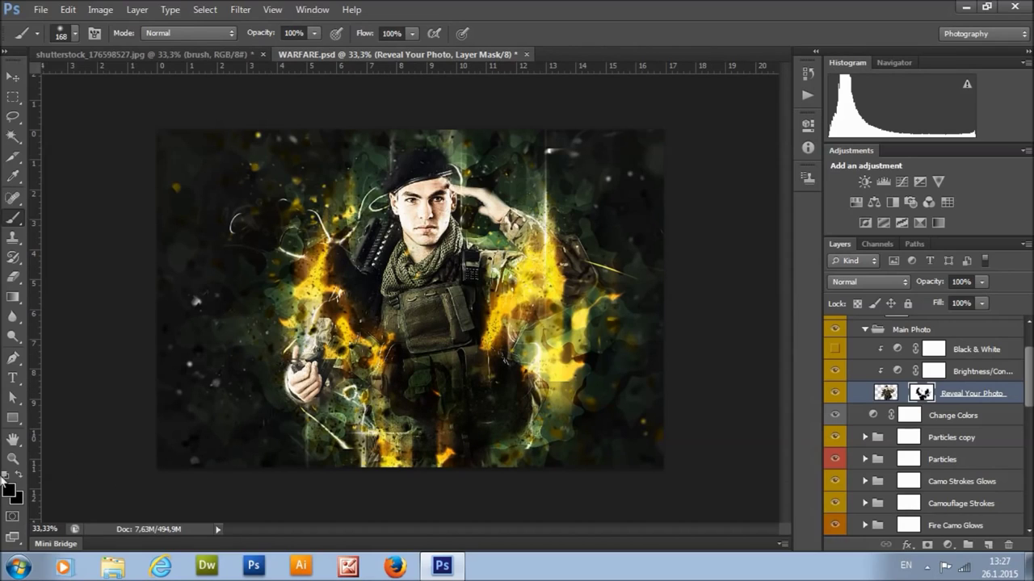
Step: On the Reveal Your Photo mask, paint white over the pouches below the soldier's vest and black over the backpack beside his shoulder
left_click(4, 477)
mouse_move(438, 366)
left_mouse_down()
mouse_move(428, 386)
mouse_move(444, 397)
left_mouse_up()
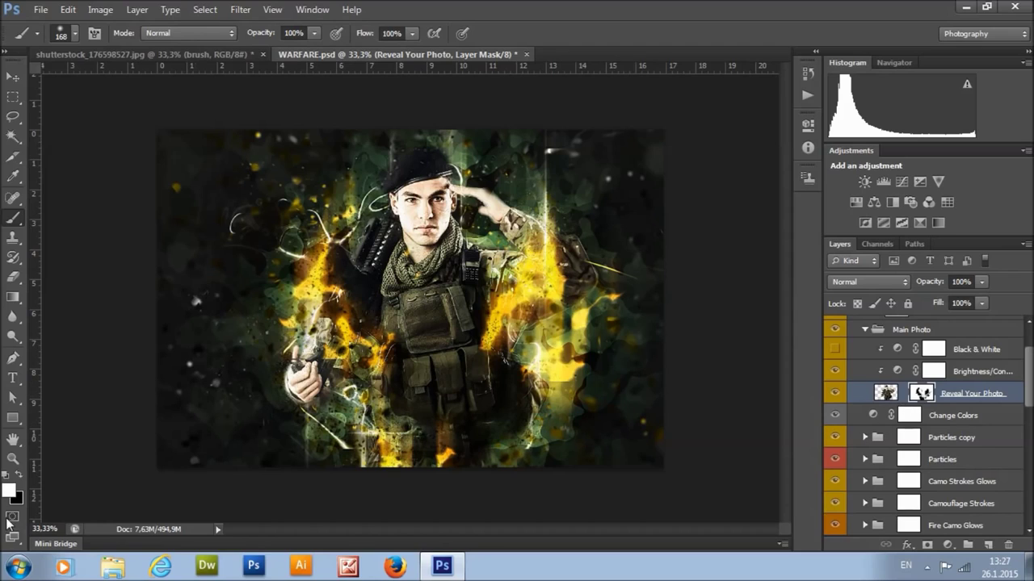
left_click(17, 478)
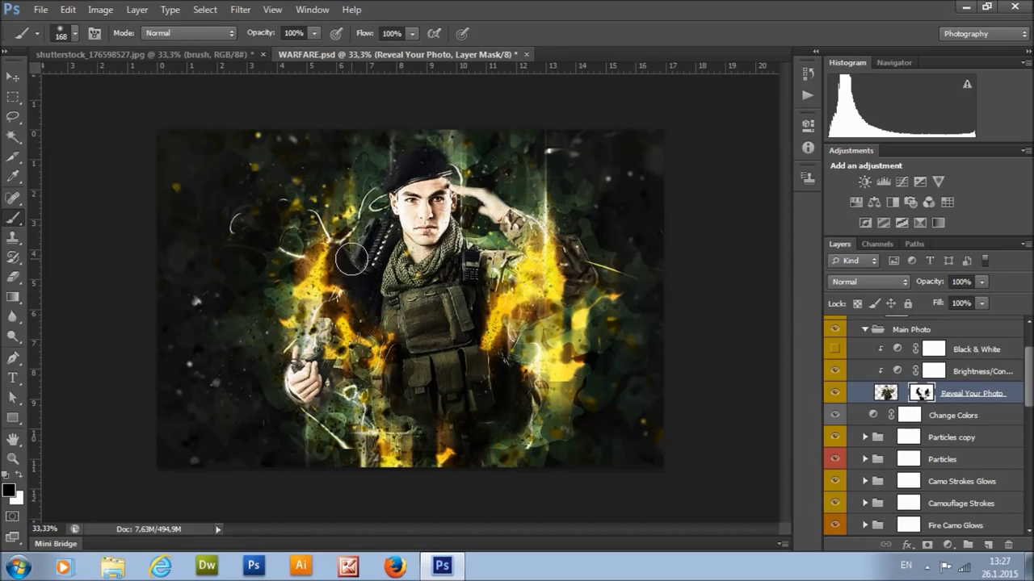
mouse_move(214, 301)
left_mouse_down()
mouse_move(279, 295)
mouse_move(268, 397)
mouse_move(294, 423)
left_mouse_up()
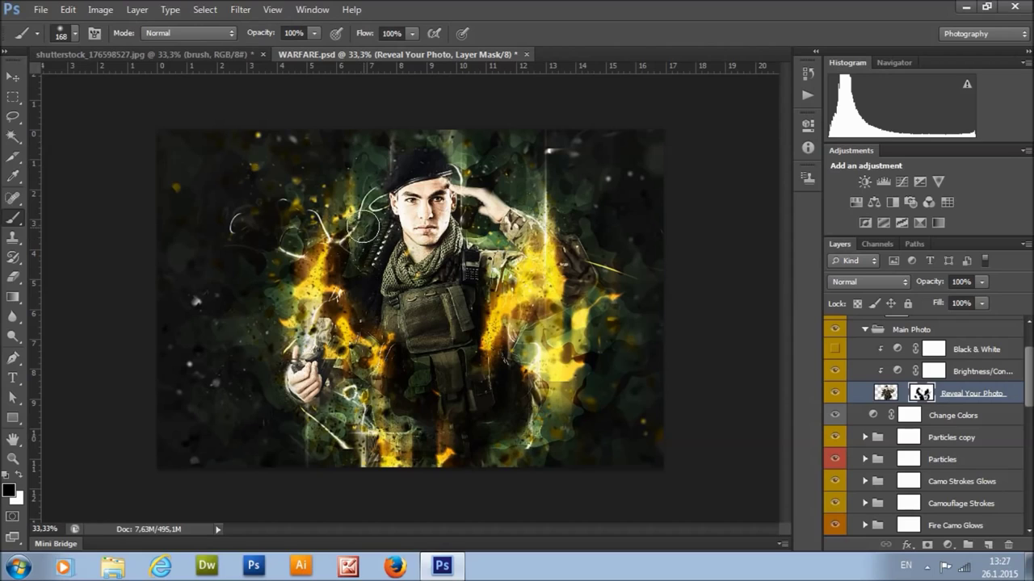
Step: In the Fire Camouflage group, preview the Black Camo 1 layer, hide it again, and show Black Camo 2
scroll(962, 376, "down", 2)
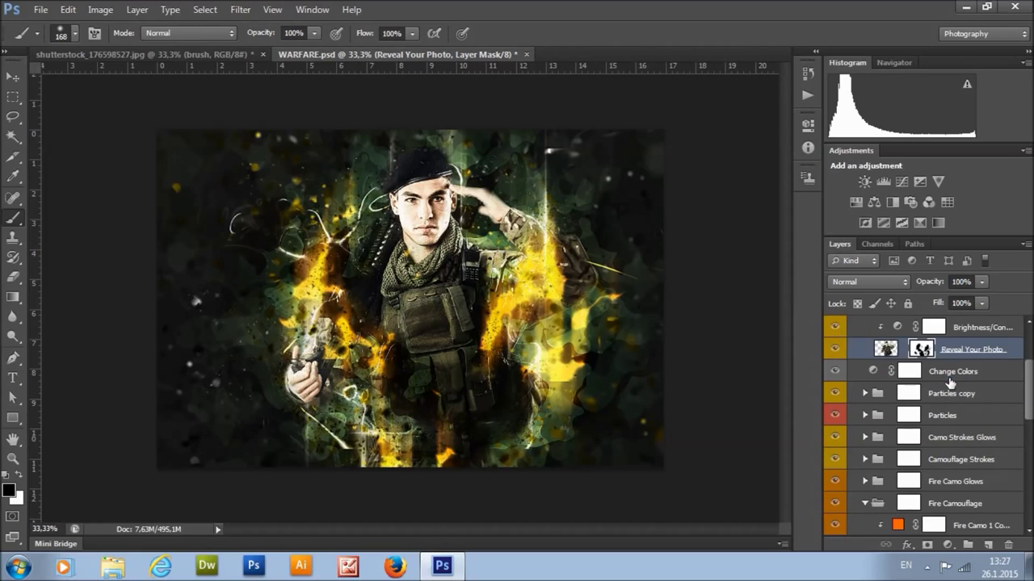
scroll(953, 404, "down", 12)
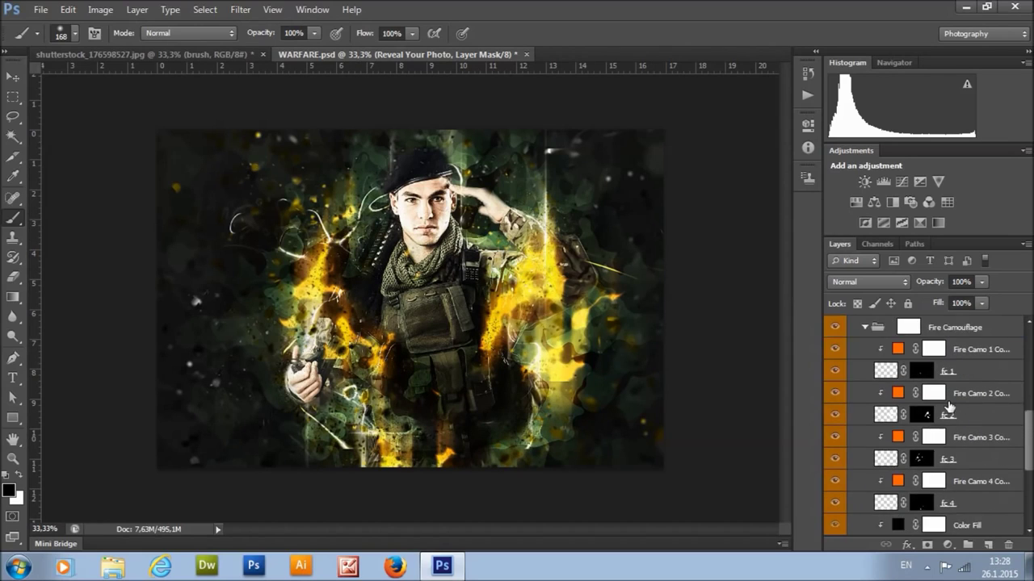
left_click(908, 459)
left_click(834, 459)
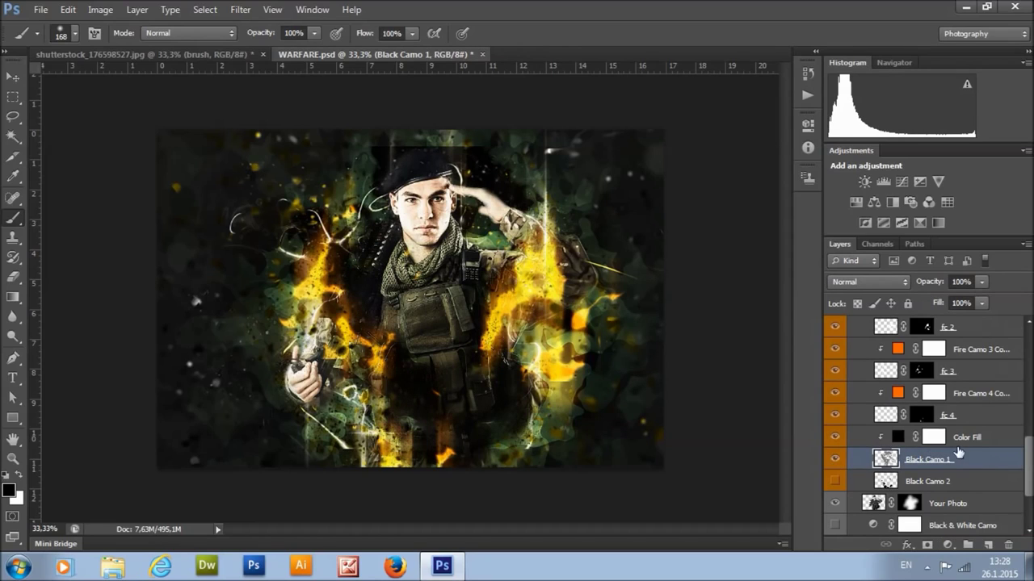
left_click(837, 458)
left_click(835, 481)
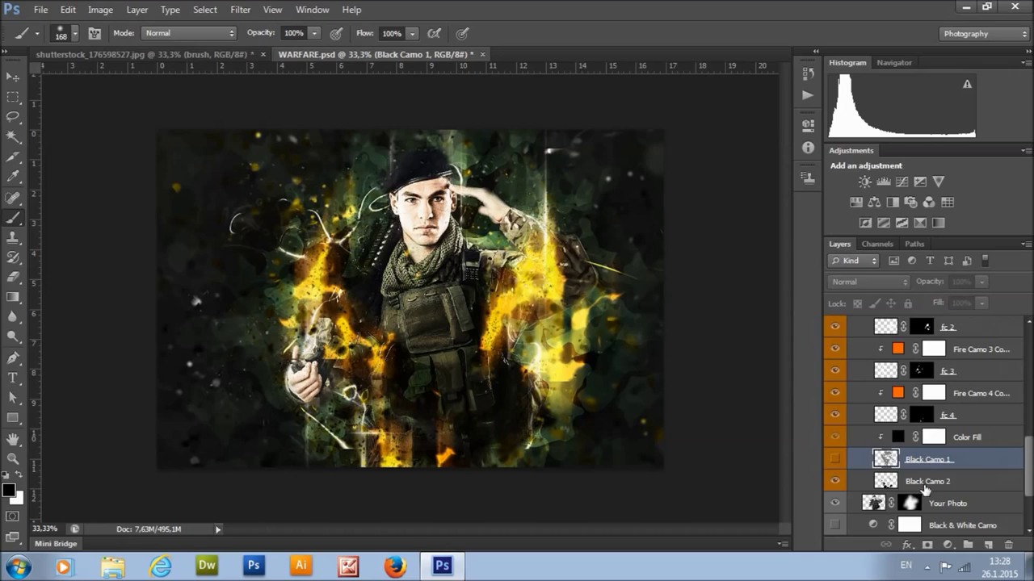
Step: Reposition the Black Camo 2 layer around the fire patches with the Move tool
left_click(924, 485)
left_click(13, 76)
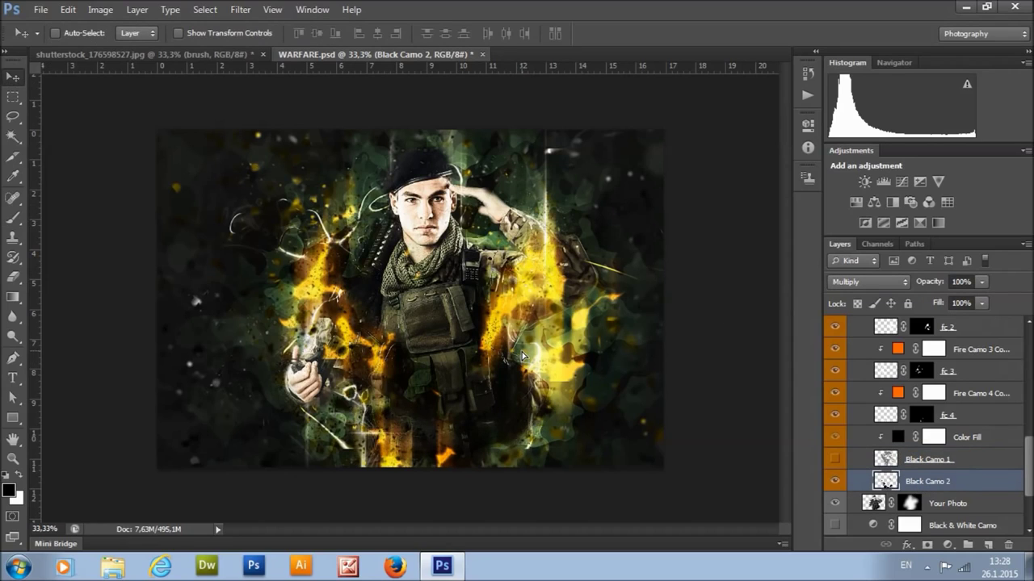
left_click_drag(522, 356, 515, 367)
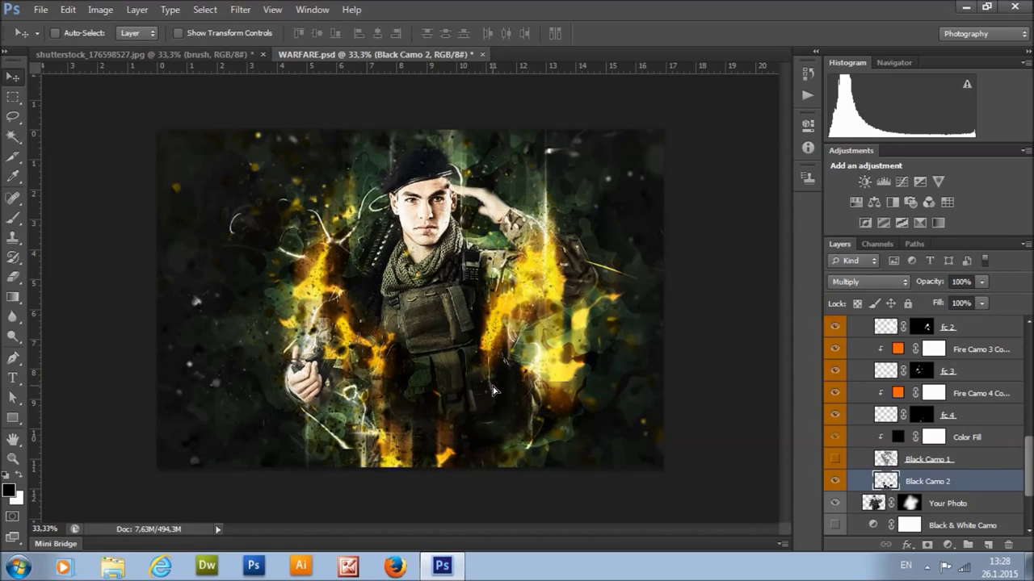
Step: Add a layer mask to Black Camo 2 and paint black on it with the 168 px brush to hide unwanted dark camouflage patches
left_click(927, 546)
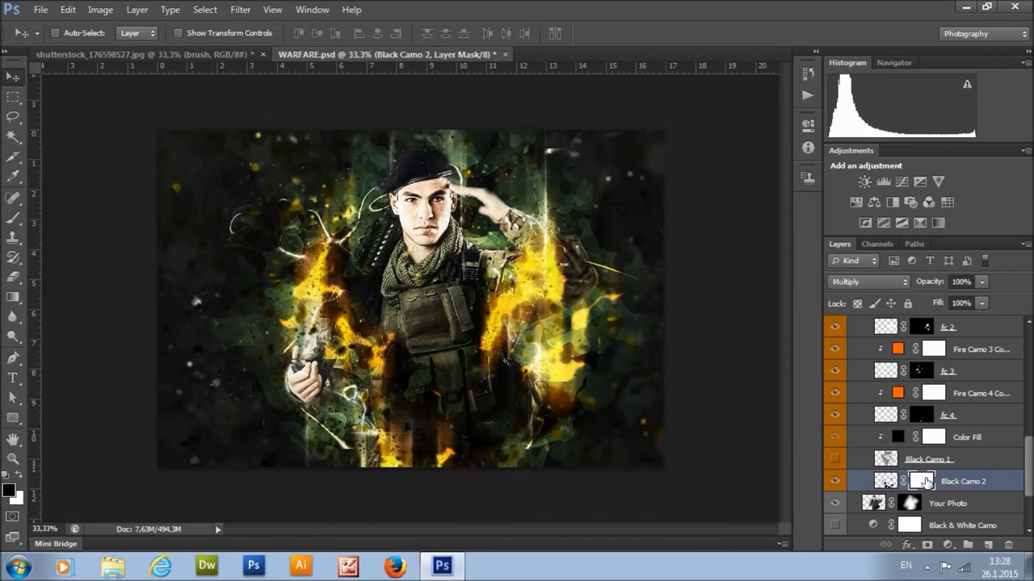
left_click(13, 218)
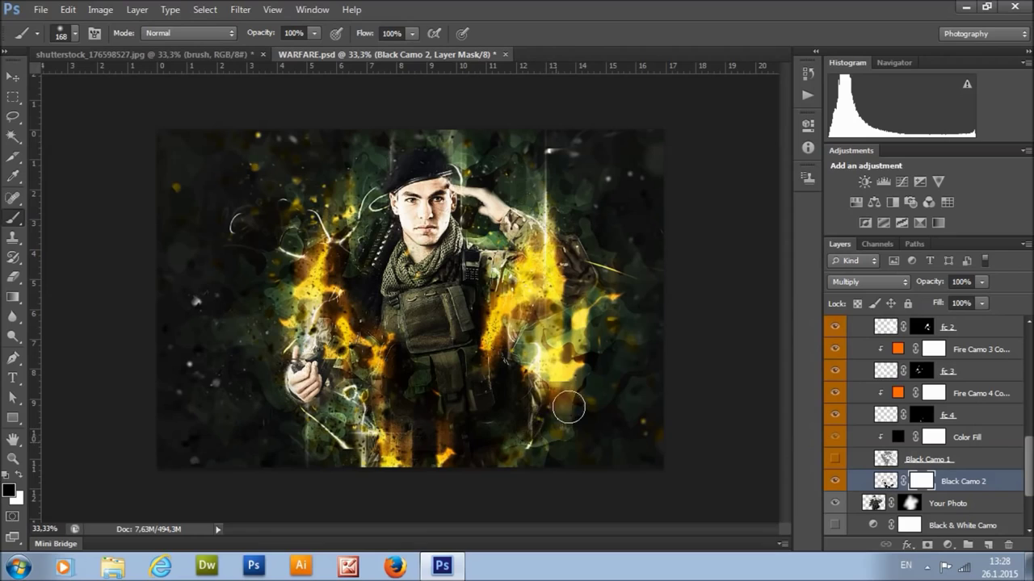
mouse_move(379, 378)
left_mouse_down()
mouse_move(397, 350)
mouse_move(348, 356)
mouse_move(361, 324)
mouse_move(349, 308)
mouse_move(363, 303)
mouse_move(351, 266)
left_mouse_up()
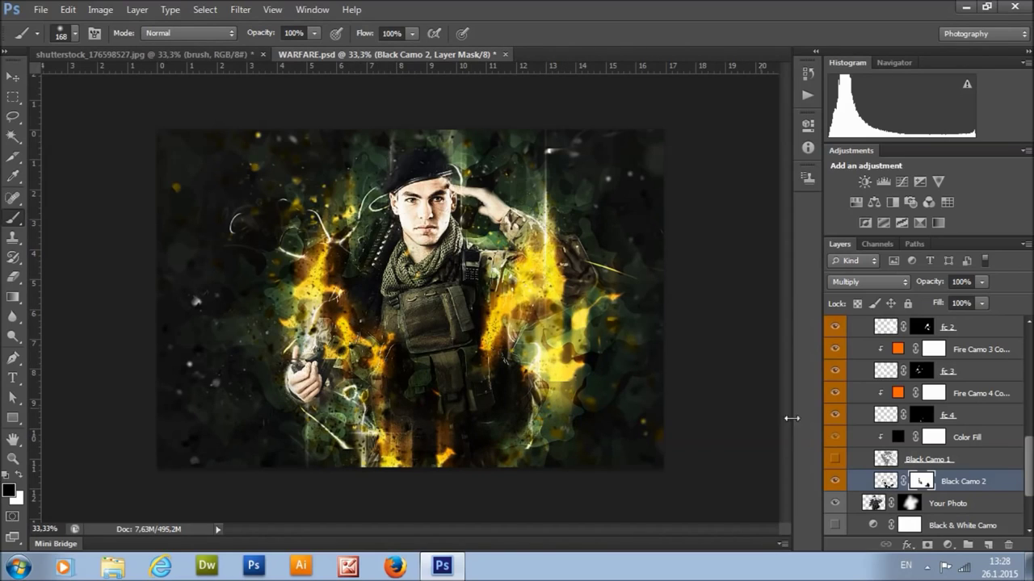
left_click(837, 482)
Step: Collapse the Fire Camouflage group and compare the image with the Your Photo layer hidden and shown
scroll(896, 429, "up", 5)
left_click(865, 415)
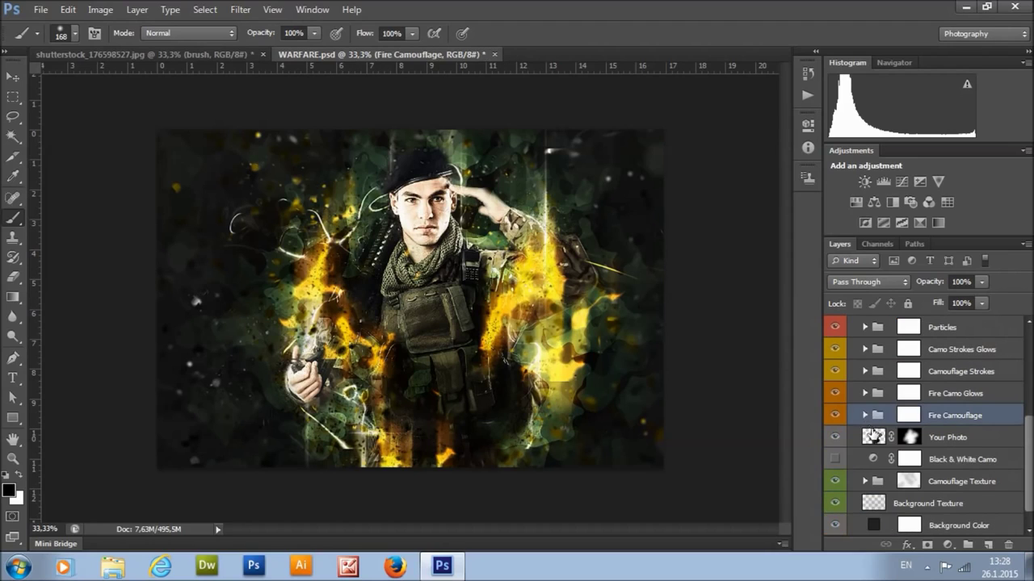
left_click(969, 443)
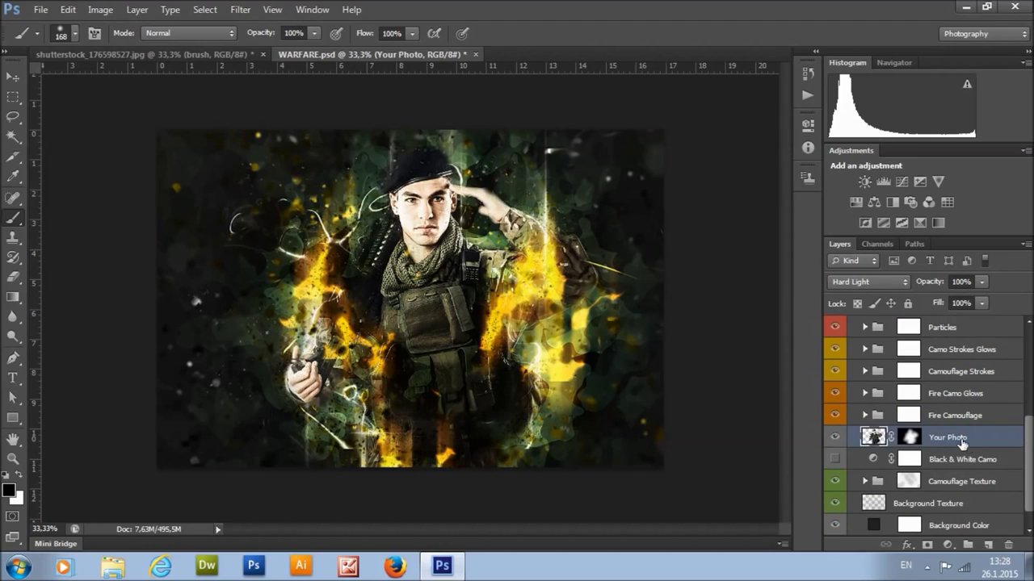
left_click(837, 438)
left_click(835, 439)
left_click(836, 438)
left_click(836, 439)
scroll(876, 355, "down", 1)
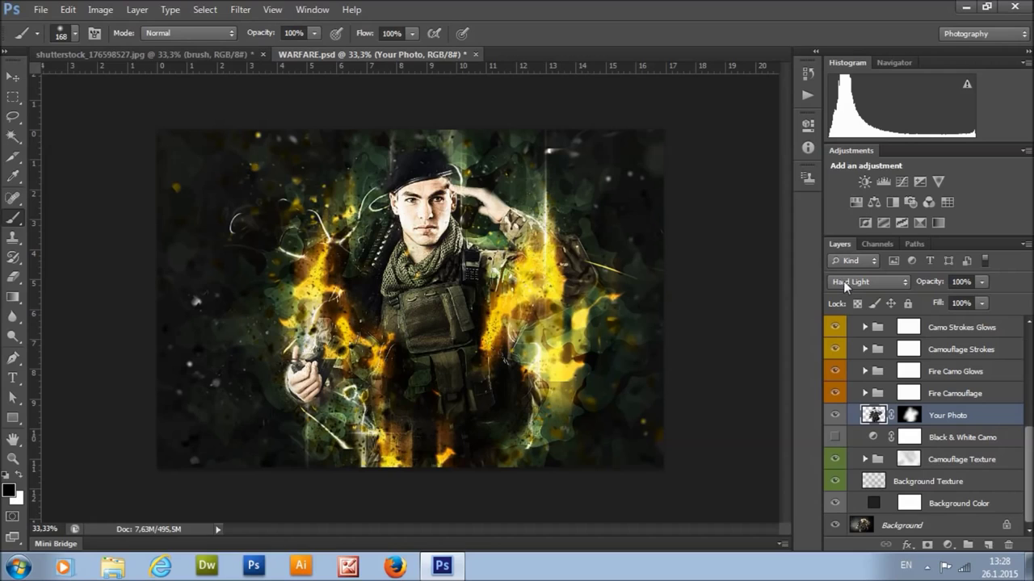
left_click(833, 416)
left_click(832, 416)
Step: Hide Reveal Your Photo temporarily to inspect what the Your Photo layer contributes by itself, and show both layers again
scroll(857, 418, "up", 8)
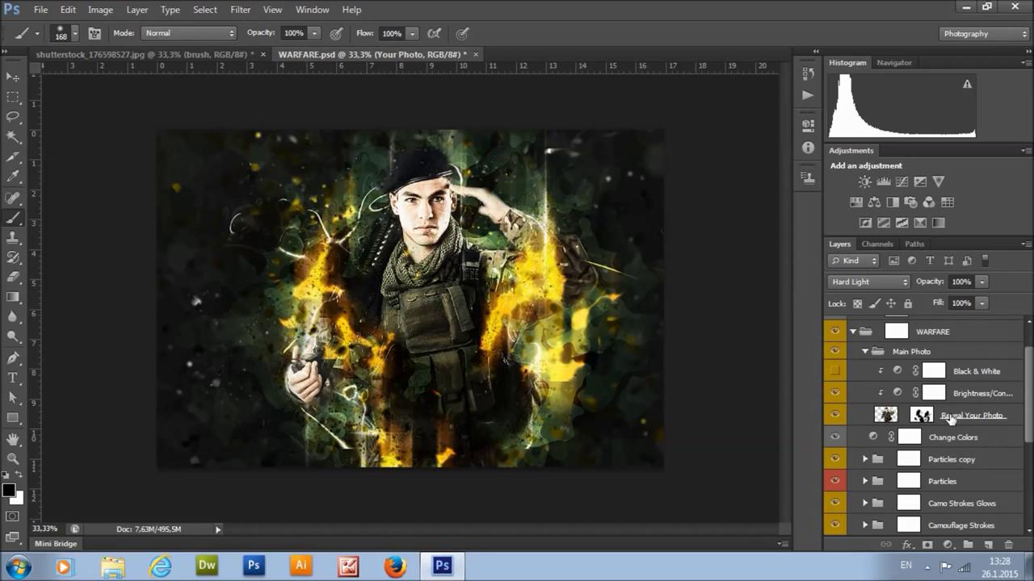
left_click(835, 416)
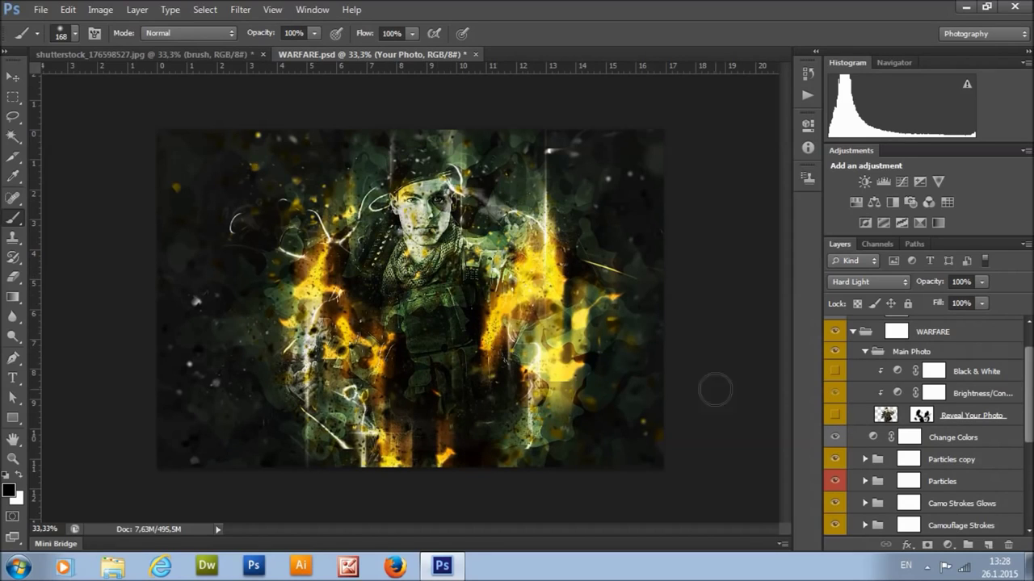
scroll(939, 498, "down", 3)
scroll(939, 499, "down", 1)
left_click(835, 503)
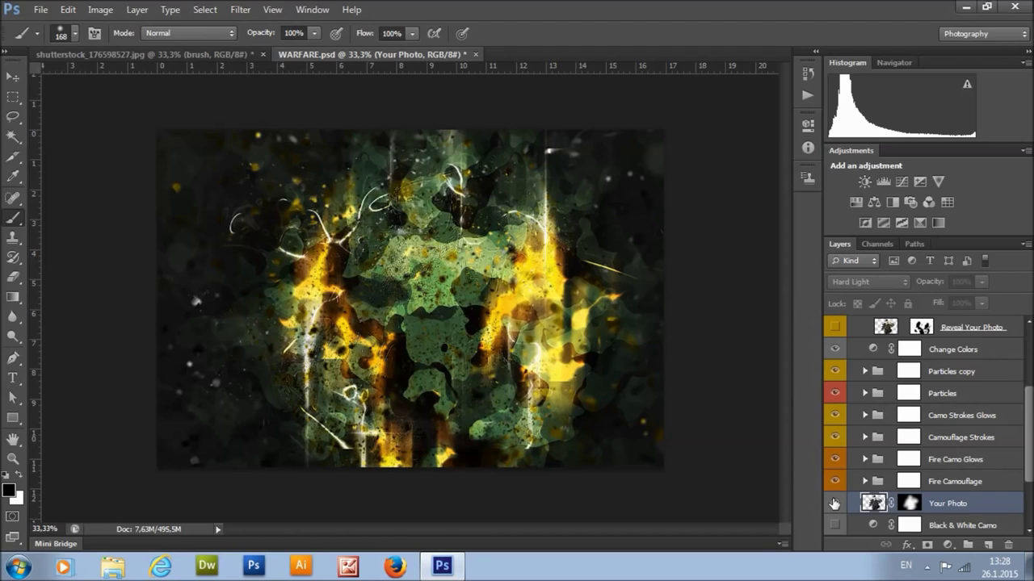
left_click(835, 503)
scroll(875, 426, "up", 2)
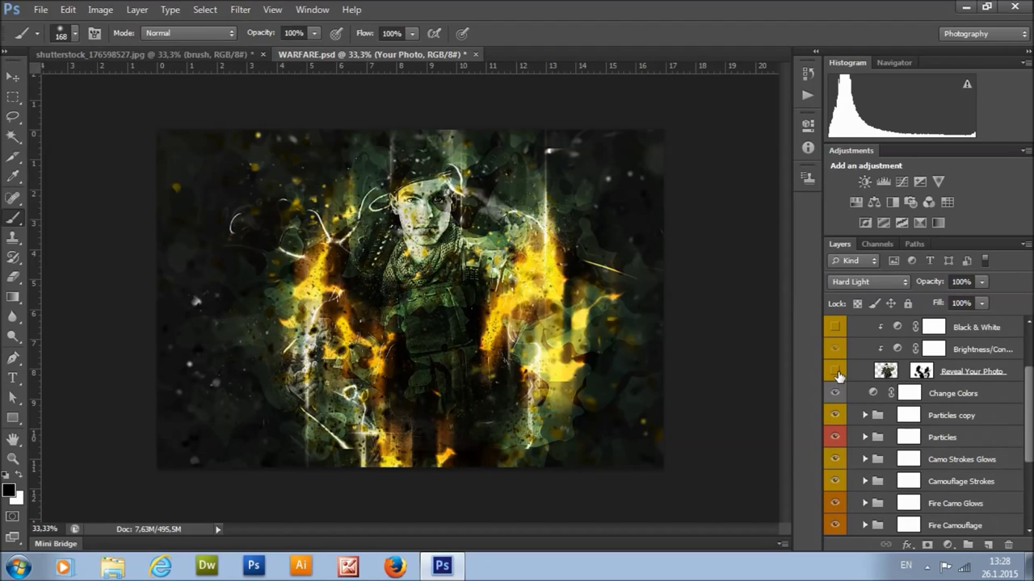
left_click(836, 372)
Step: Try the purple #372944 on the Camo Color layer in the Camouflage Texture group, discard it, and collapse the group
scroll(899, 401, "down", 6)
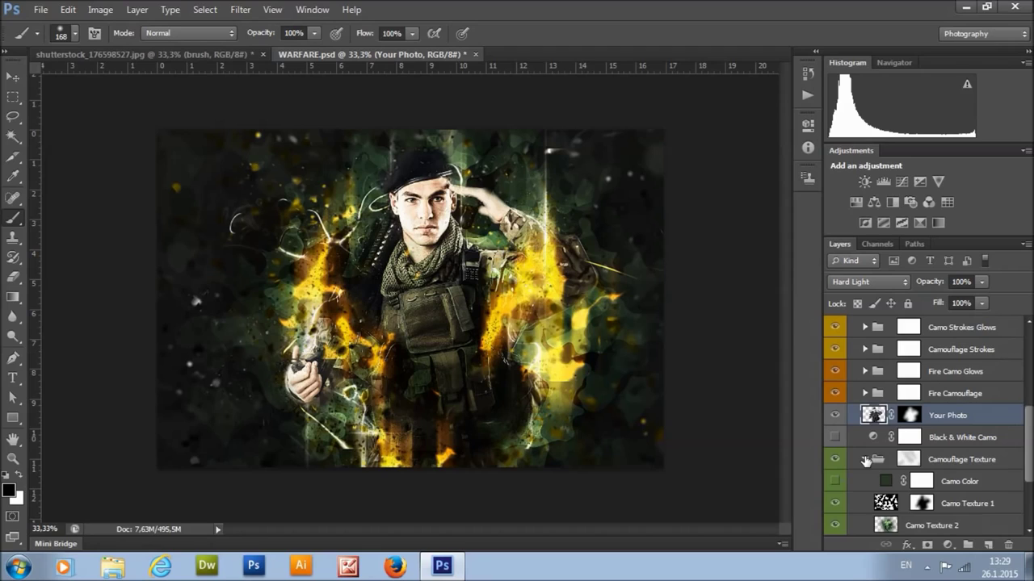
left_click(864, 459)
left_click(861, 459)
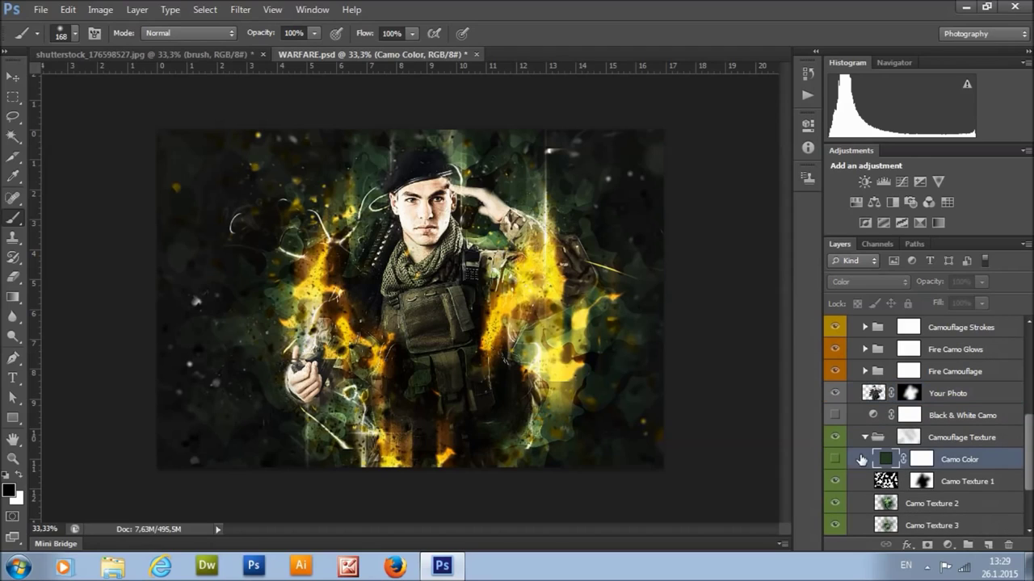
left_click(835, 459)
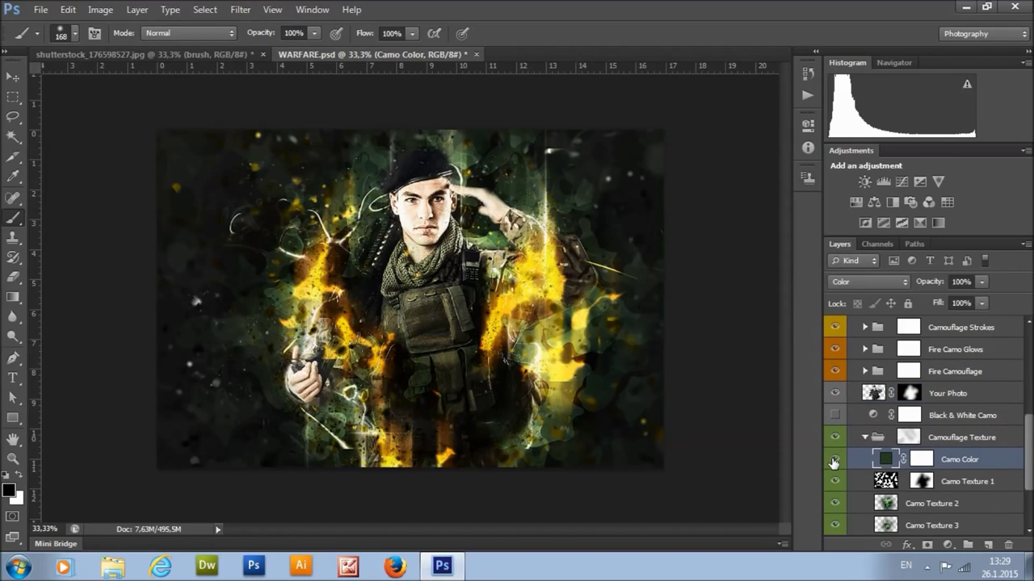
double_click(885, 458)
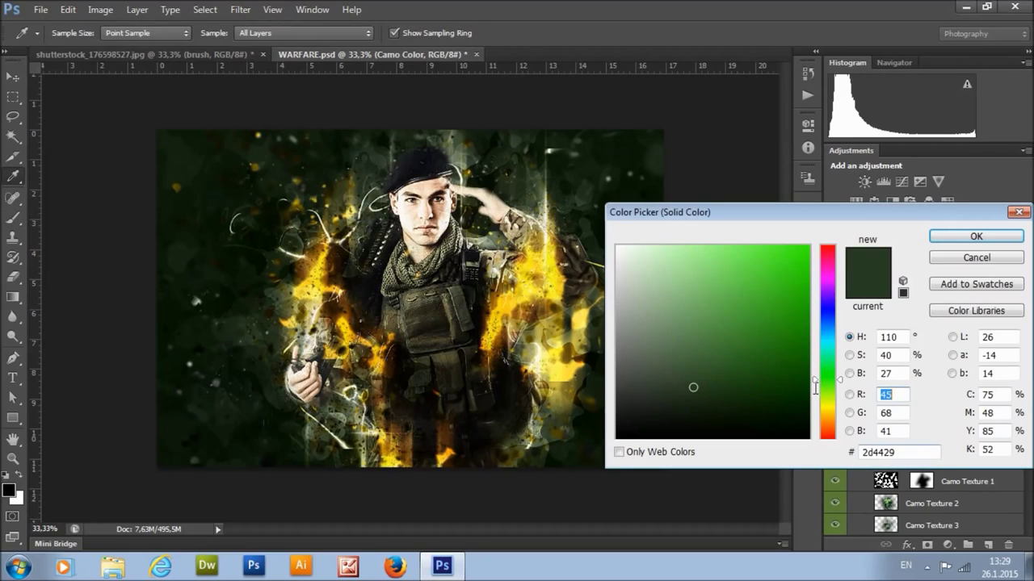
left_click_drag(837, 372, 827, 292)
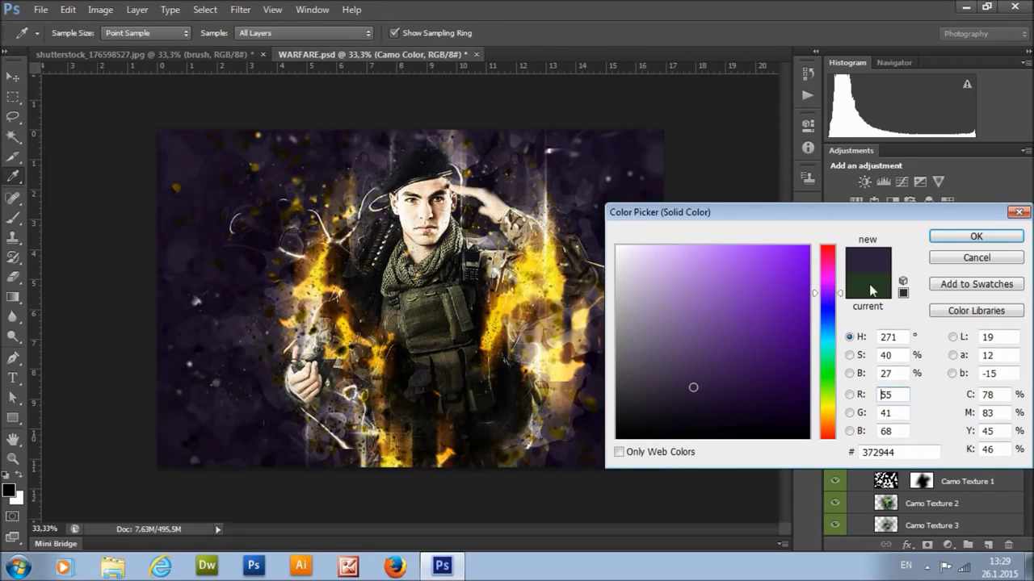
left_click(976, 259)
scroll(939, 396, "up", 3)
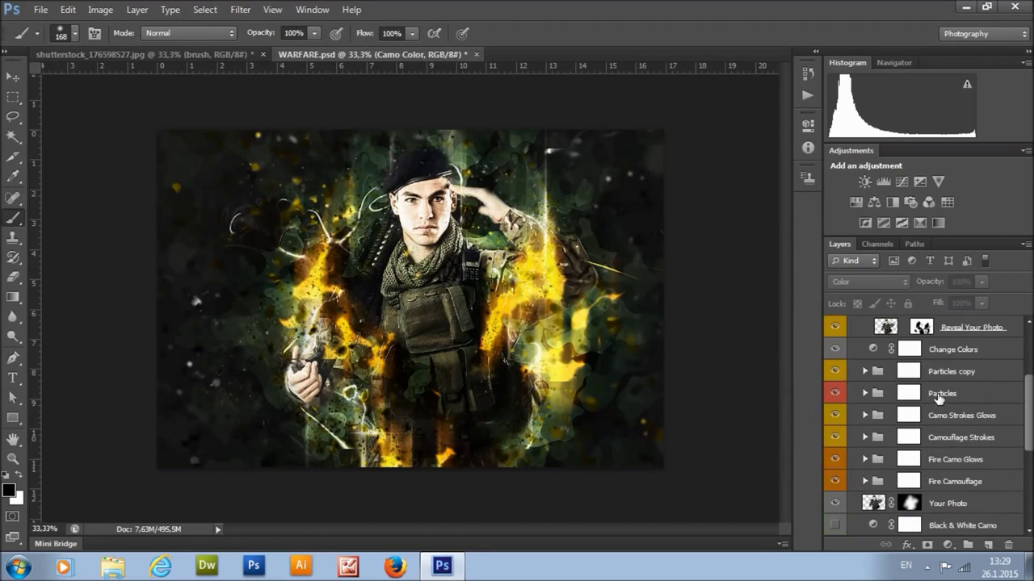
scroll(938, 396, "up", 4)
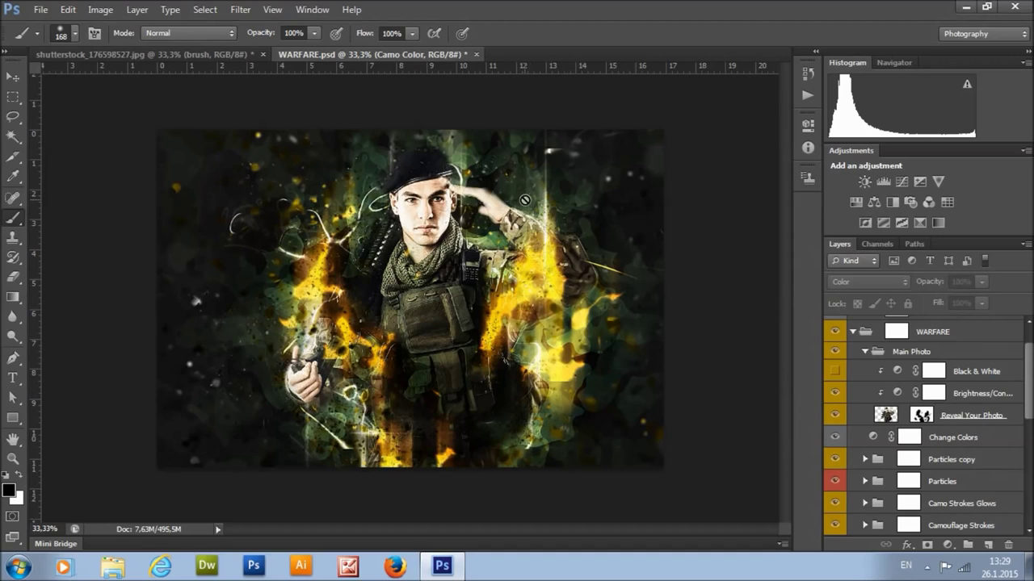
scroll(929, 411, "down", 5)
scroll(931, 428, "down", 1)
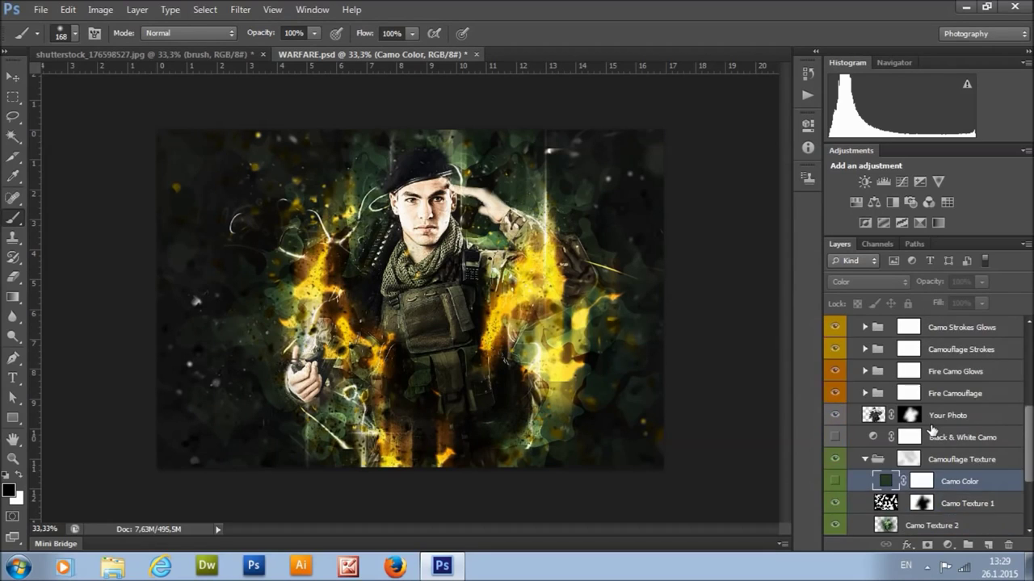
left_click(865, 459)
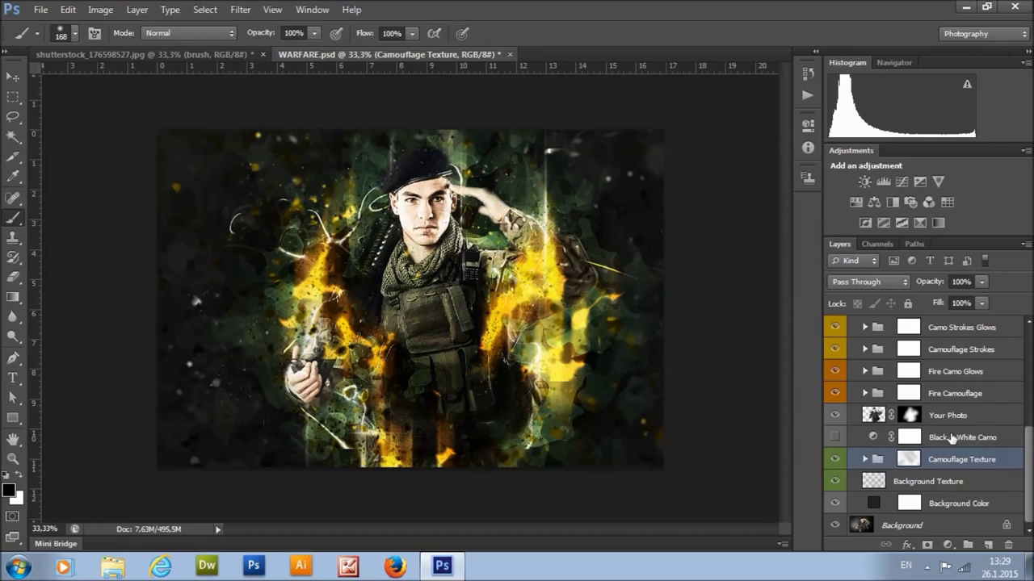
Step: Show the Black & White Camo adjustment layer and lower its opacity for a partly desaturated camouflage background
left_click(909, 436)
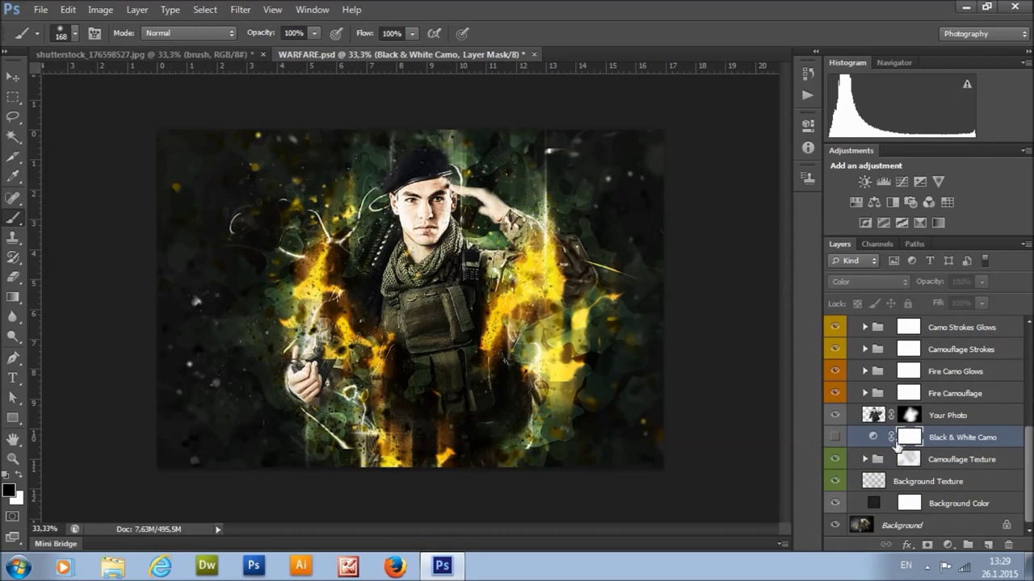
left_click(835, 437)
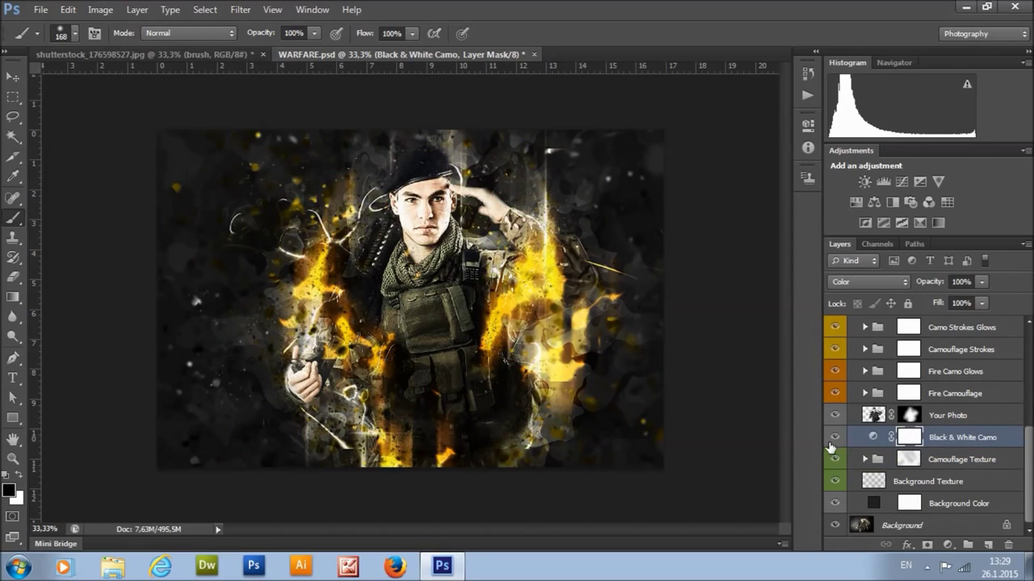
left_click(983, 286)
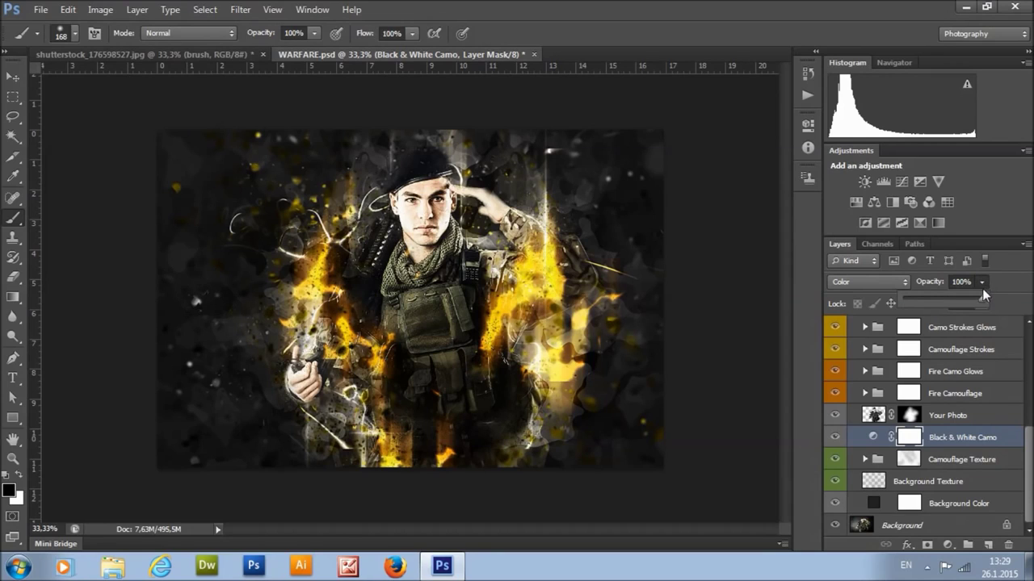
left_click_drag(955, 297, 944, 296)
Step: Show the Black & White adjustment layer in the Main Photo group and set its opacity to 32%
scroll(981, 436, "up", 5)
left_click(977, 408)
left_click(834, 402)
left_click(984, 283)
left_click_drag(922, 295, 930, 299)
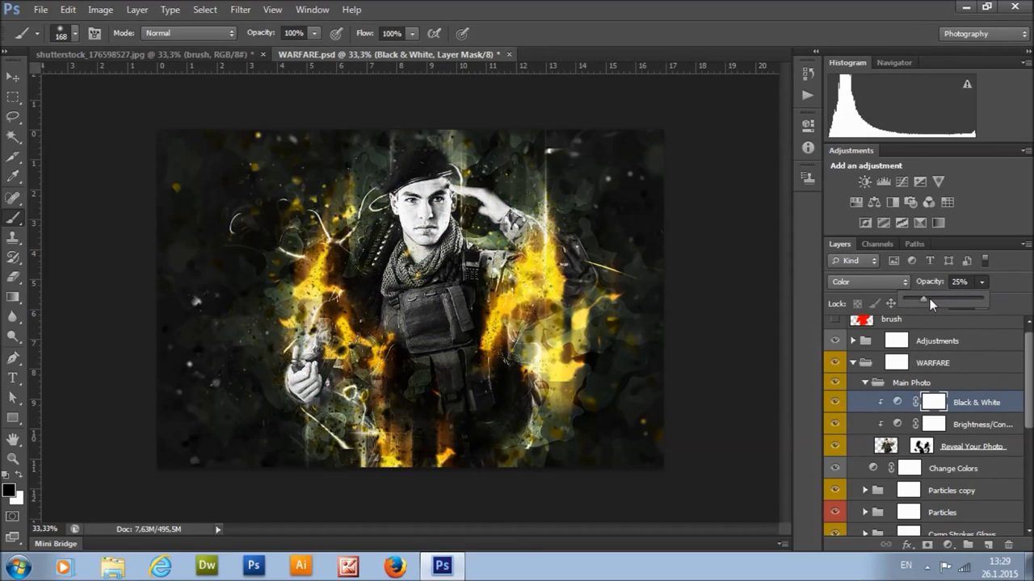
Step: Set the Background Color fill layer to black #000000, after trying brownish tones such as #3c3636 and #362525
left_click_drag(1028, 359, 1029, 460)
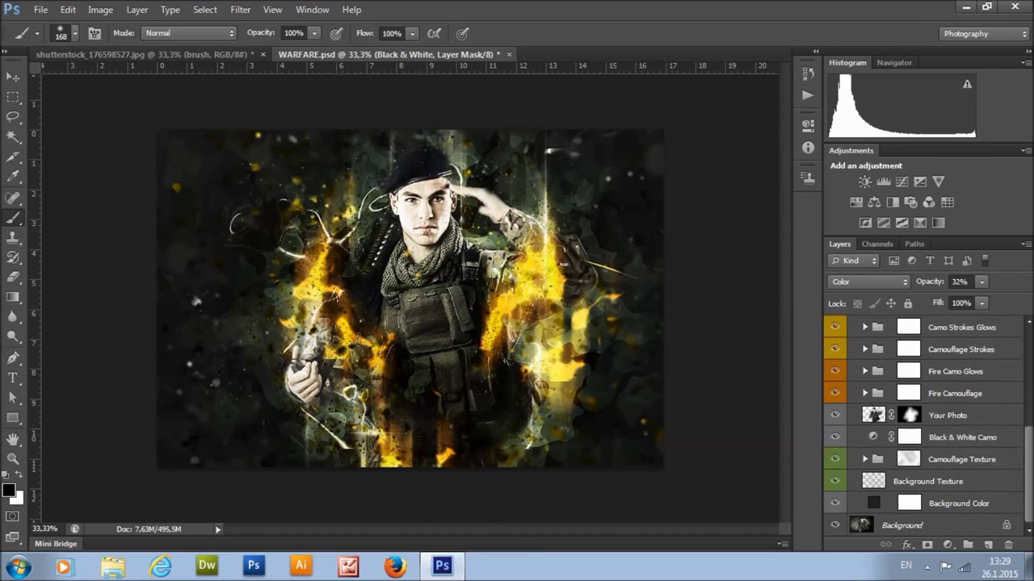
left_click(901, 503)
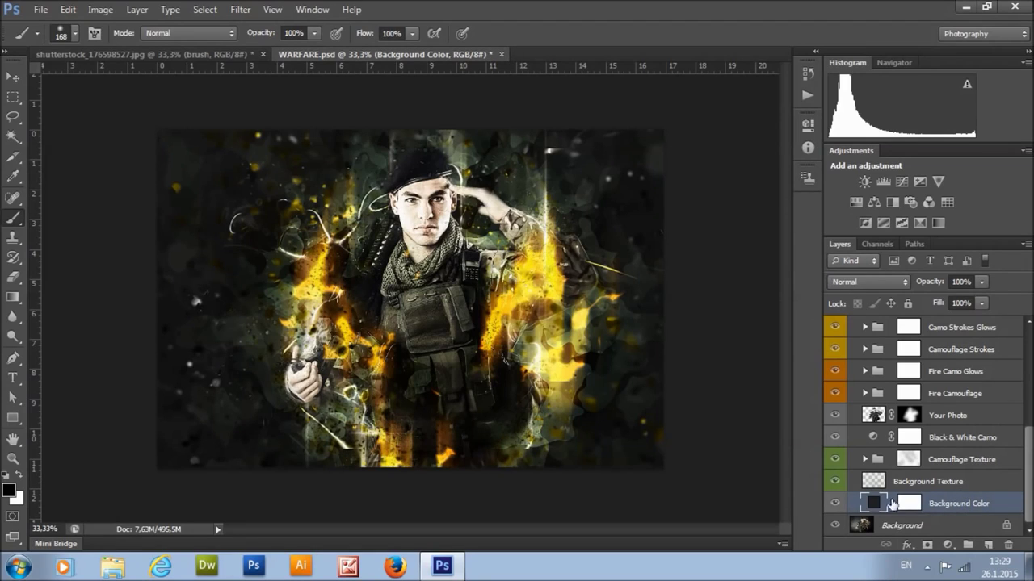
double_click(875, 504)
left_click(634, 393)
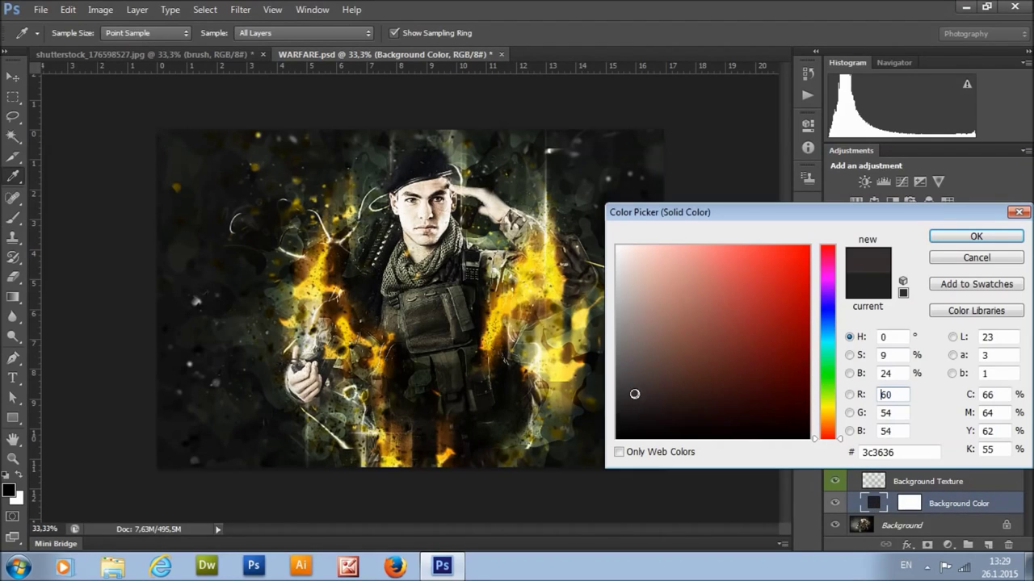
left_click(674, 396)
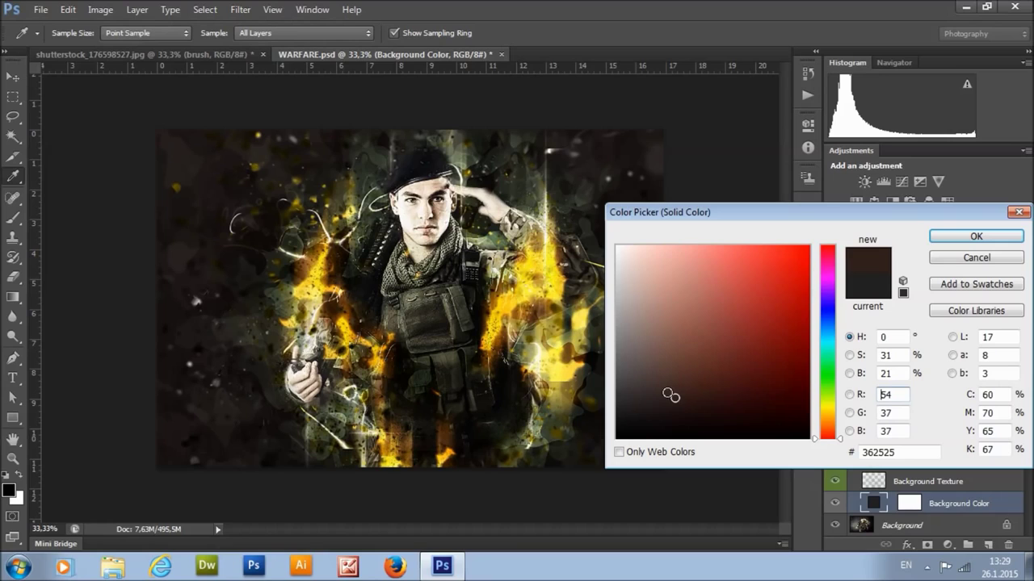
left_click_drag(642, 377, 532, 565)
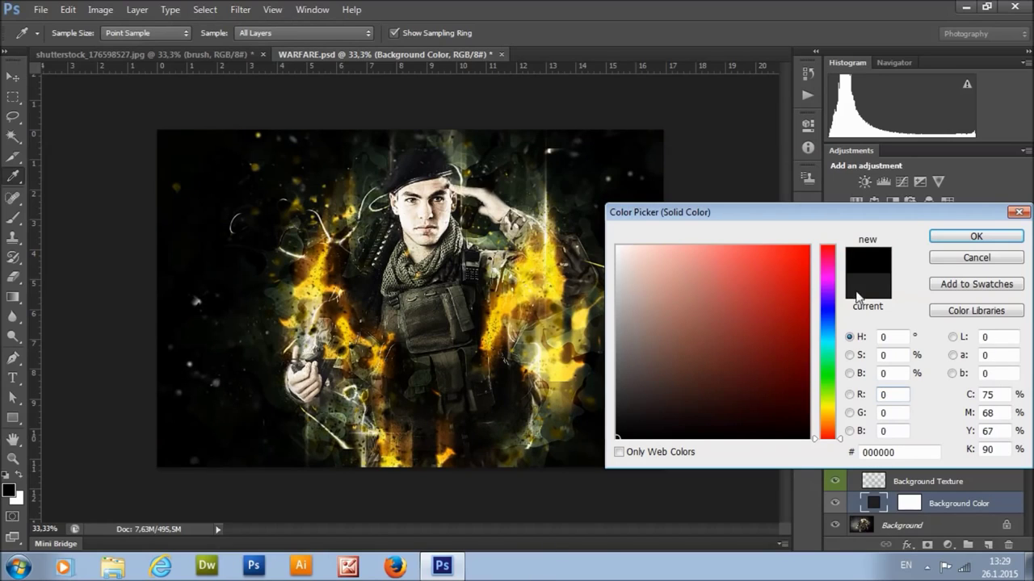
left_click(932, 237)
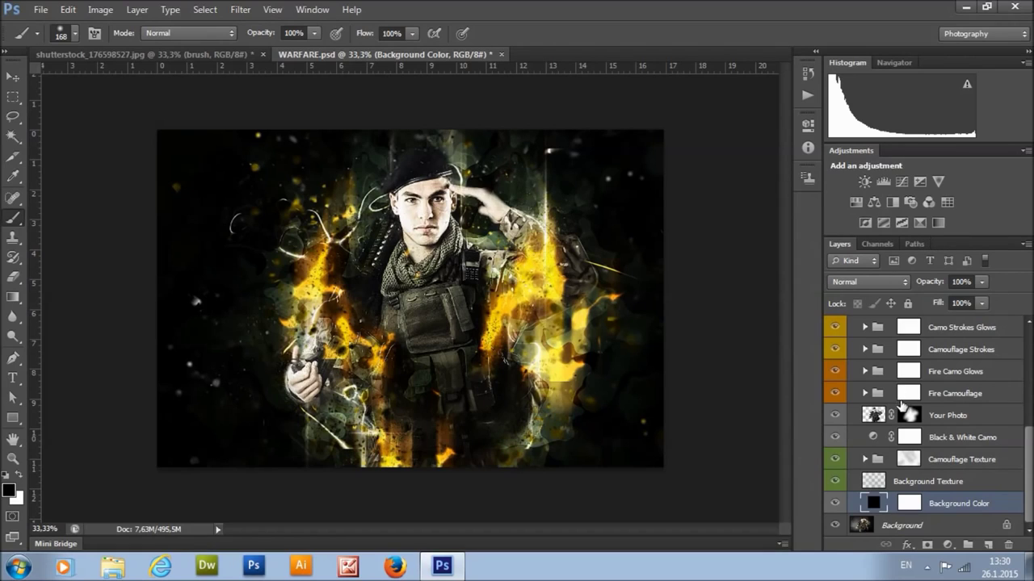
Step: Collapse the Main Photo group and set the Hue of the Change Colors adjustment layer to -11
scroll(902, 403, "up", 5)
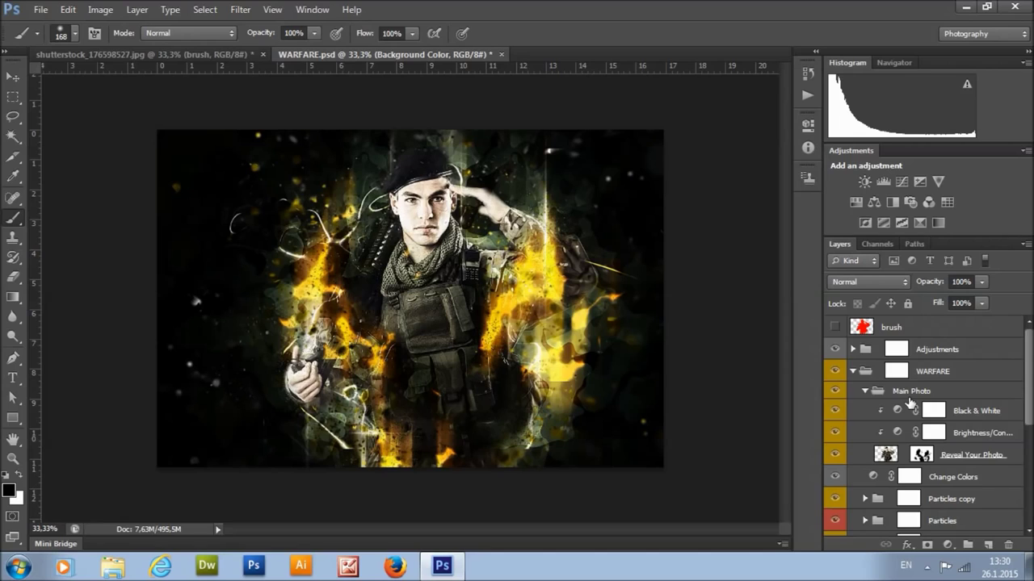
scroll(941, 412, "down", 8)
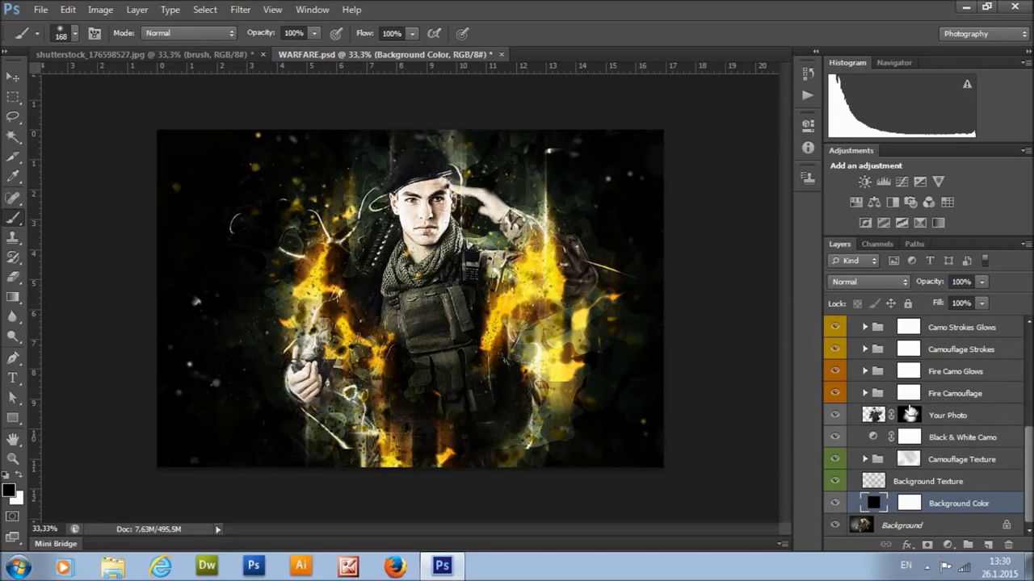
scroll(910, 411, "up", 8)
left_click(867, 391)
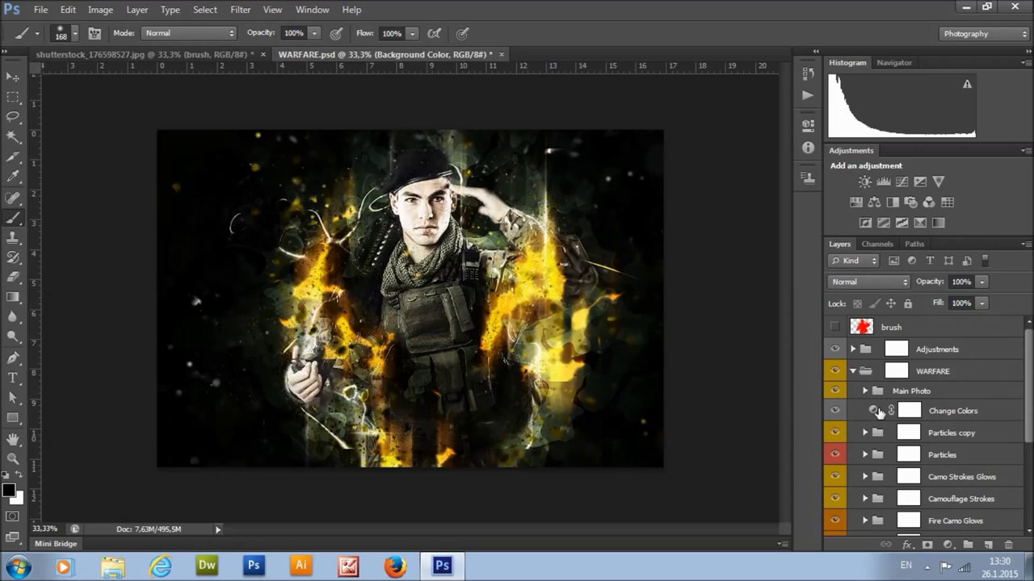
double_click(875, 411)
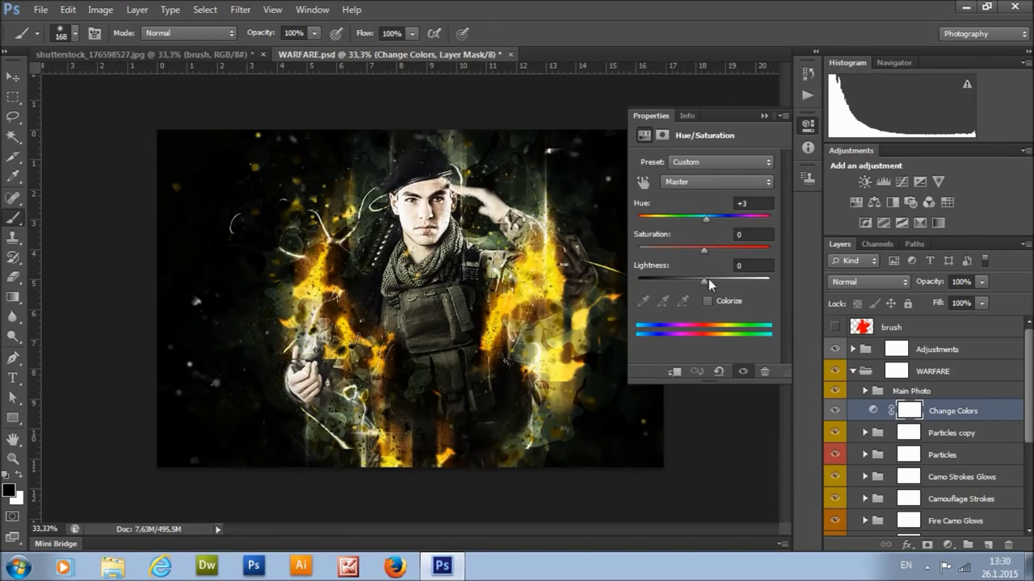
left_click_drag(696, 215, 697, 217)
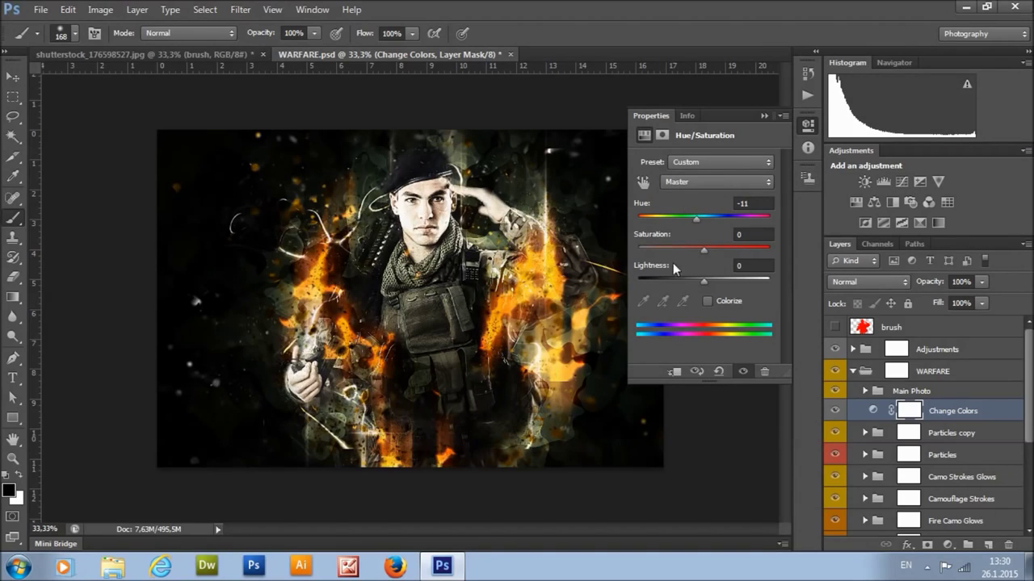
left_click(762, 117)
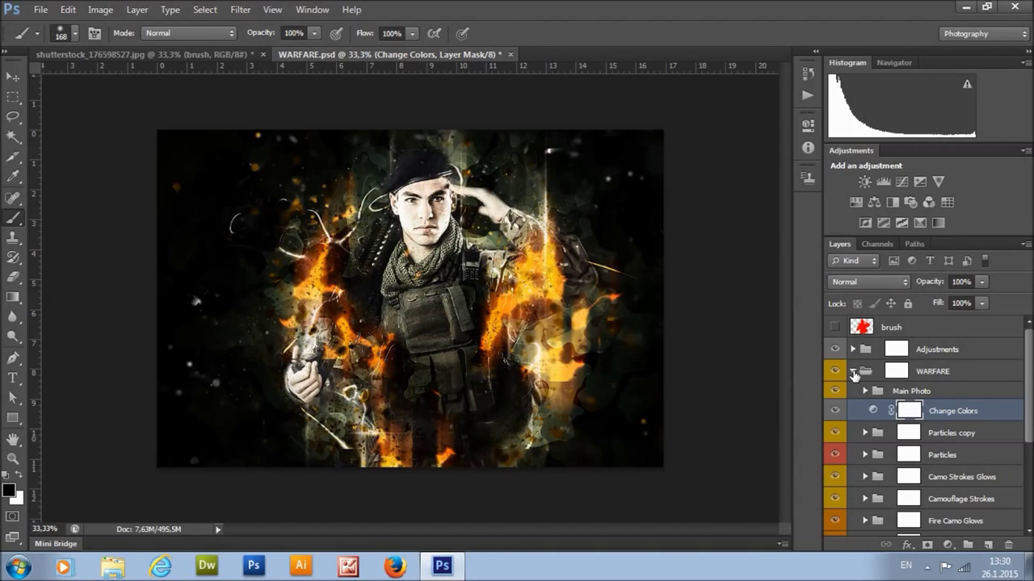
Step: Collapse the WARFARE group, expand Adjustments, and inspect the Add Sharpen effect by toggling its visibility and viewing the soldier up close
left_click(853, 372)
left_click(854, 350)
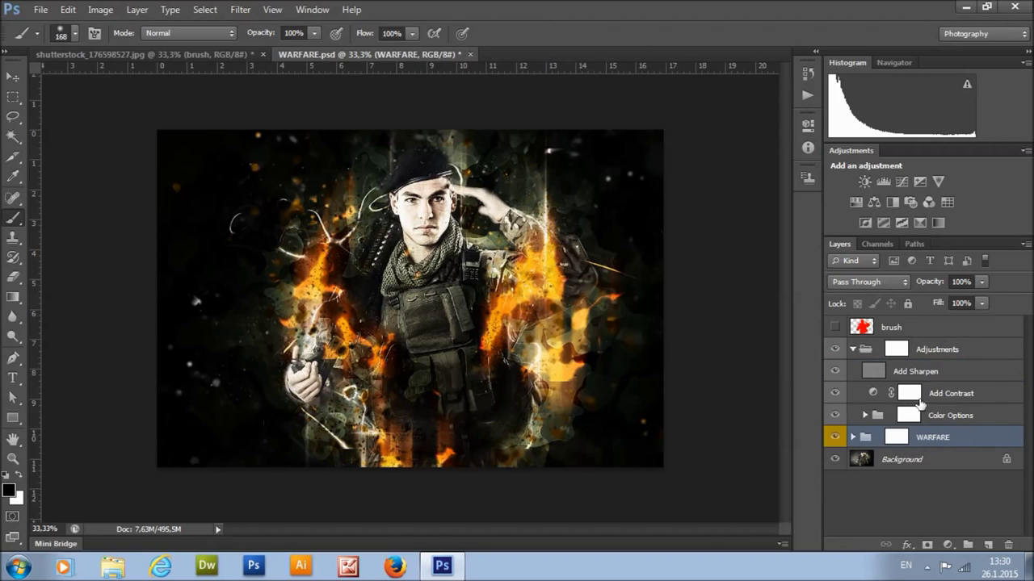
left_click(933, 375)
left_click(835, 372)
left_click(835, 372)
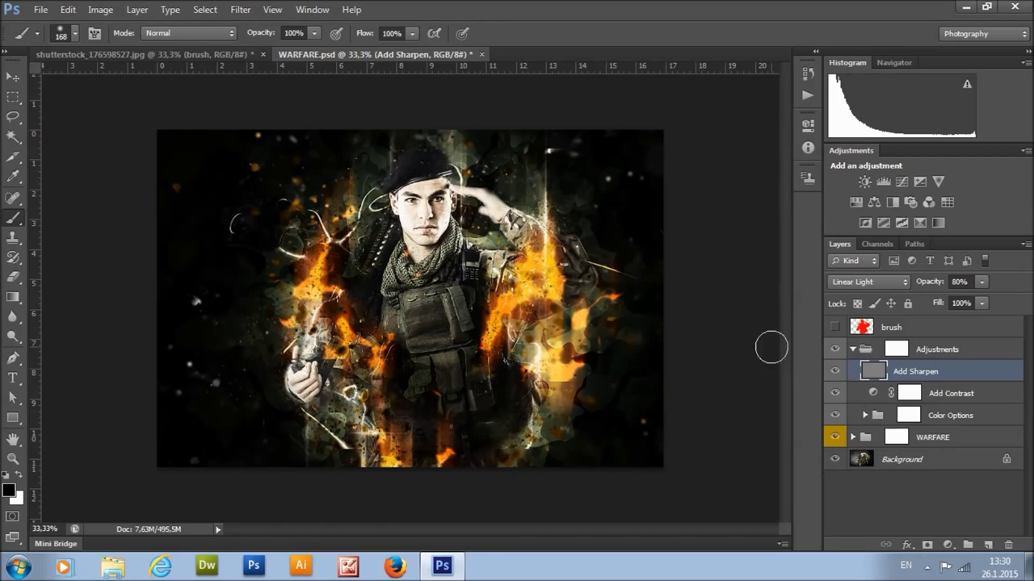
left_click(11, 459)
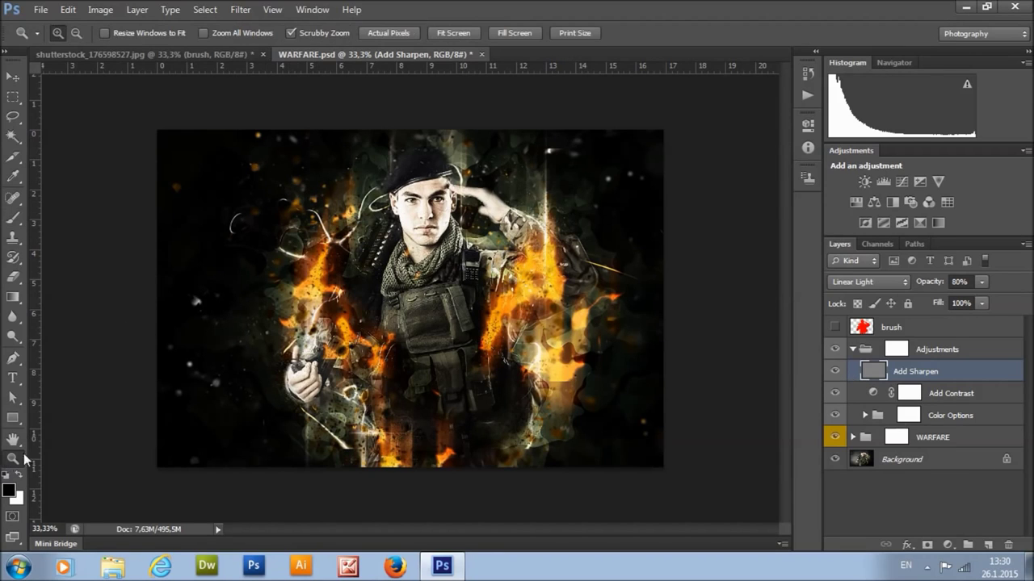
left_click(382, 129)
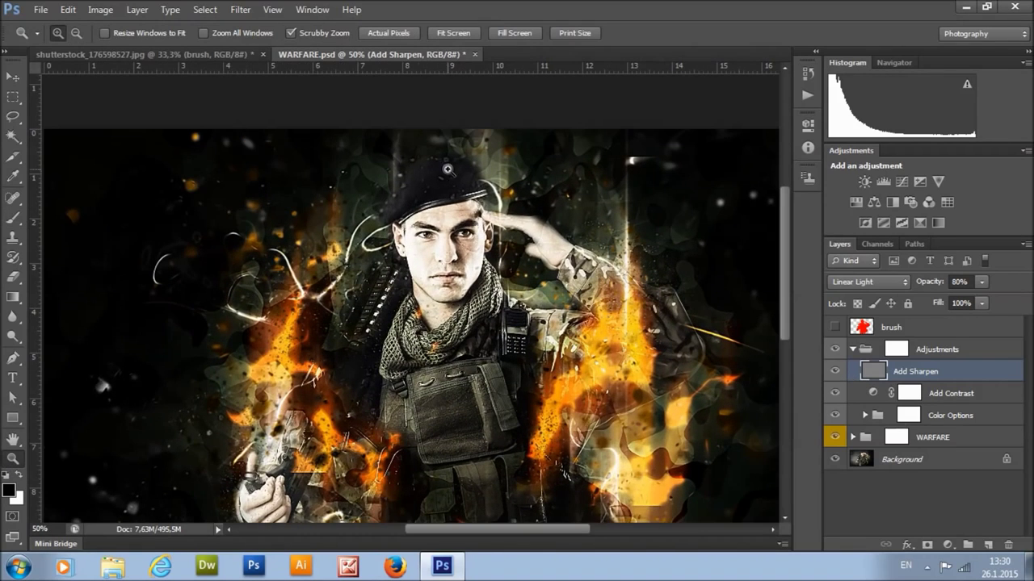
scroll(438, 174, "down", 2)
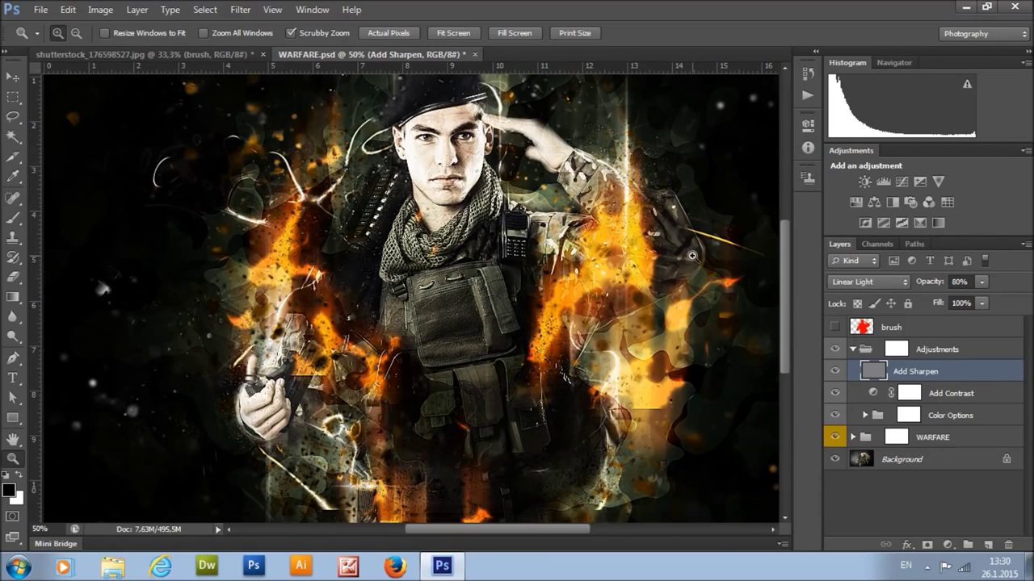
scroll(686, 255, "down", 1)
left_click(584, 167, "alt")
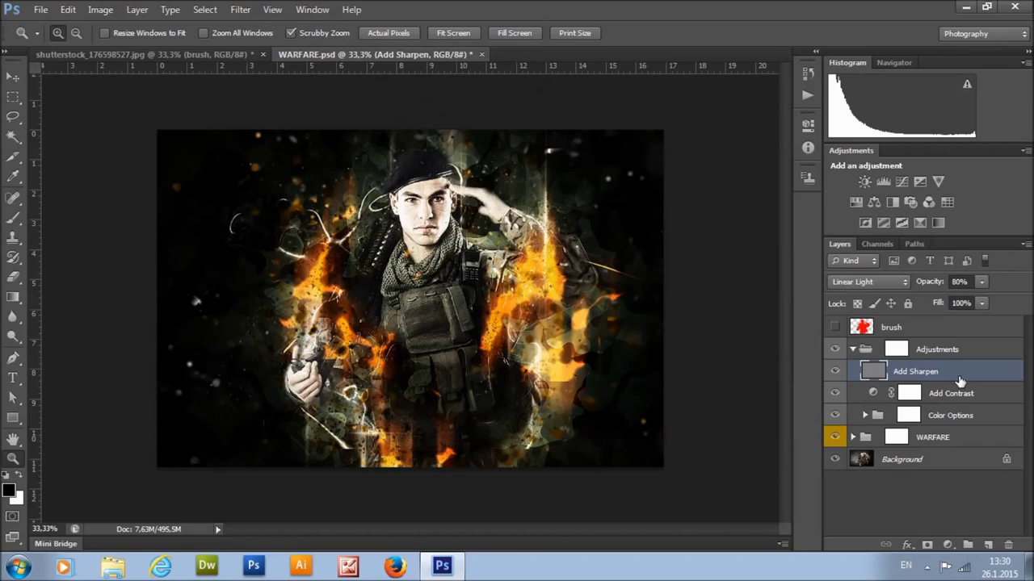
Step: Replace the Add Sharpen layer with a new layer filled with the merged artwork using Apply Image
key("Delete")
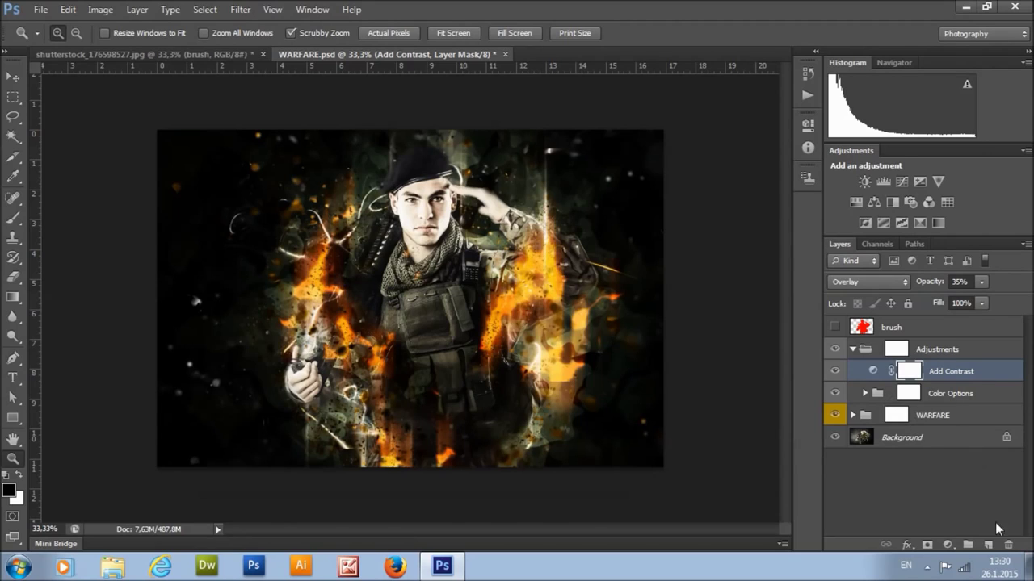
left_click(989, 546)
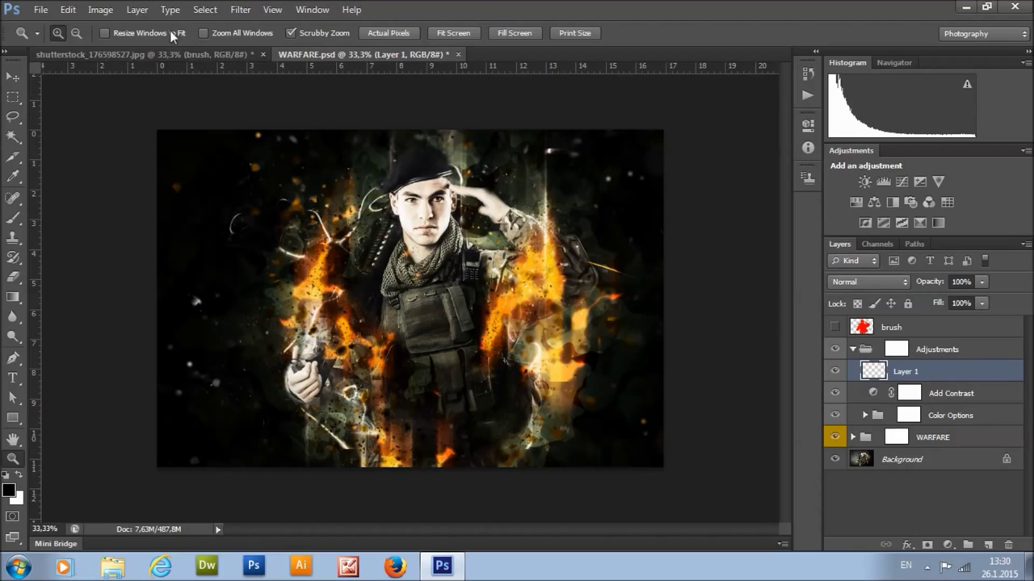
left_click(100, 9)
left_click(127, 227)
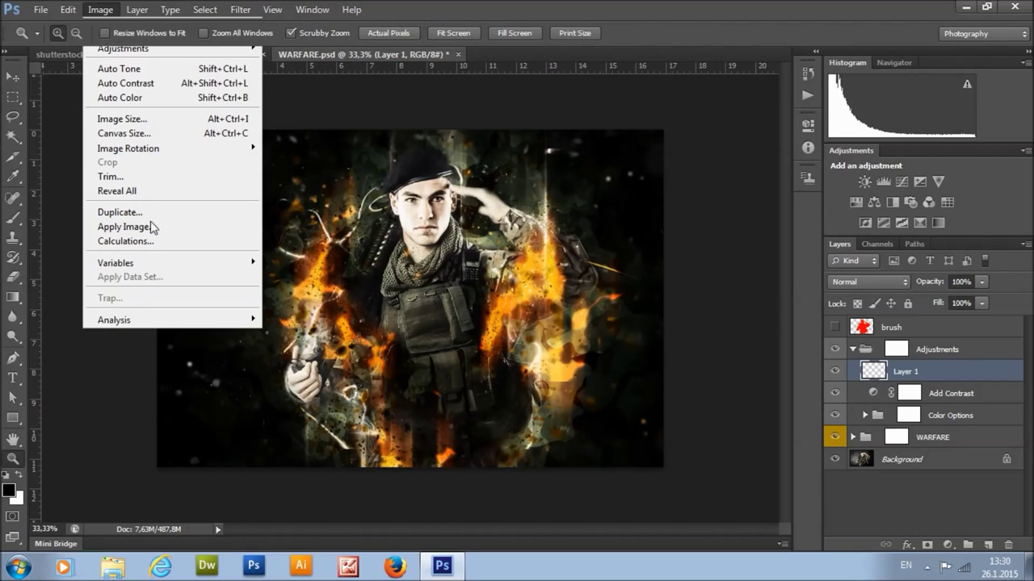
left_click(642, 152)
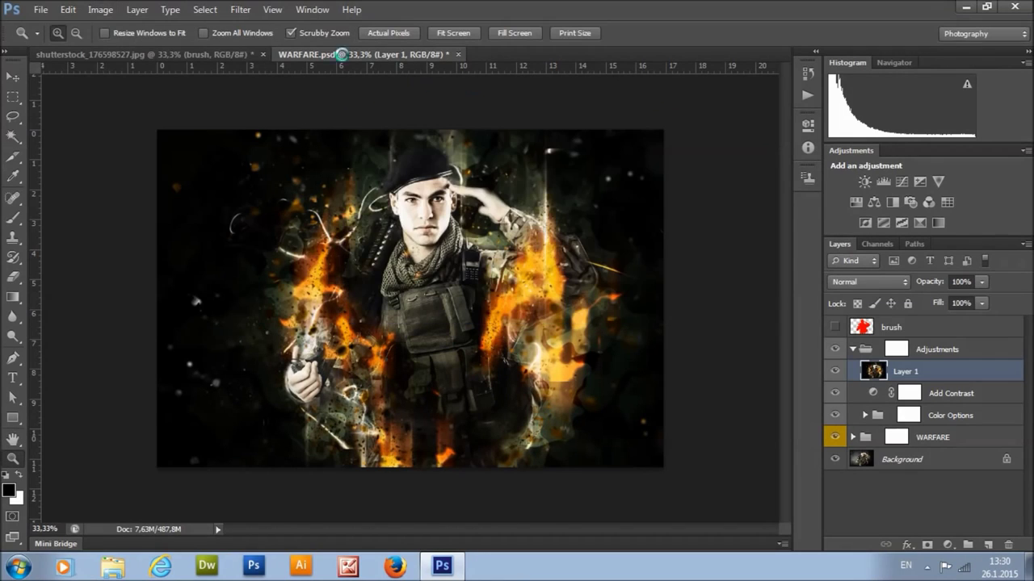
Step: Apply the High Pass filter to the merged layer with a radius of 2.0 pixels
left_click(240, 10)
left_click(240, 10)
left_click(240, 9)
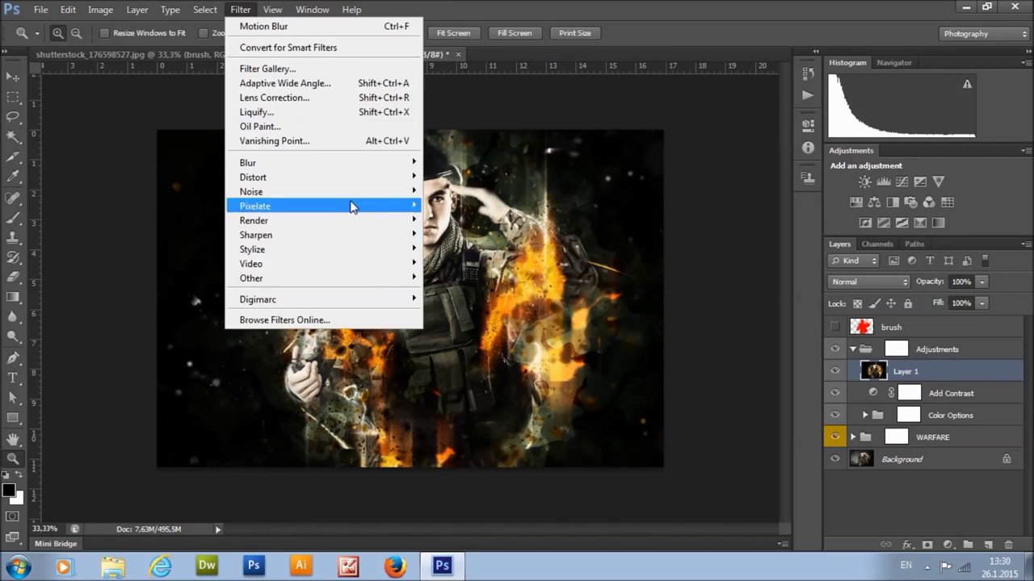
mouse_move(377, 279)
left_click(459, 292)
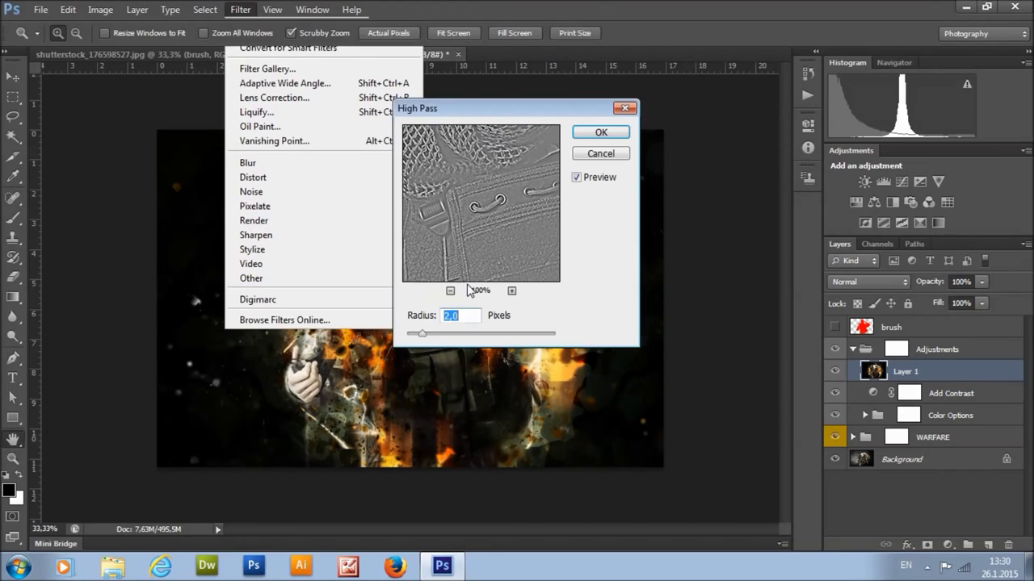
left_click(467, 318)
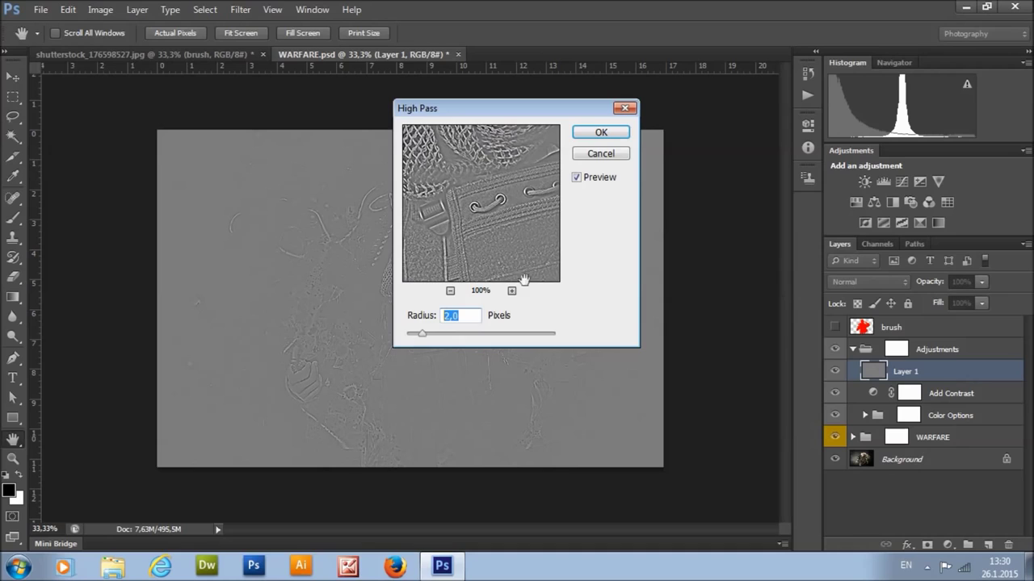
left_click(601, 132)
Step: Set the High Pass layer to Linear Light at 100% opacity, comparing the image with the layer hidden and with lower opacity
left_click(846, 282)
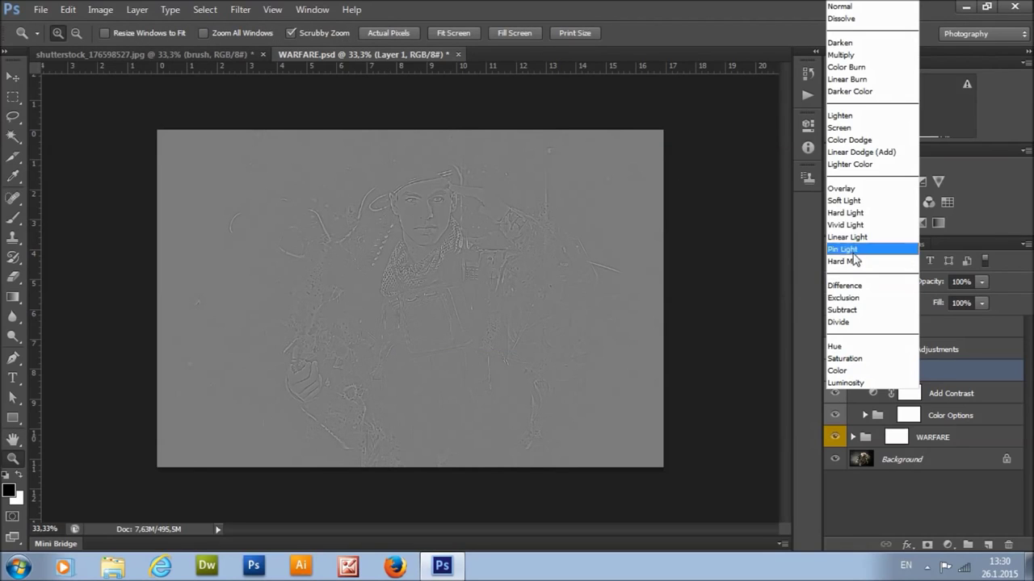
left_click(847, 236)
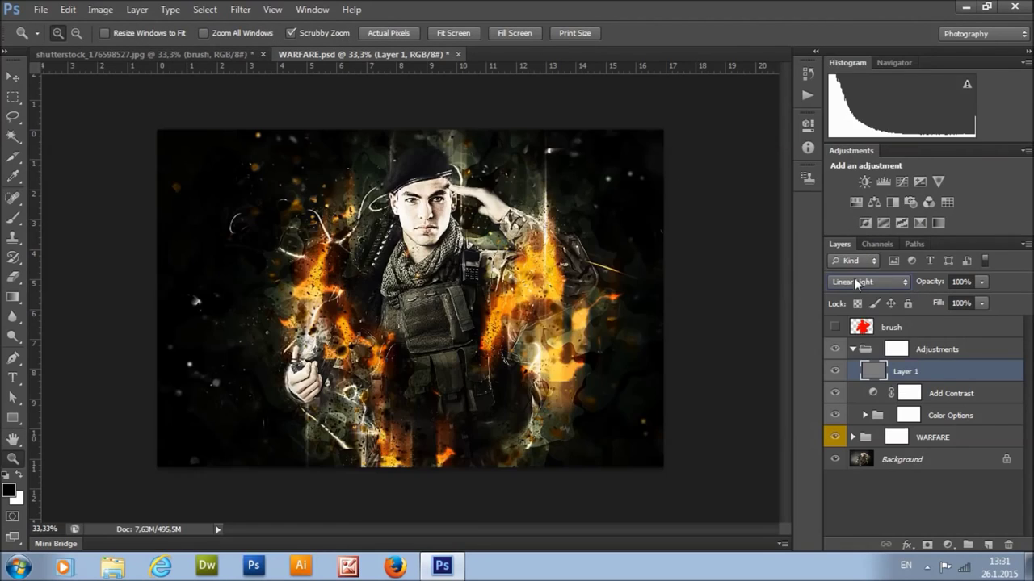
left_click(836, 371)
left_click(836, 371)
left_click(980, 282)
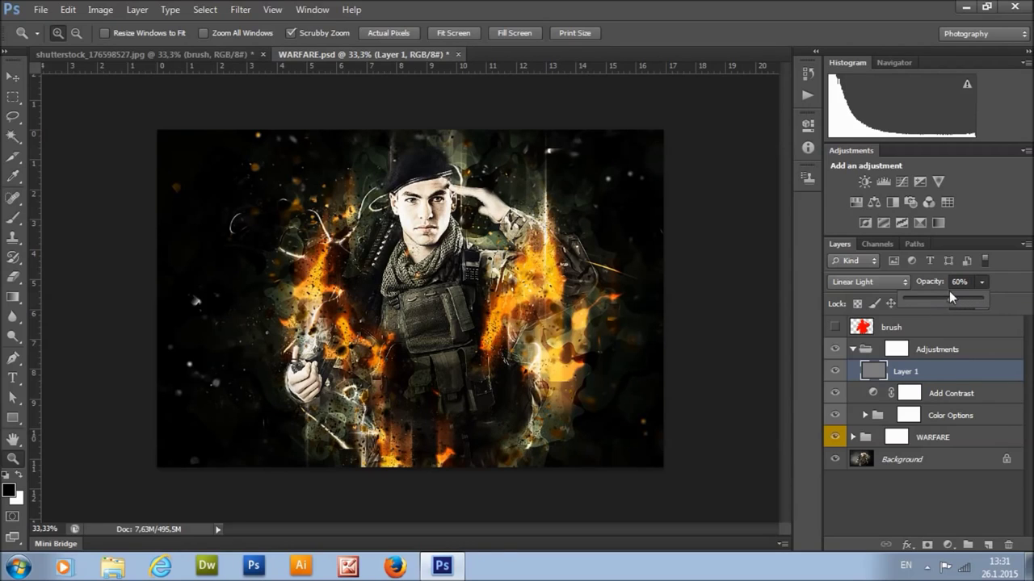
left_click_drag(946, 297, 991, 301)
Step: Collapse the Adjustments group, expand the WARFARE group, and select the Particles group's mask while reviewing the available masks
left_click(853, 351)
left_click(853, 350)
left_click(853, 371)
scroll(878, 365, "down", 2)
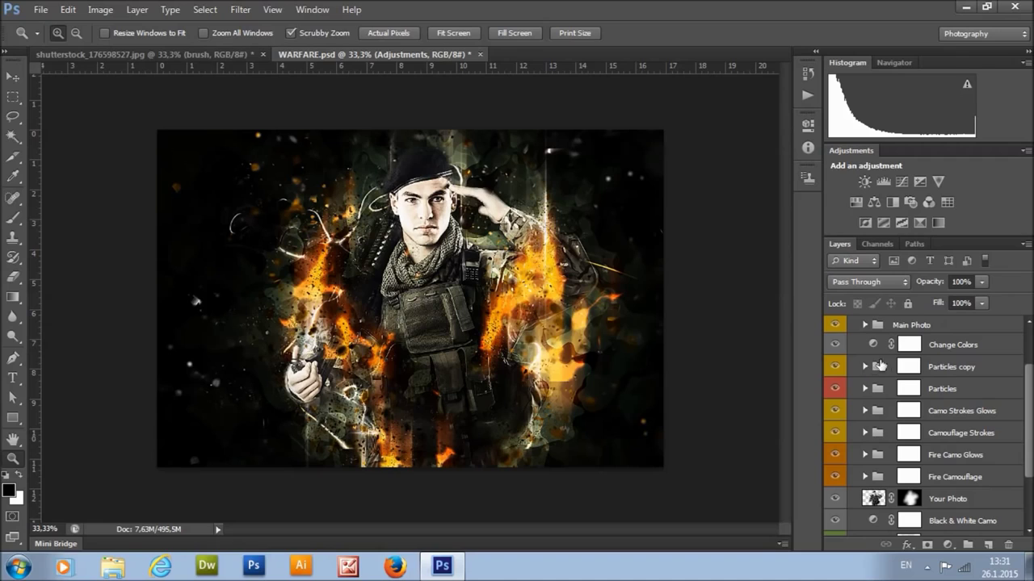
scroll(894, 370, "down", 1)
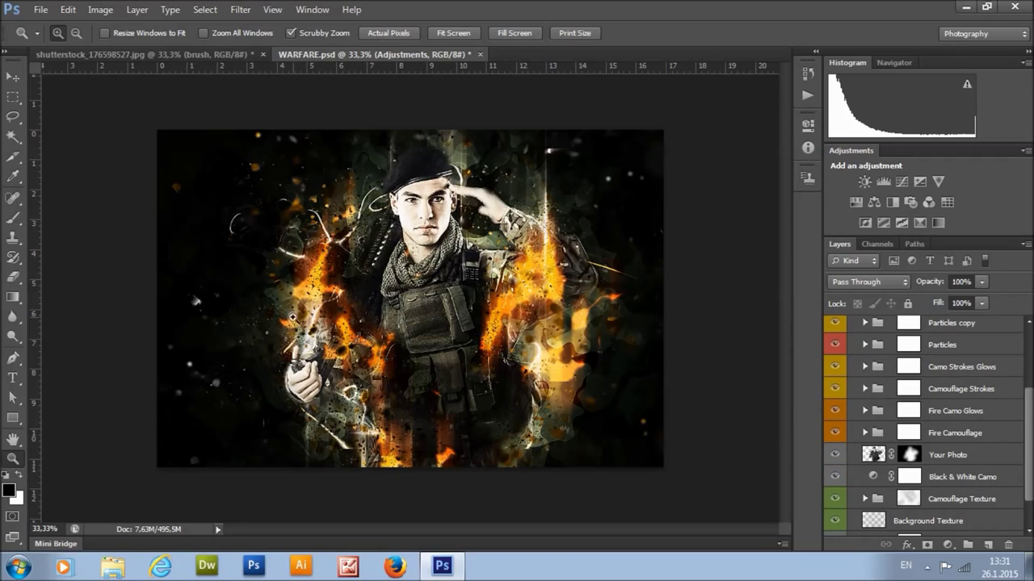
left_click(910, 348)
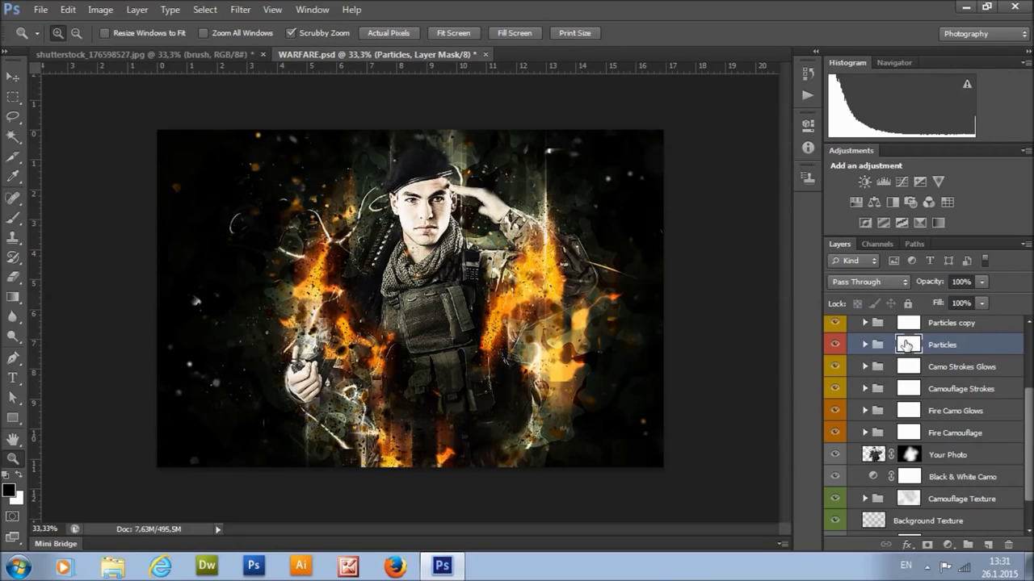
Step: Try hiding the flames by the soldier's lowered arm with black brush strokes on the Fire Camouflage group mask, and undo the painting
left_click(864, 433)
left_click(865, 435)
left_click(908, 433)
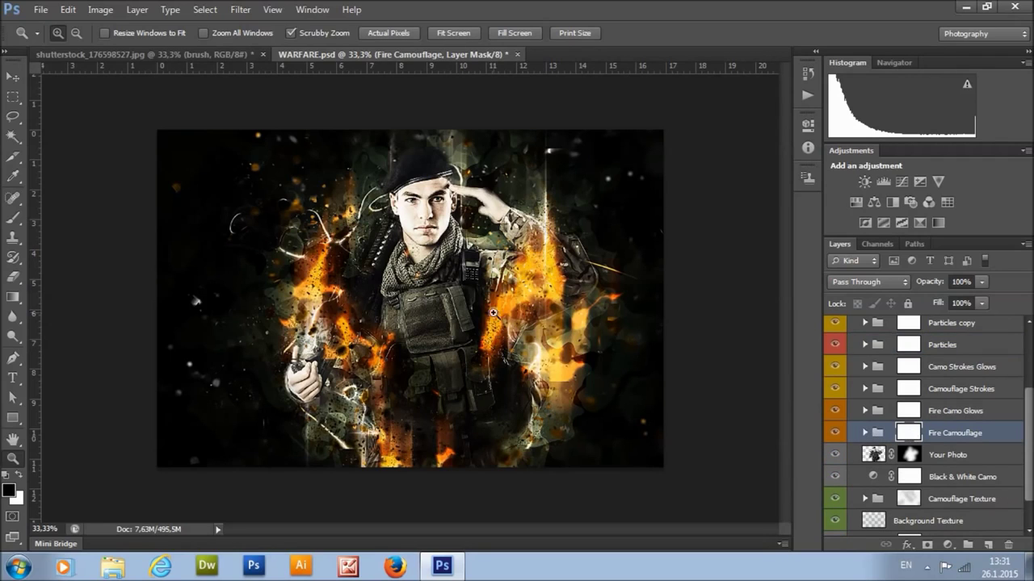
left_click(11, 216)
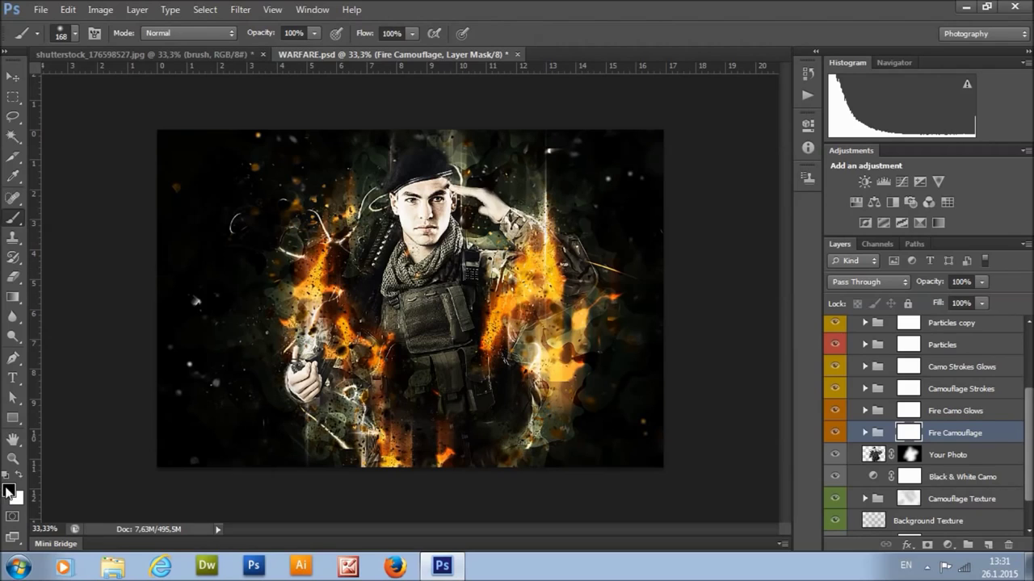
mouse_move(391, 368)
left_mouse_down()
mouse_move(387, 347)
mouse_move(344, 333)
mouse_move(331, 288)
mouse_move(310, 279)
mouse_move(332, 339)
left_mouse_up()
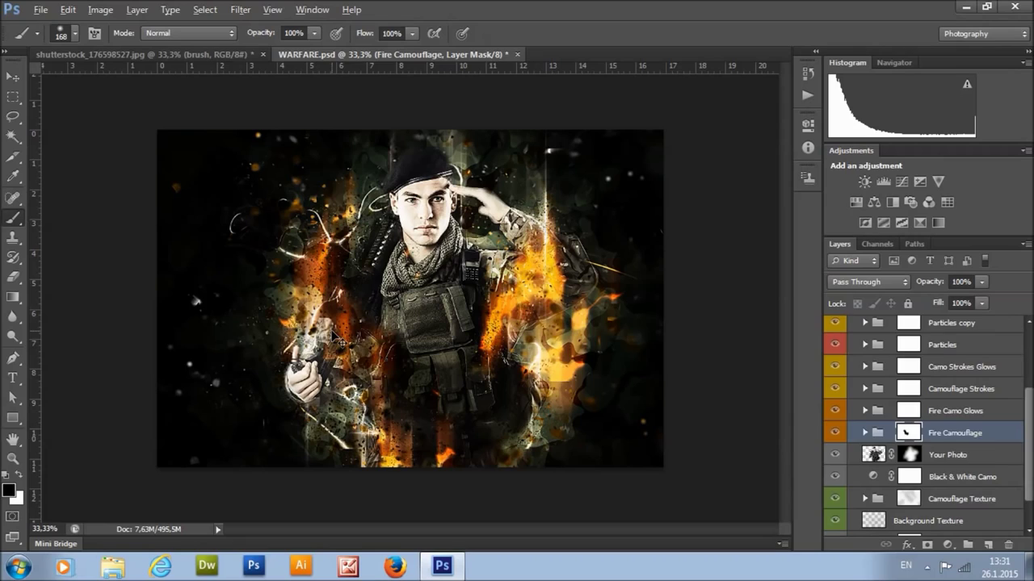
key("alt+period")
scroll(962, 452, "down", 2)
scroll(961, 427, "up", 2)
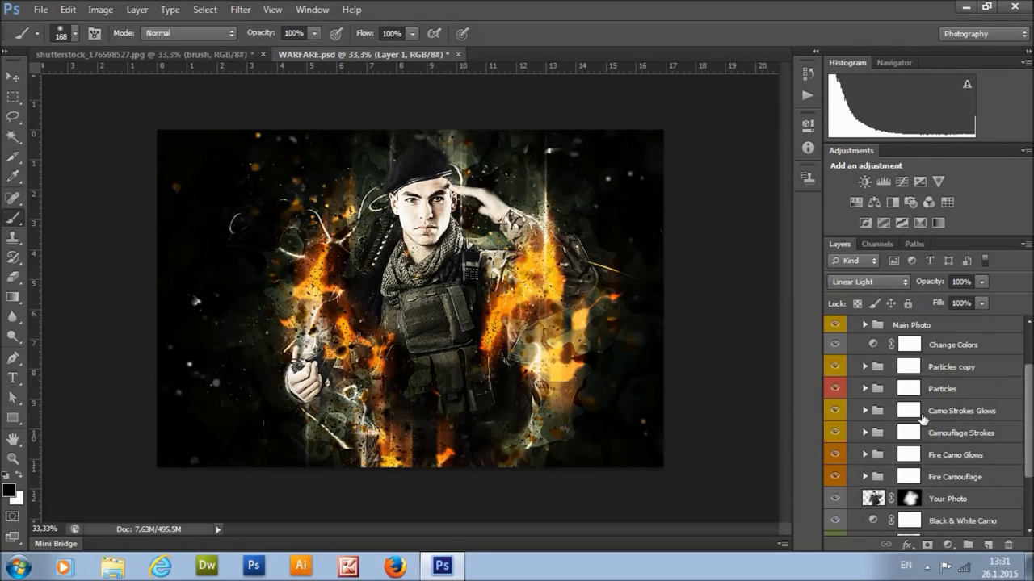
Step: On the Particles group mask, paint black over the particles beside the soldier's lowered hand, and restore them with white strokes
left_click(919, 413)
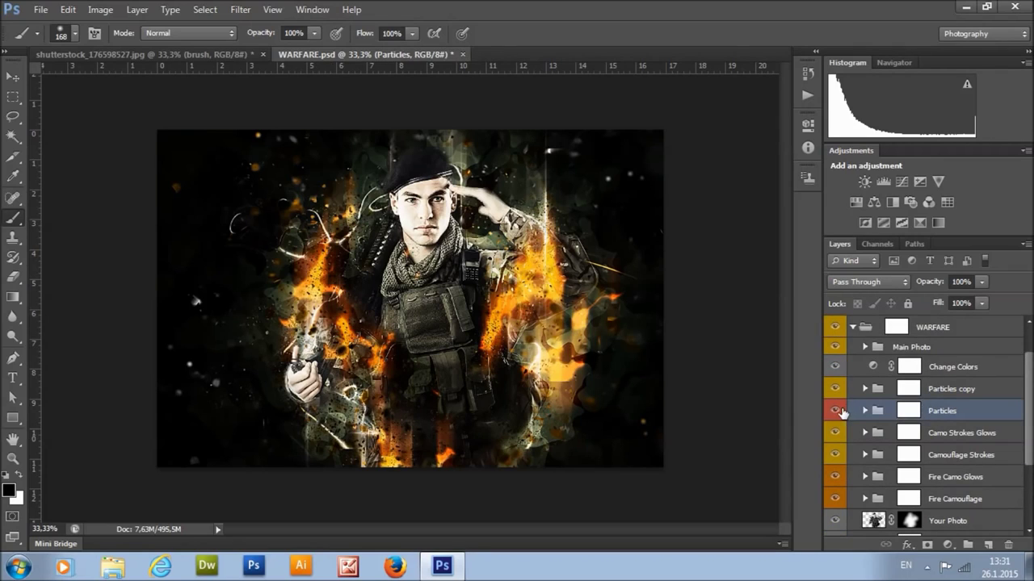
left_click(915, 410)
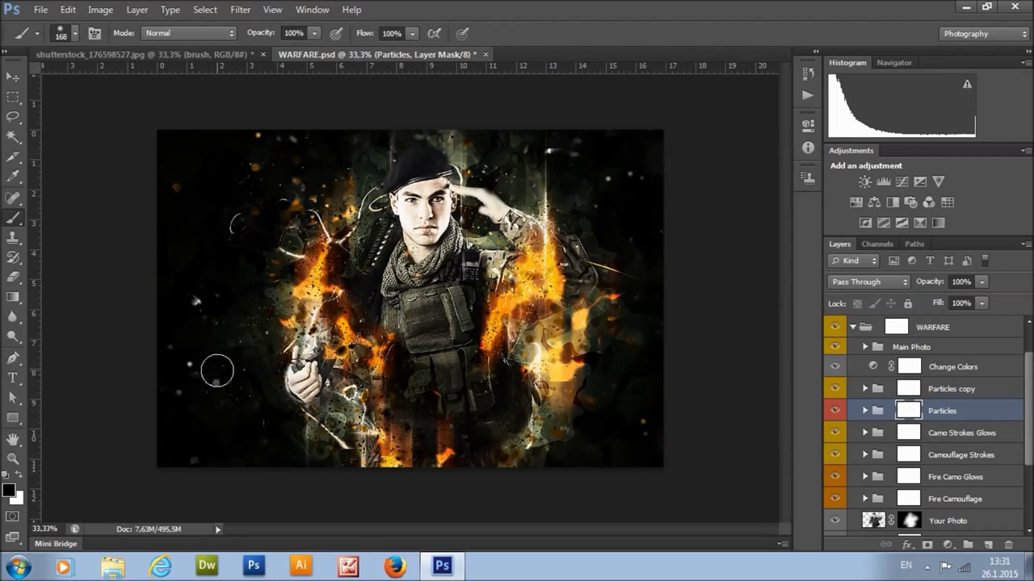
mouse_move(200, 389)
left_mouse_down()
mouse_move(204, 297)
mouse_move(215, 303)
mouse_move(226, 357)
left_mouse_up()
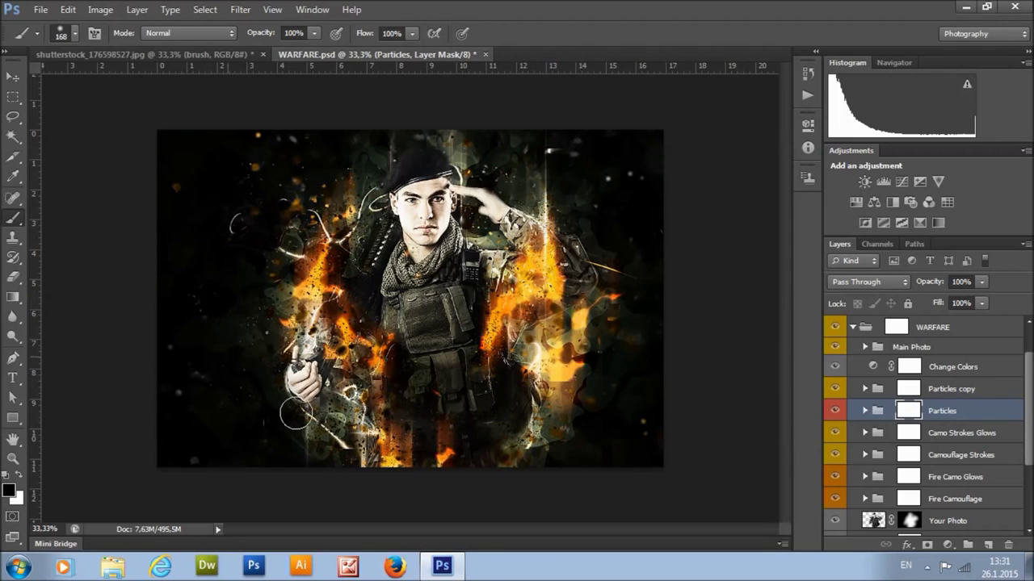
left_click(21, 481)
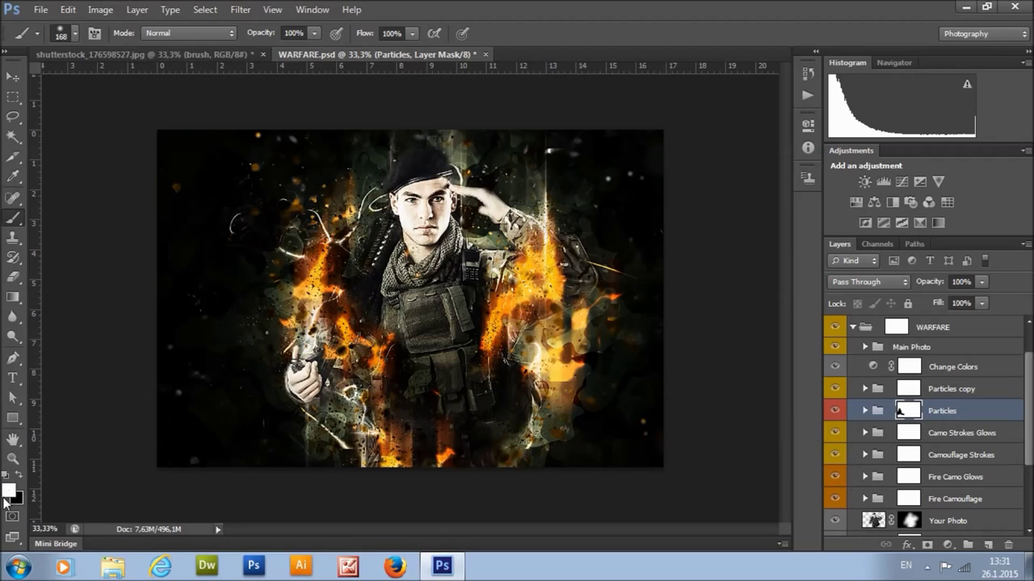
mouse_move(223, 436)
left_mouse_down()
mouse_move(231, 393)
mouse_move(216, 372)
mouse_move(268, 343)
mouse_move(255, 296)
left_mouse_up()
Step: On the Camouflage Strokes group mask, paint out the strokes near the shoulder of the lowered arm with black and restore them with white
left_click(905, 455)
left_click(835, 455)
left_click(835, 455)
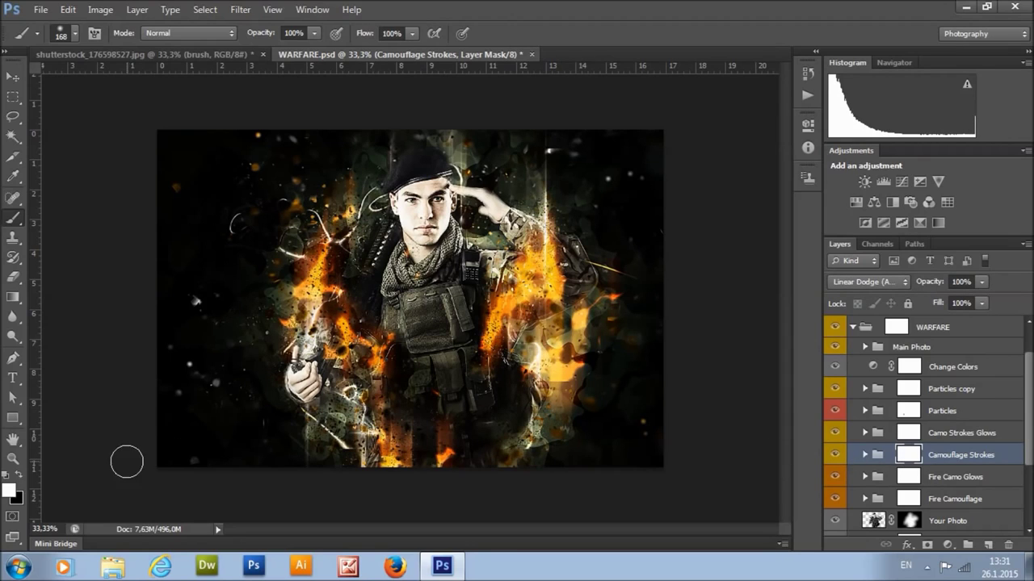
left_click(23, 475)
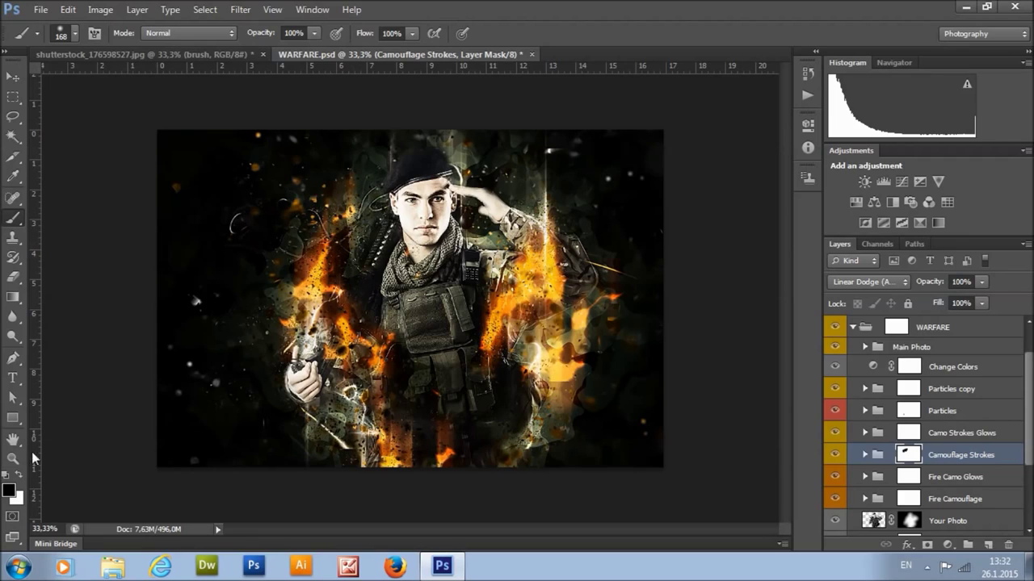
left_click(25, 476)
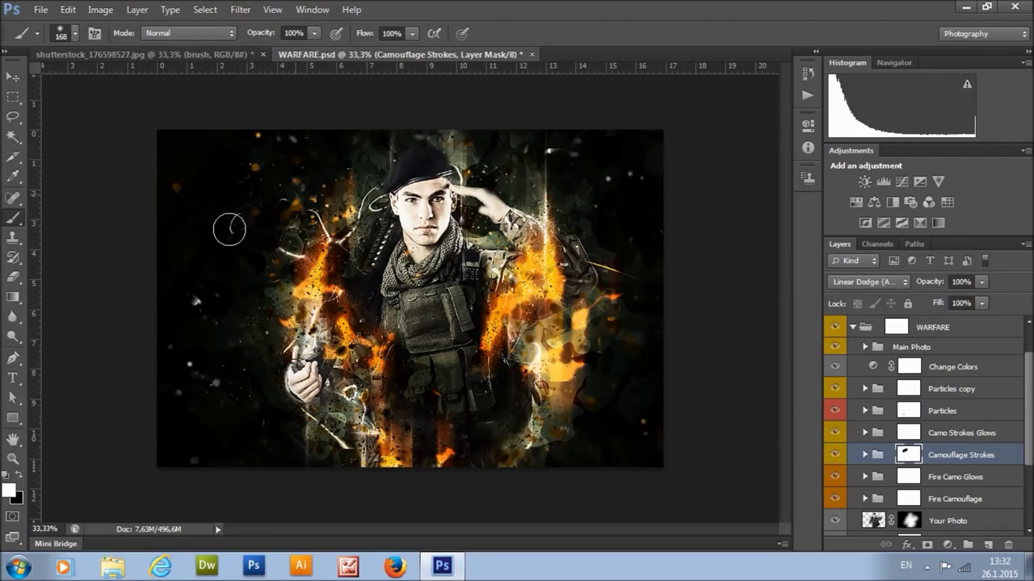
Step: Expand the Fire Camouflage group and move the fc 2 flames from beside the saluting arm onto the soldier's torso
scroll(973, 416, "down", 1)
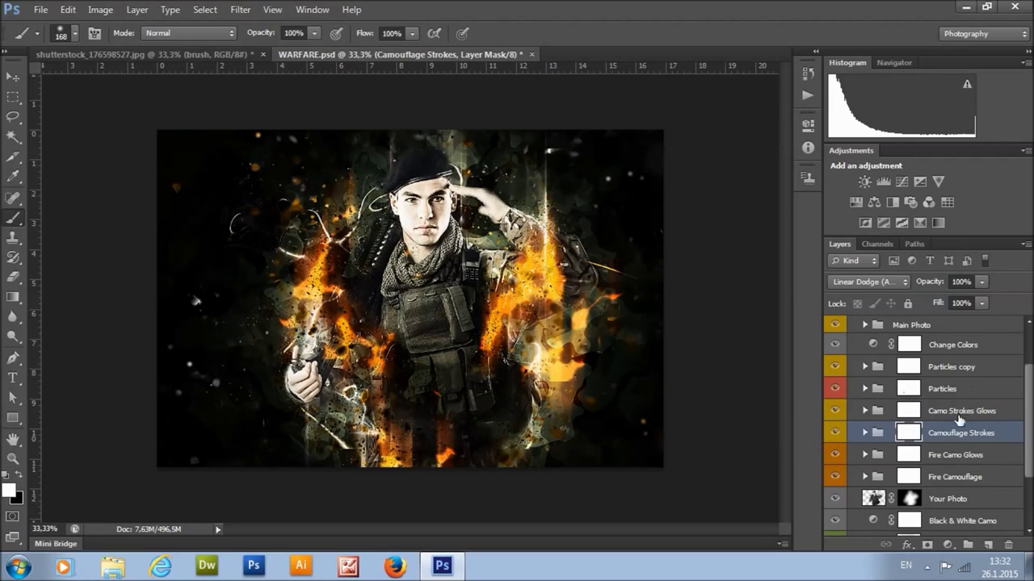
left_click(866, 477)
scroll(930, 433, "down", 6)
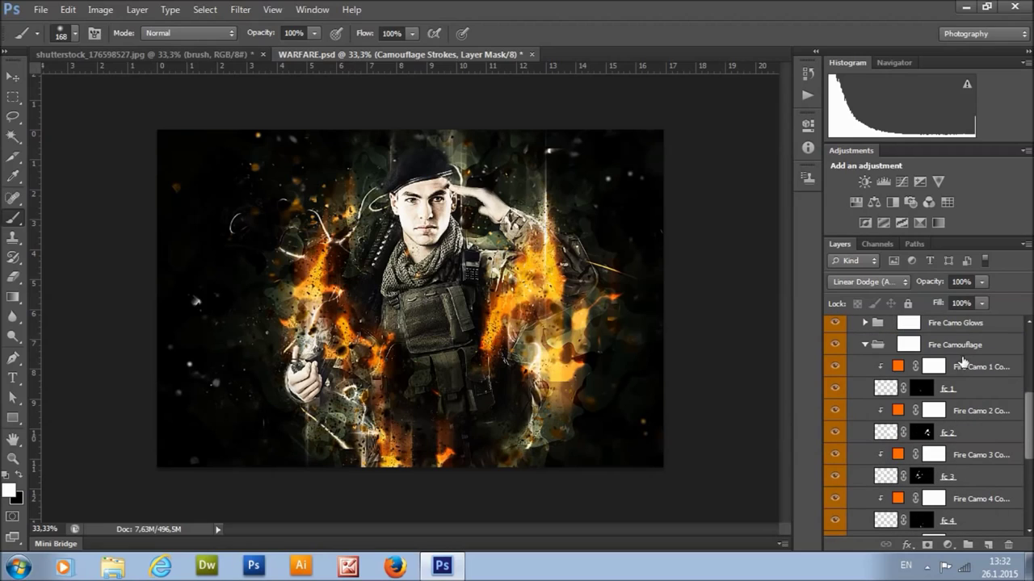
left_click(969, 432)
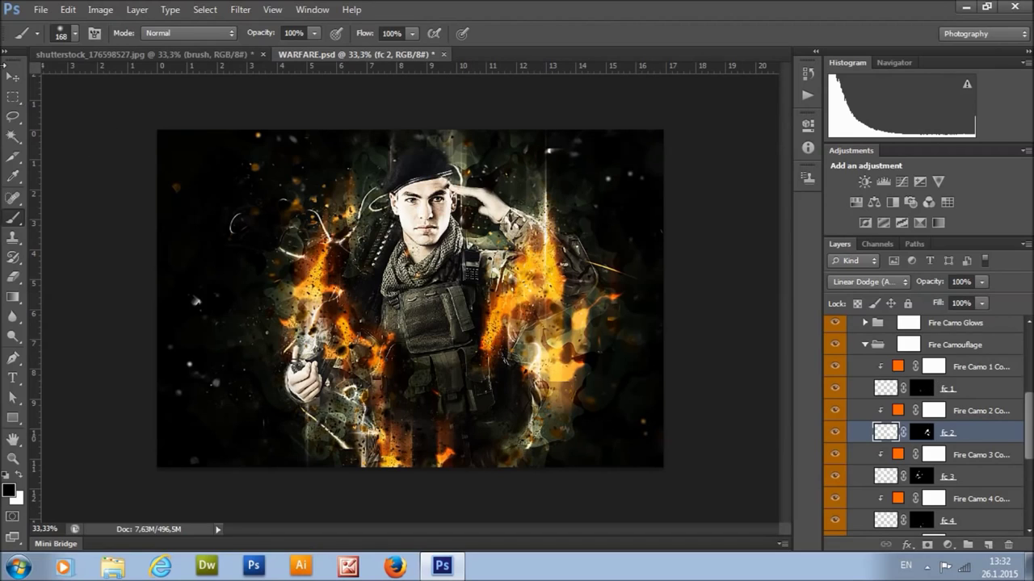
key("v")
left_click_drag(523, 367, 507, 380)
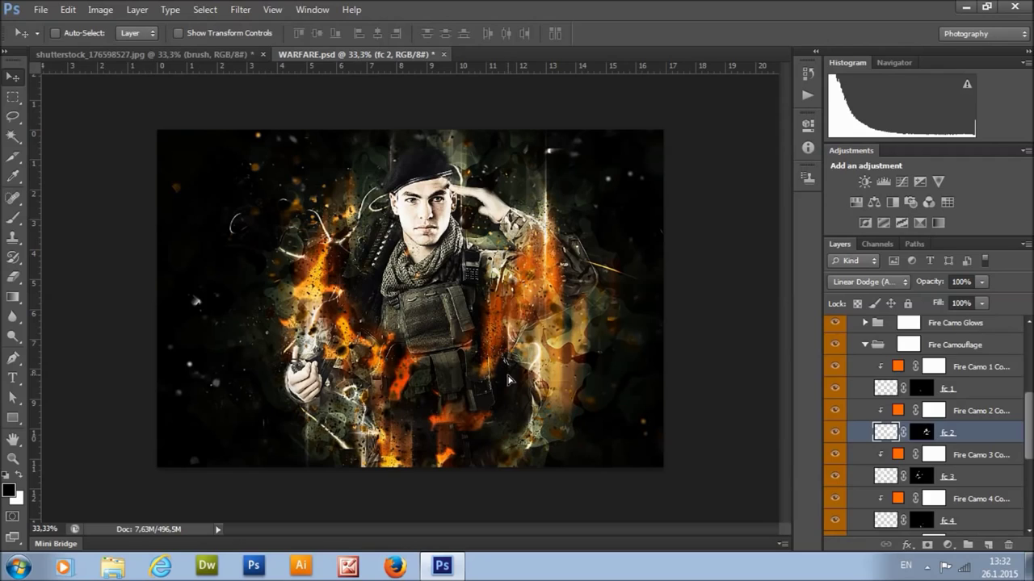
Step: On the Reveal Your Photo mask, paint black over the vest to expose flames and white below the saluting arm to reveal the uniform
scroll(901, 388, "up", 5)
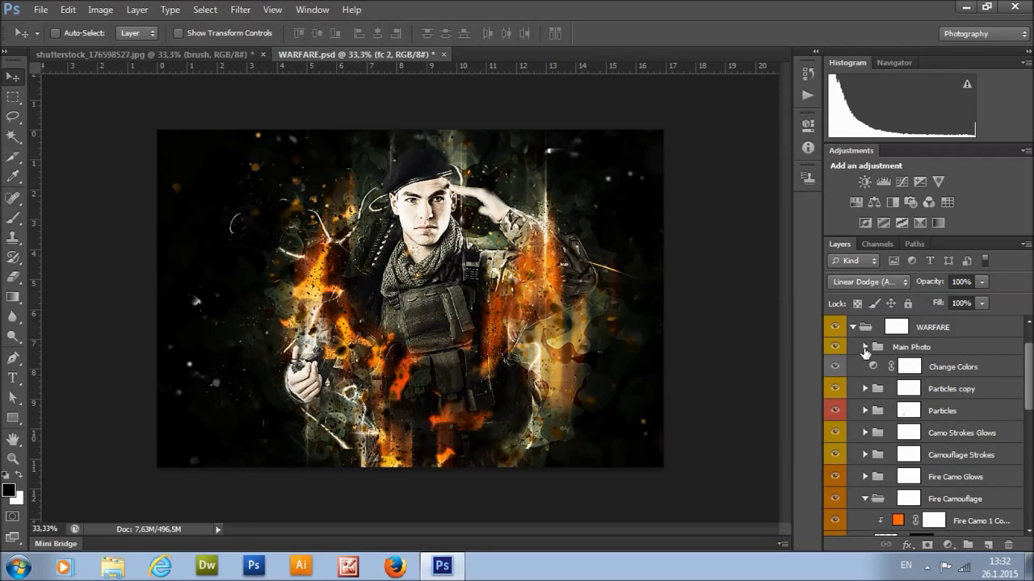
left_click(865, 347)
left_click(921, 411)
key("b")
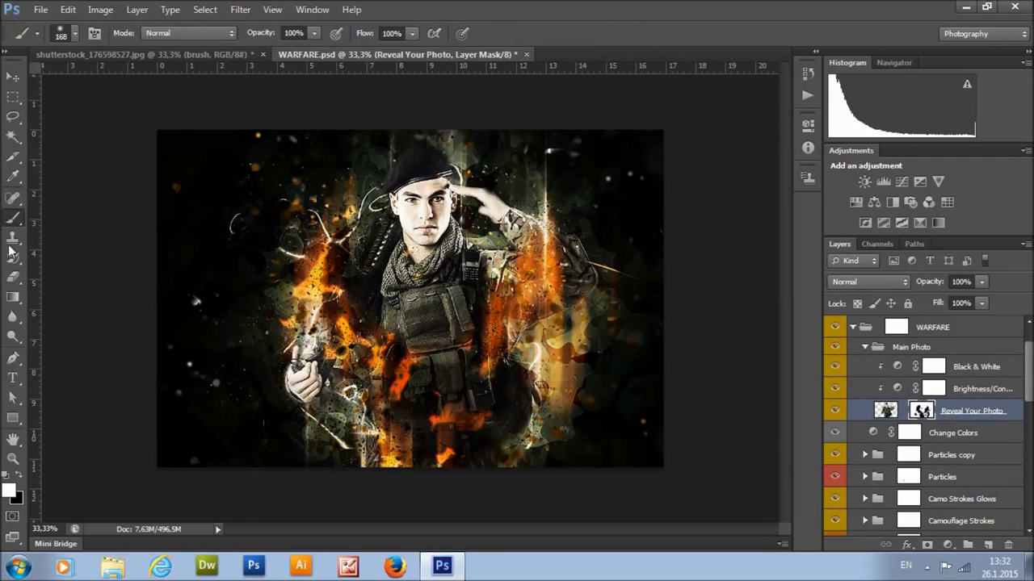
left_click(18, 480)
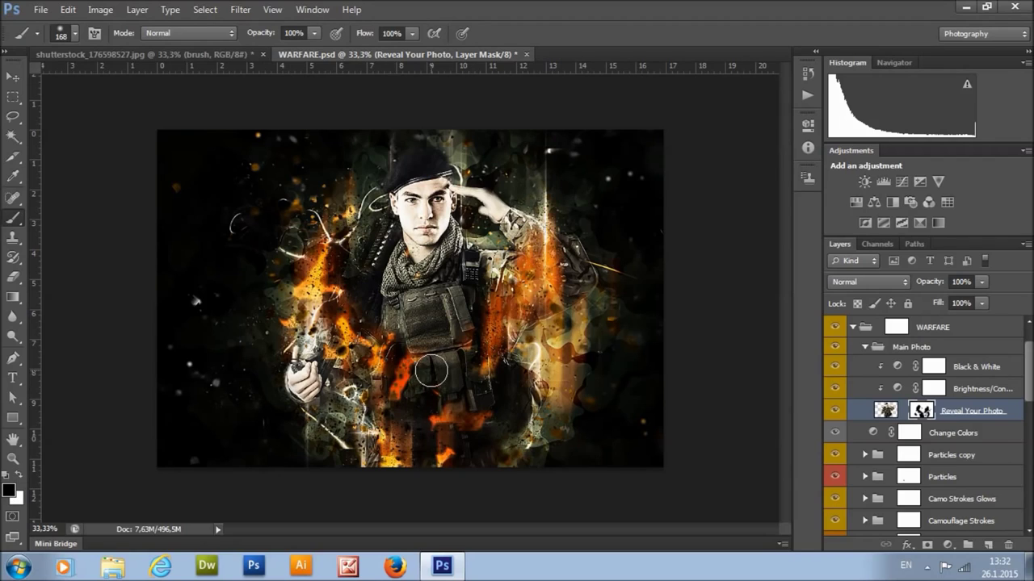
mouse_move(434, 345)
left_mouse_down()
mouse_move(431, 319)
mouse_move(455, 300)
mouse_move(457, 336)
mouse_move(448, 326)
mouse_move(439, 340)
mouse_move(445, 320)
mouse_move(453, 330)
mouse_move(449, 305)
mouse_move(454, 346)
left_mouse_up()
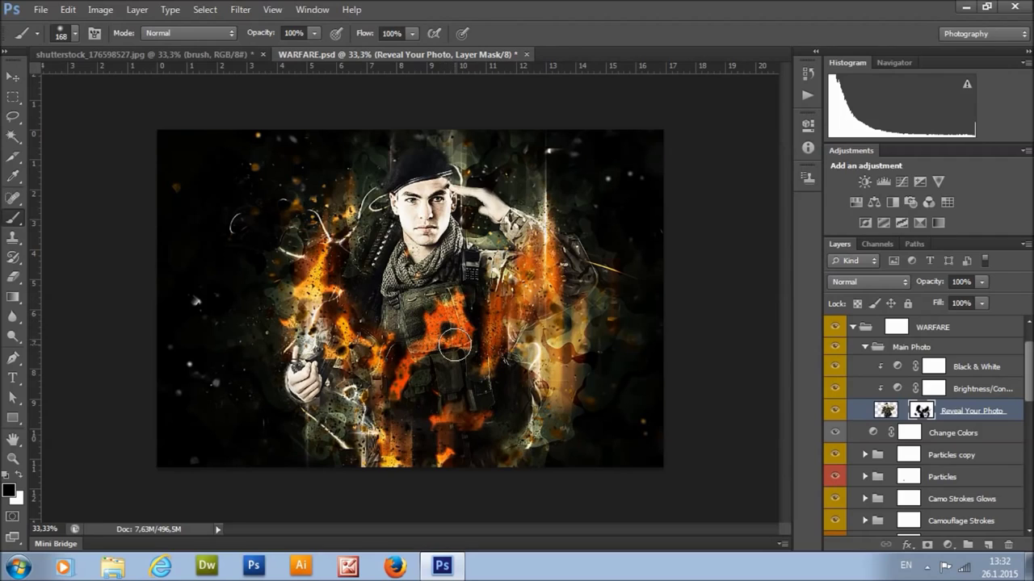
left_click(21, 476)
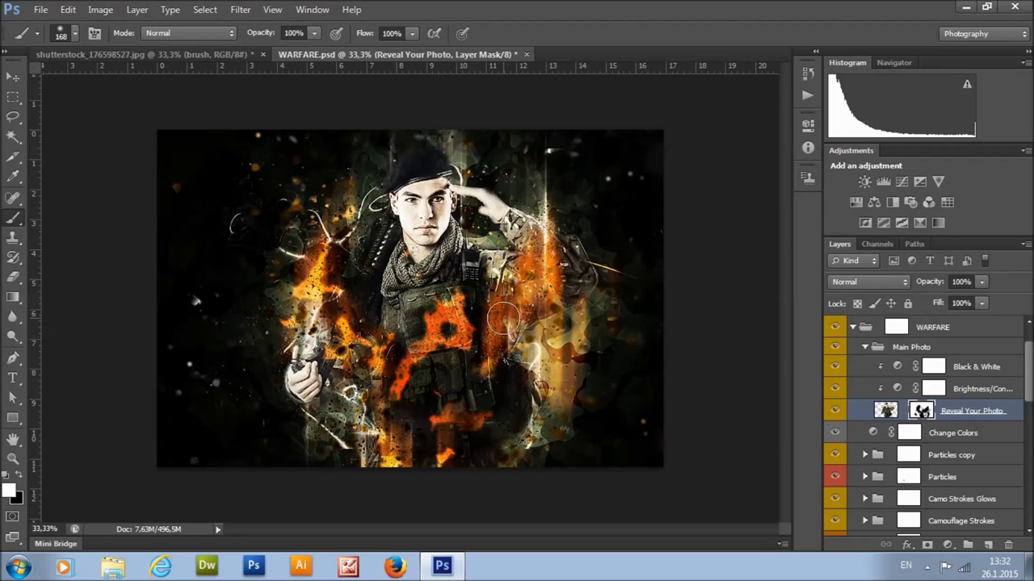
mouse_move(495, 300)
left_mouse_down()
mouse_move(522, 290)
mouse_move(526, 276)
mouse_move(493, 355)
left_mouse_up()
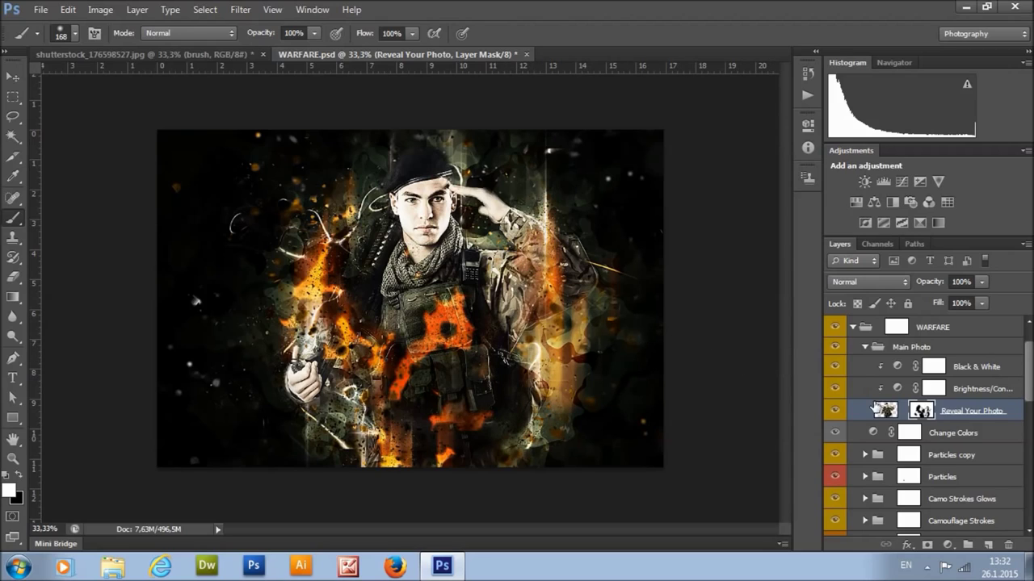
Step: Duplicate the fc 2 layer together with its Fire Camo 2 color fill and merge the two copies into one layer
scroll(872, 408, "down", 4)
scroll(951, 433, "down", 2)
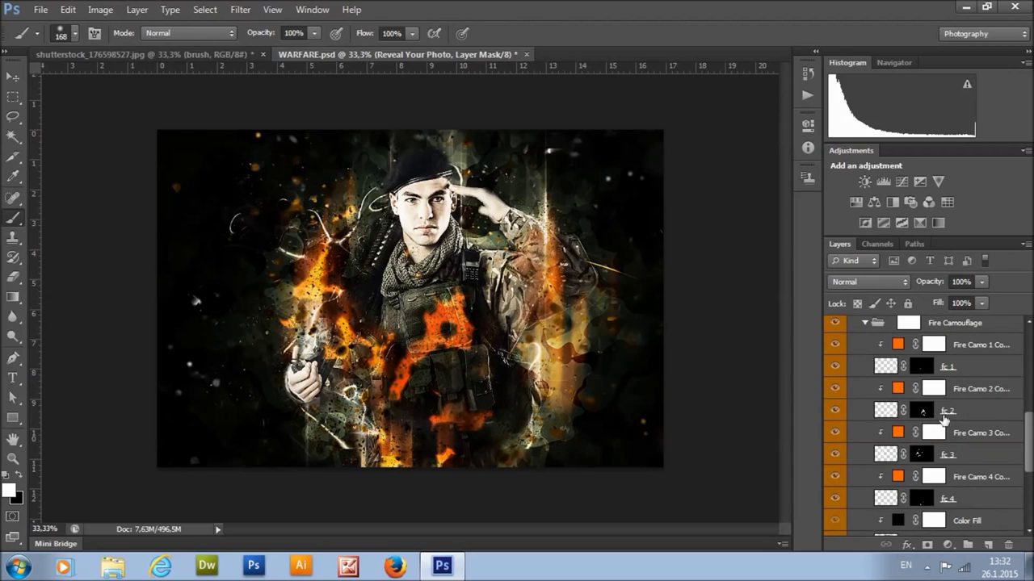
left_click(949, 412)
left_click_drag(457, 408, 423, 328)
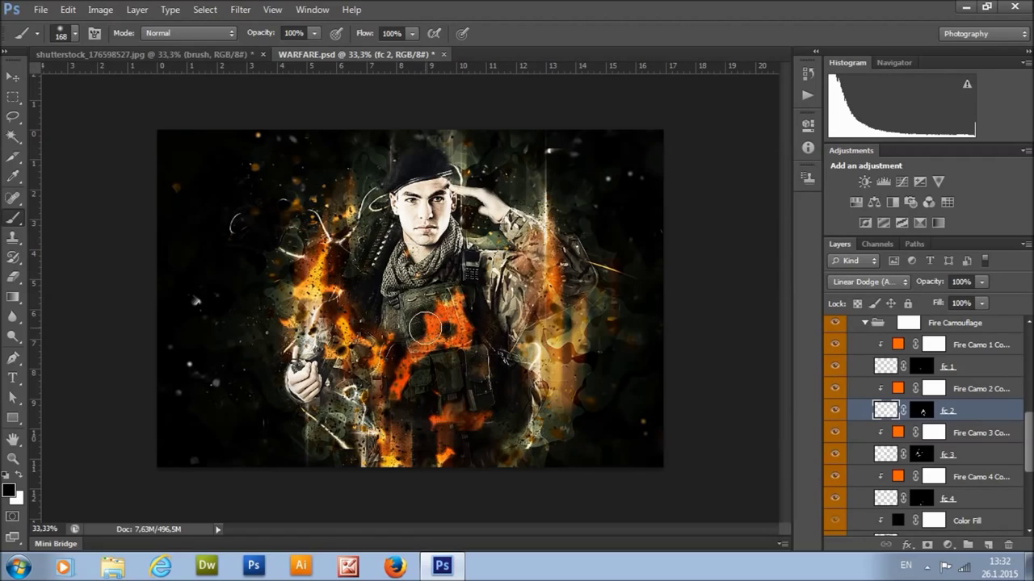
left_click(13, 76)
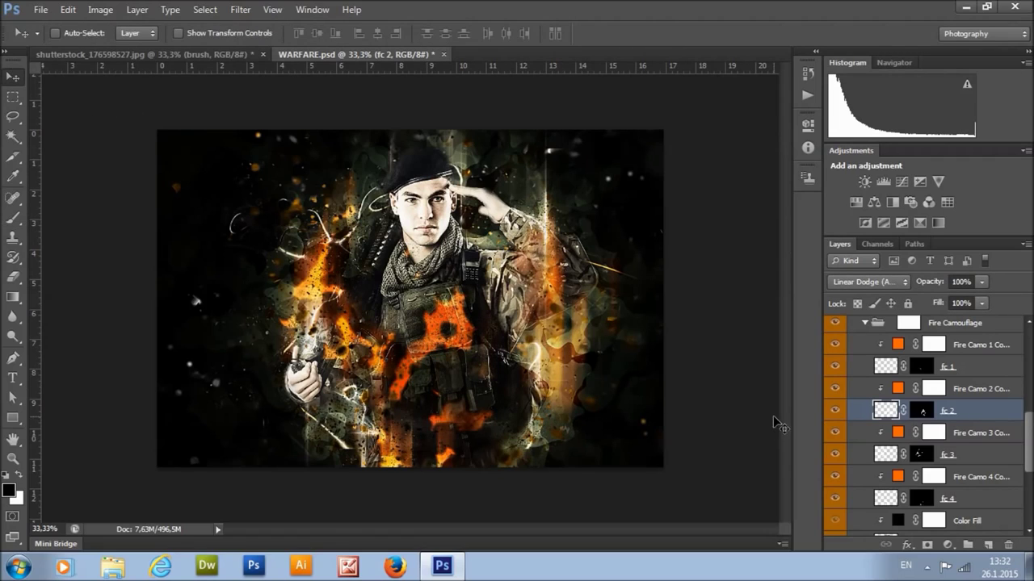
left_click(984, 396, "shift")
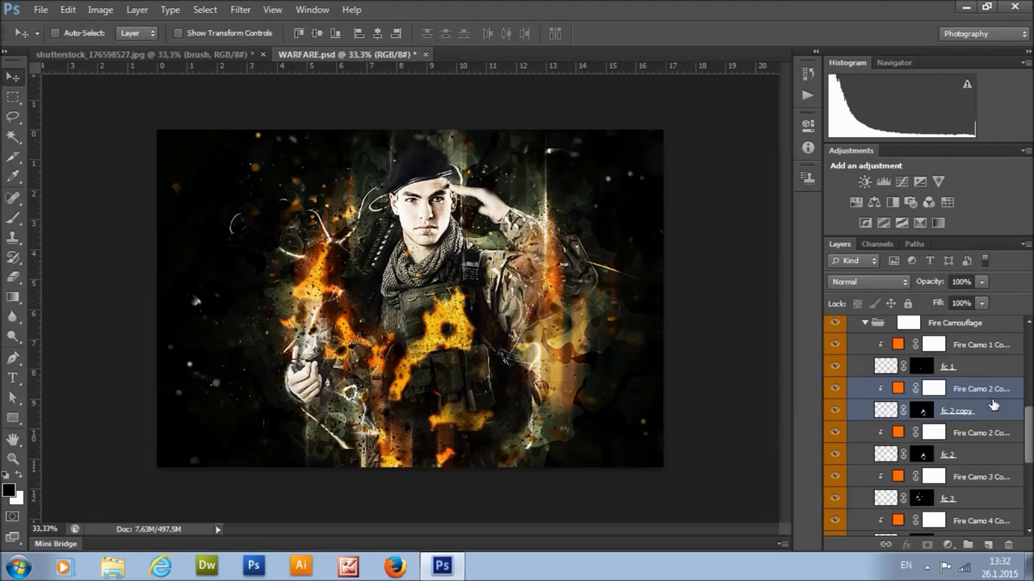
right_click(993, 406)
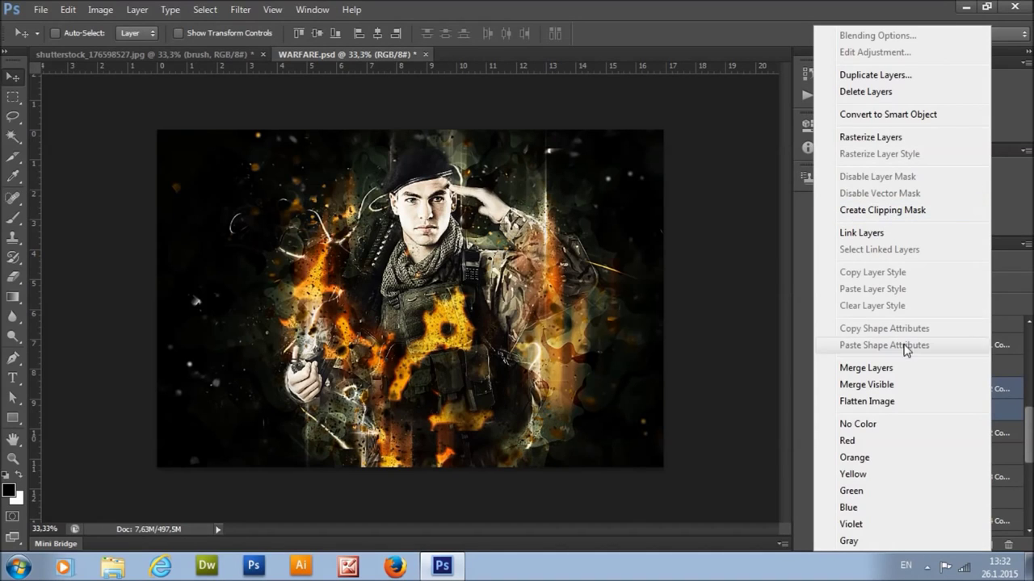
left_click(892, 369)
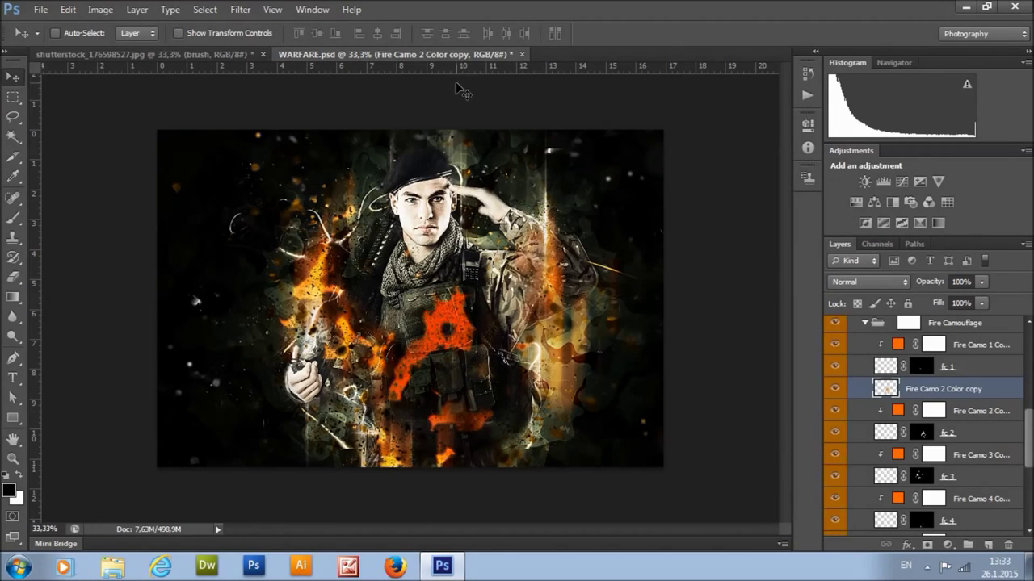
Step: Apply a Motion Blur with a 90° angle and 300 pixels distance to the merged Fire Camo 2 copy
left_click(243, 9)
mouse_move(307, 163)
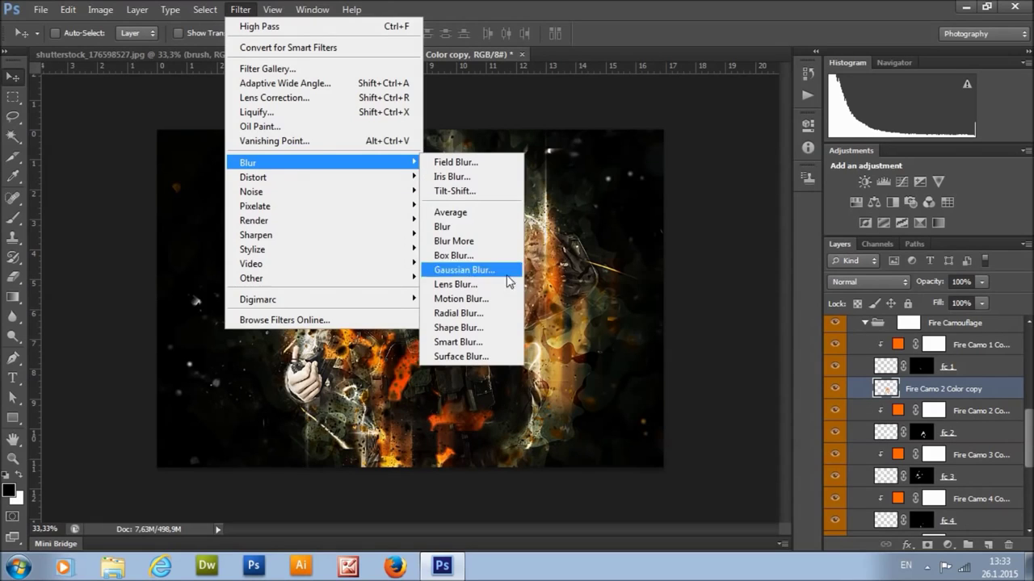
left_click(494, 305)
left_click_drag(503, 110, 664, 120)
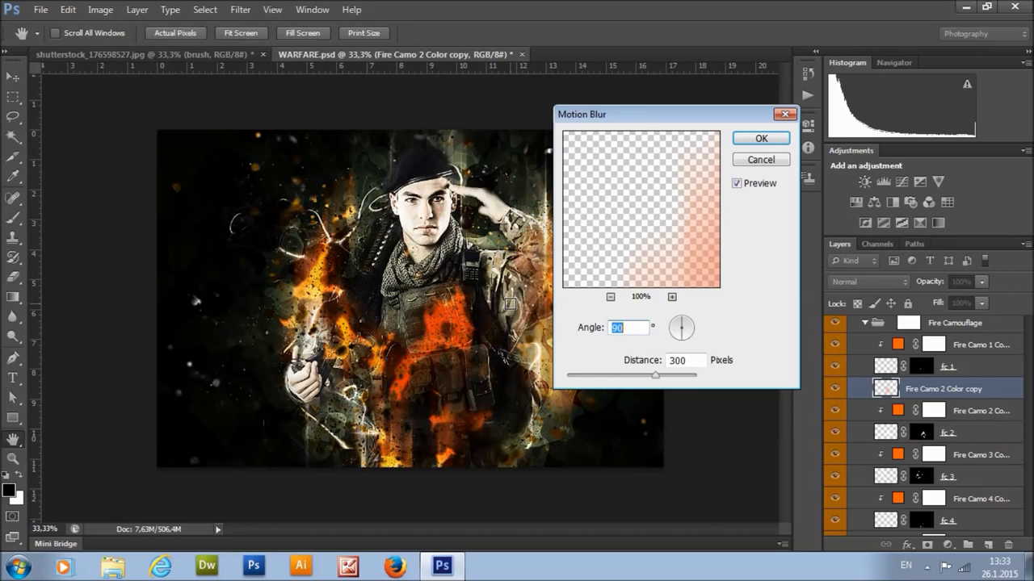
type("60")
double_click(618, 333)
double_click(683, 361)
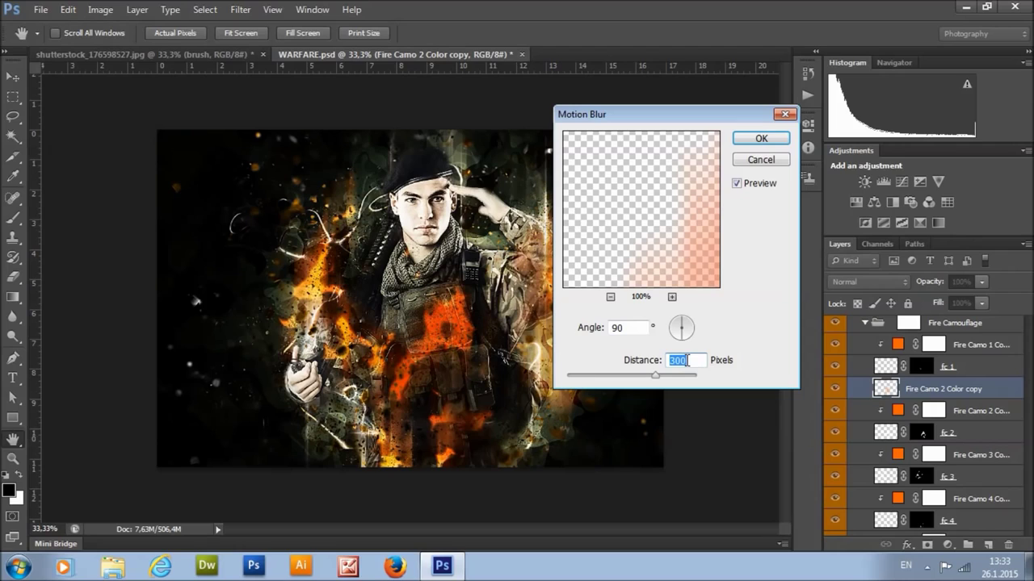
left_click(760, 140)
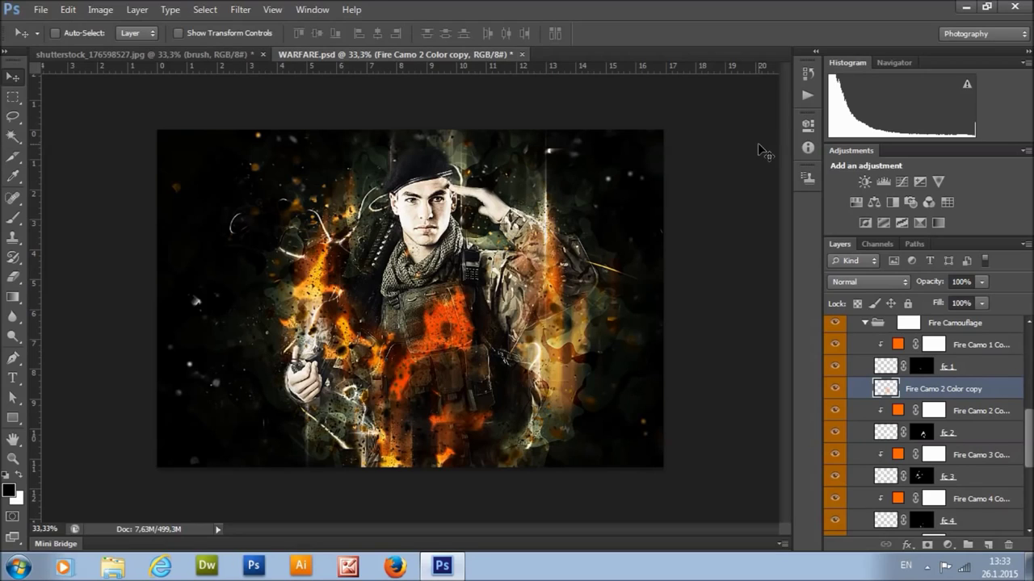
left_click(210, 8)
left_click(240, 9)
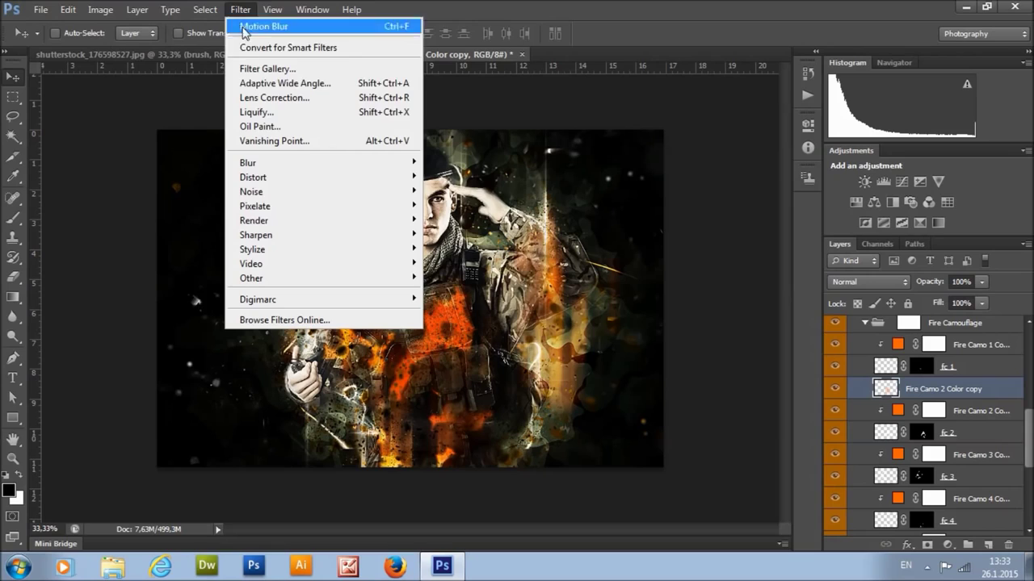
mouse_move(321, 164)
left_click(457, 271)
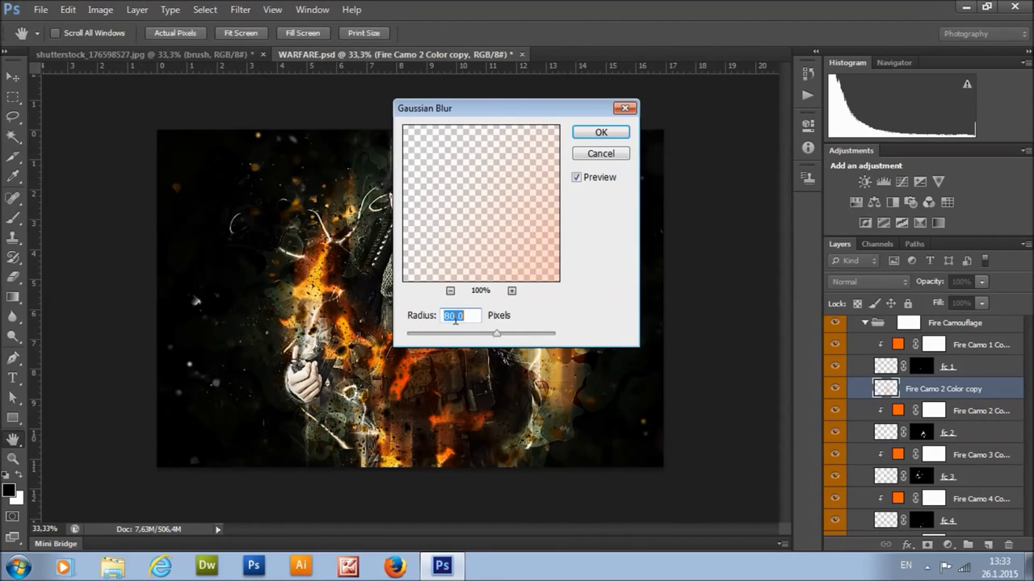
left_click(601, 154)
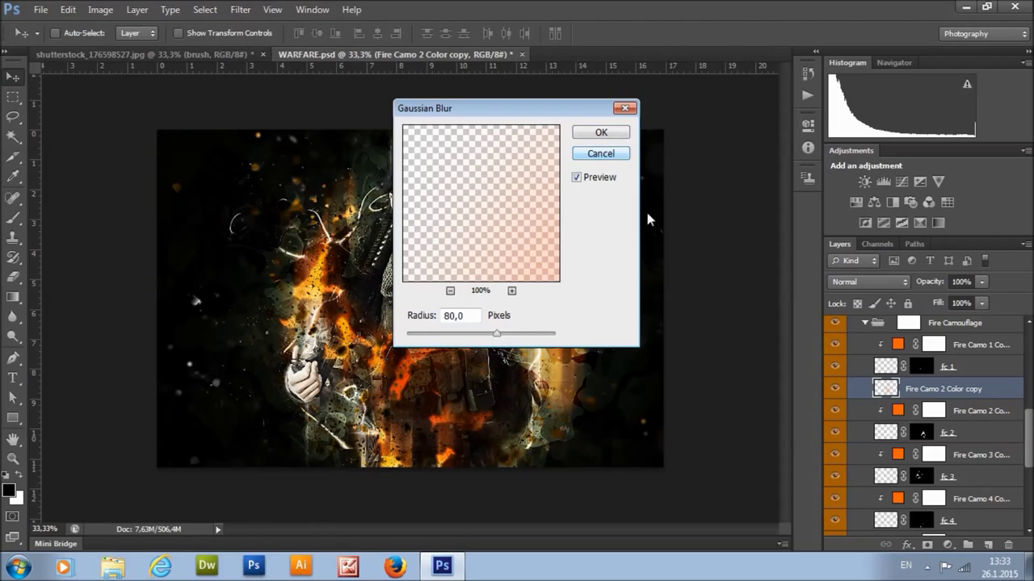
Step: Set the blurred Fire Camo 2 copy's blend mode to Linear Dodge (Add)
left_click(863, 283)
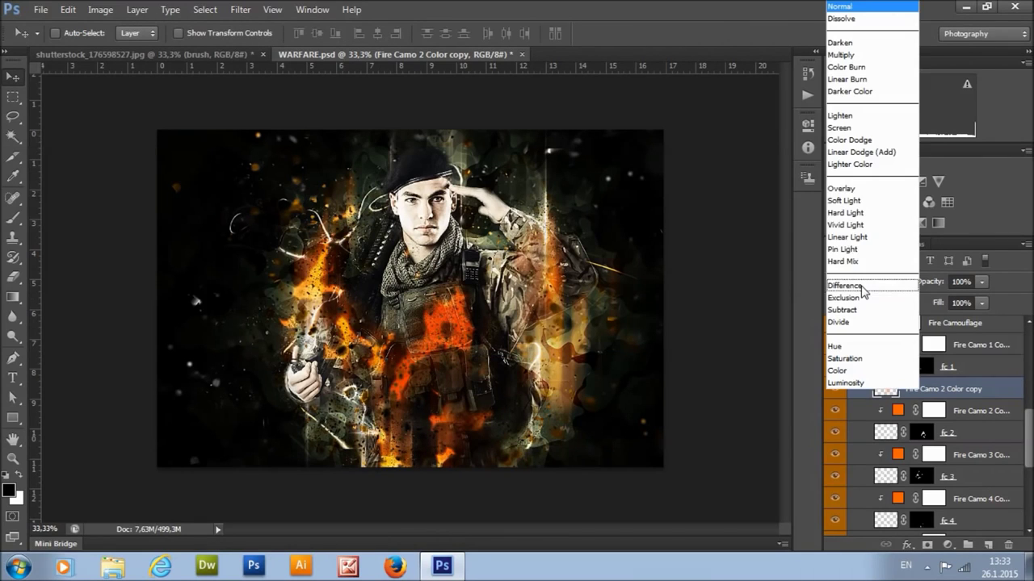
left_click(862, 152)
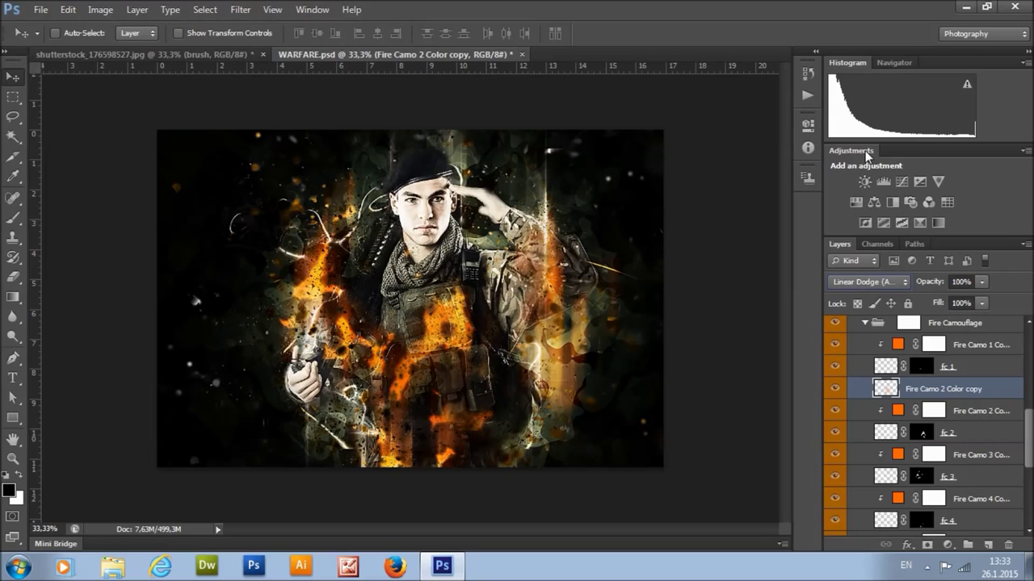
Step: Brush black onto the Reveal Your Photo mask over the chest and vest centre to let more of the flames show through
scroll(881, 385, "up", 4)
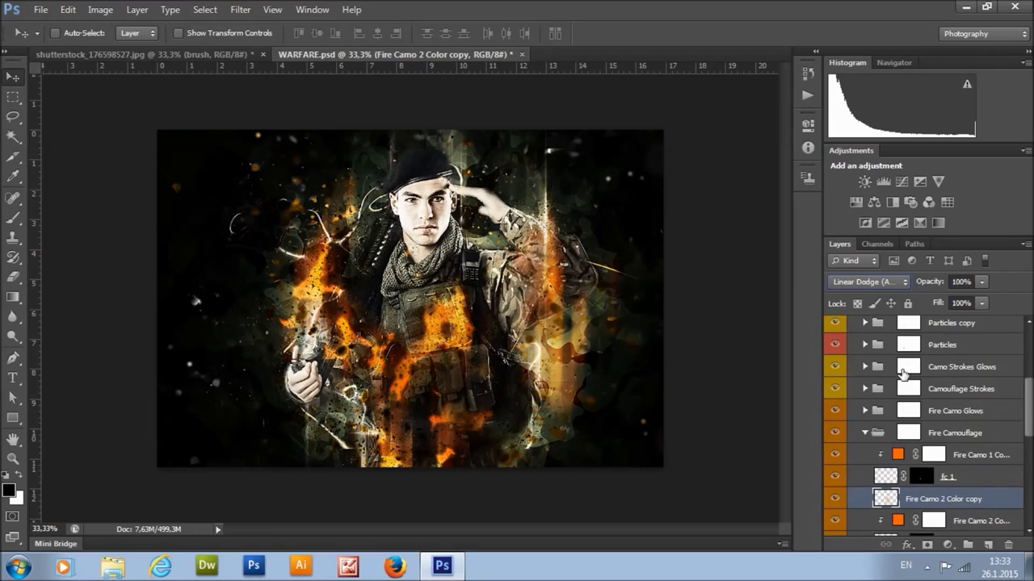
left_click(922, 346)
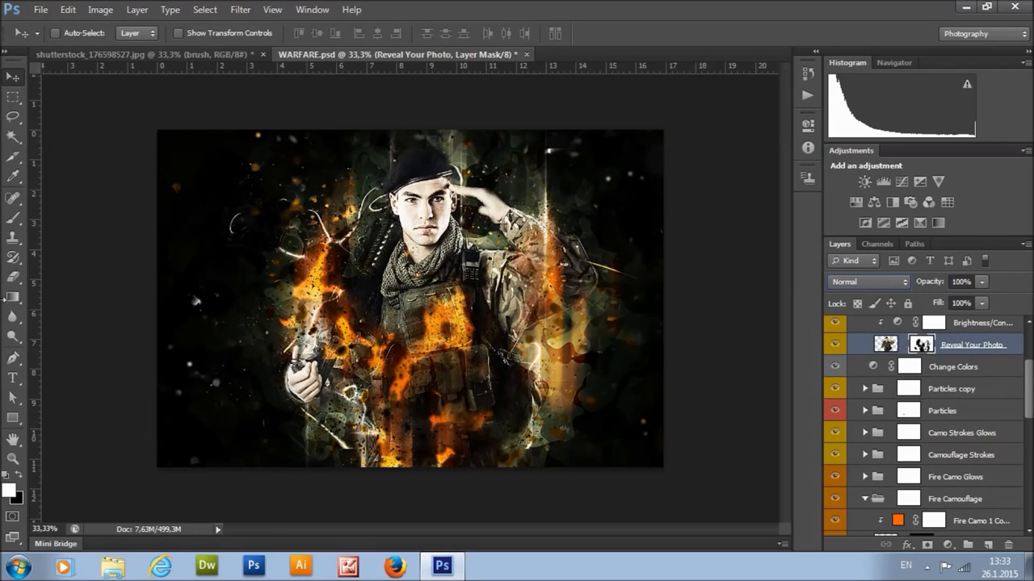
left_click(12, 218)
left_click(21, 476)
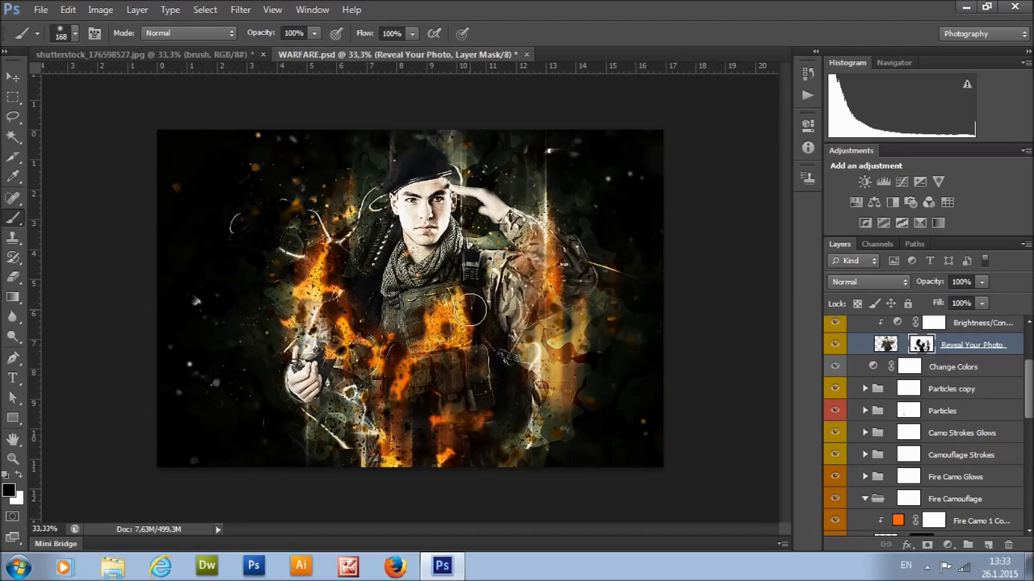
left_click_drag(435, 316, 453, 365)
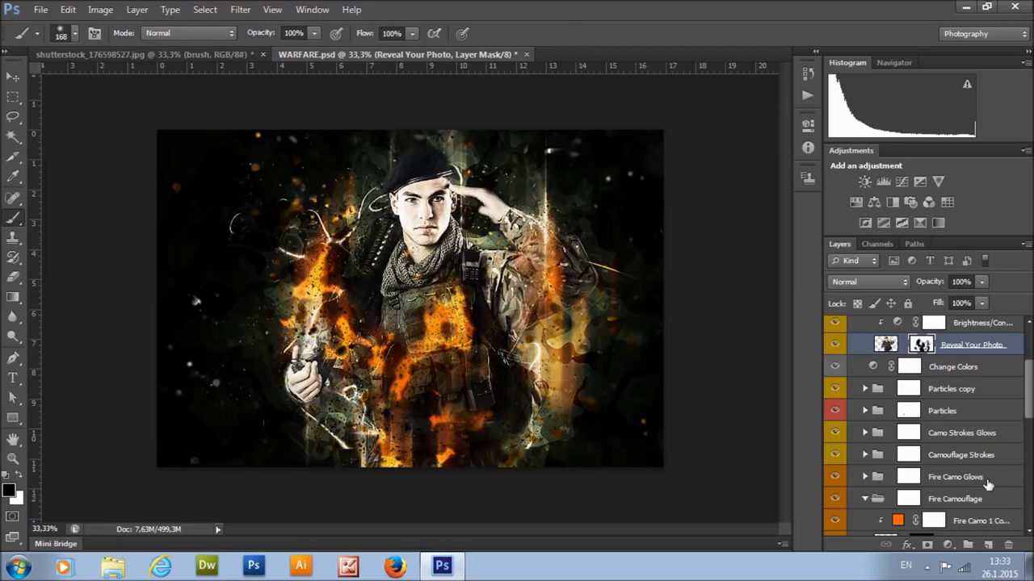
scroll(896, 485, "down", 3)
scroll(880, 498, "up", 3)
mouse_move(451, 307)
left_mouse_down()
mouse_move(451, 274)
mouse_move(463, 358)
mouse_move(444, 316)
mouse_move(469, 332)
mouse_move(462, 297)
left_mouse_up()
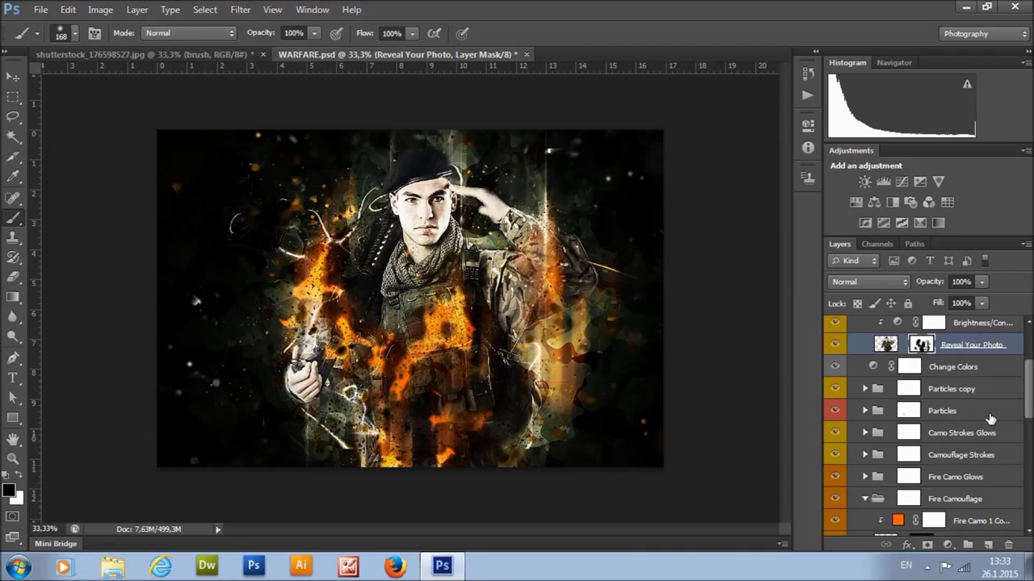
Step: Set the Change Colors adjustment's hue to -23 and collapse the WARFARE group
scroll(989, 421, "up", 3)
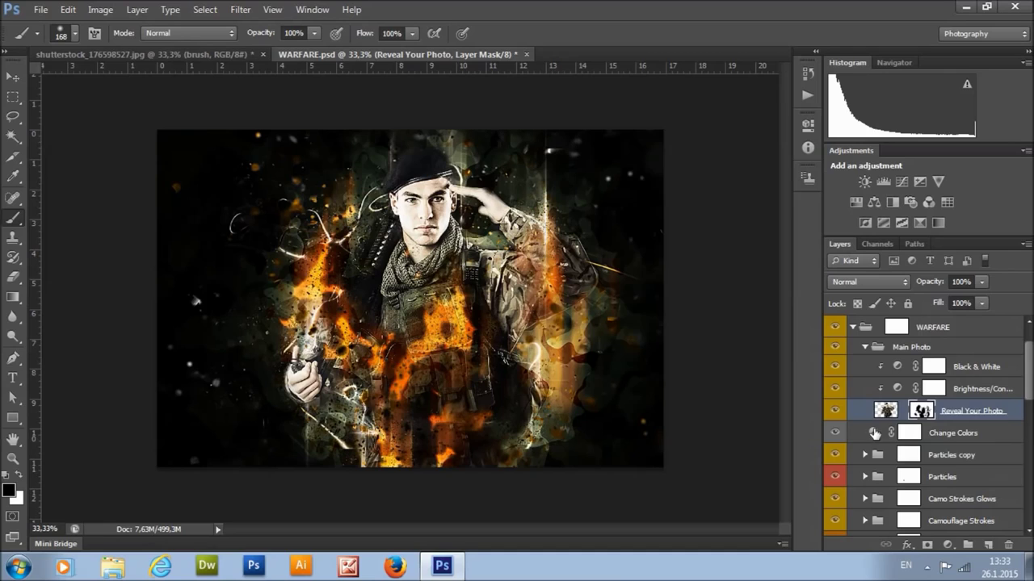
double_click(873, 432)
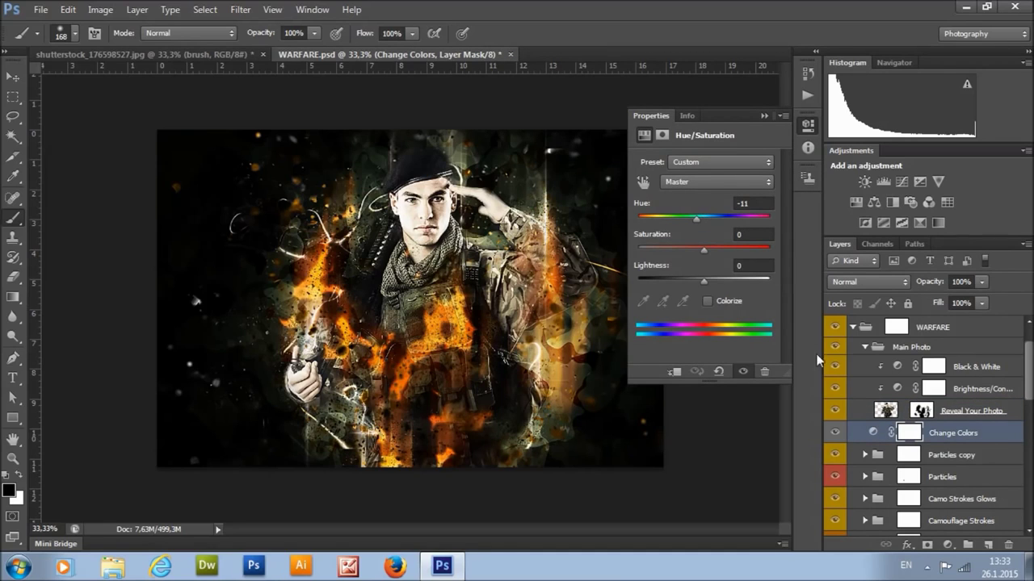
mouse_move(704, 216)
left_mouse_down()
mouse_move(763, 223)
mouse_move(674, 215)
mouse_move(688, 219)
left_mouse_up()
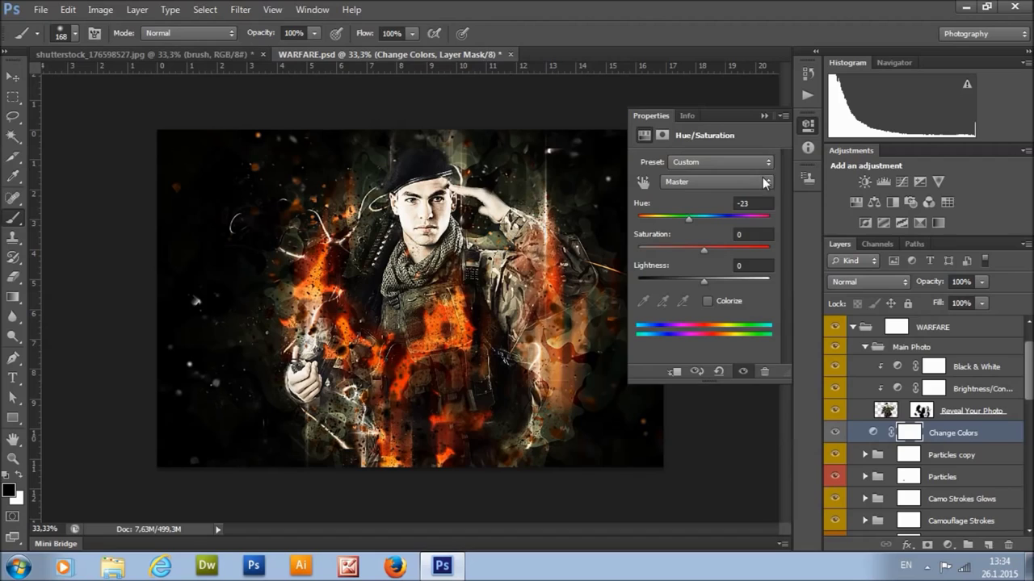
left_click(763, 116)
left_click(854, 327)
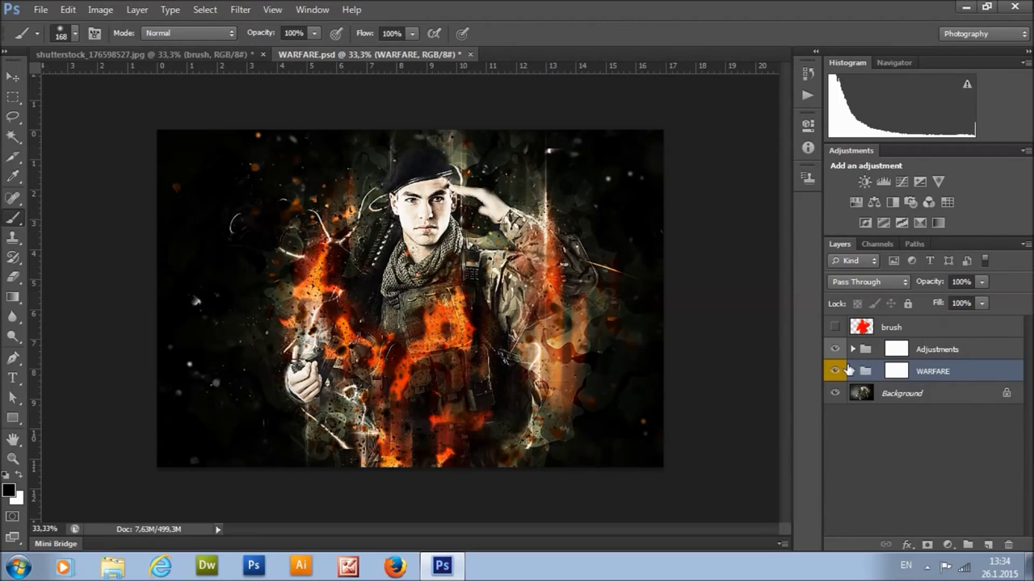